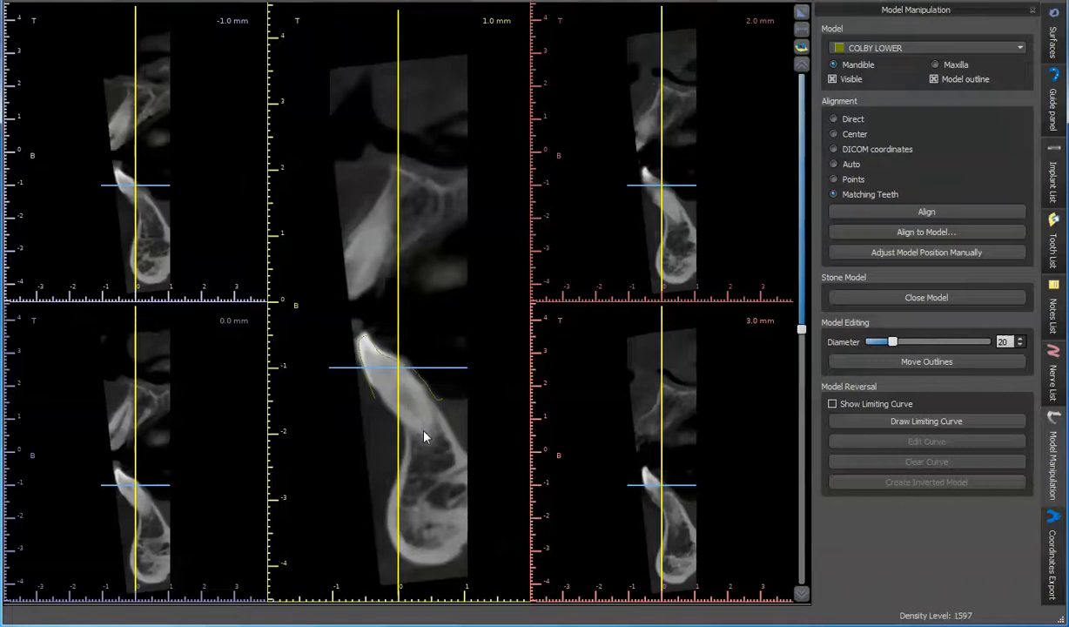
- Examine the fit of the lower stone model's outline against the teeth across the cross-sections on both sides of the mandible
scroll(422, 433, "up", 7)
scroll(425, 438, "up", 7)
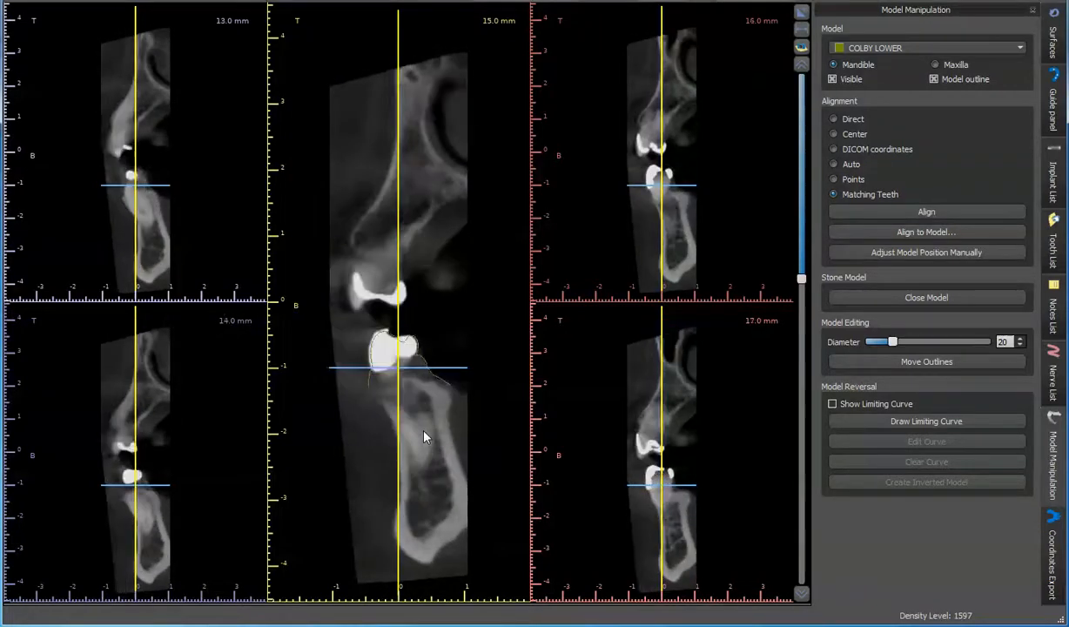
scroll(427, 360, "up", 7)
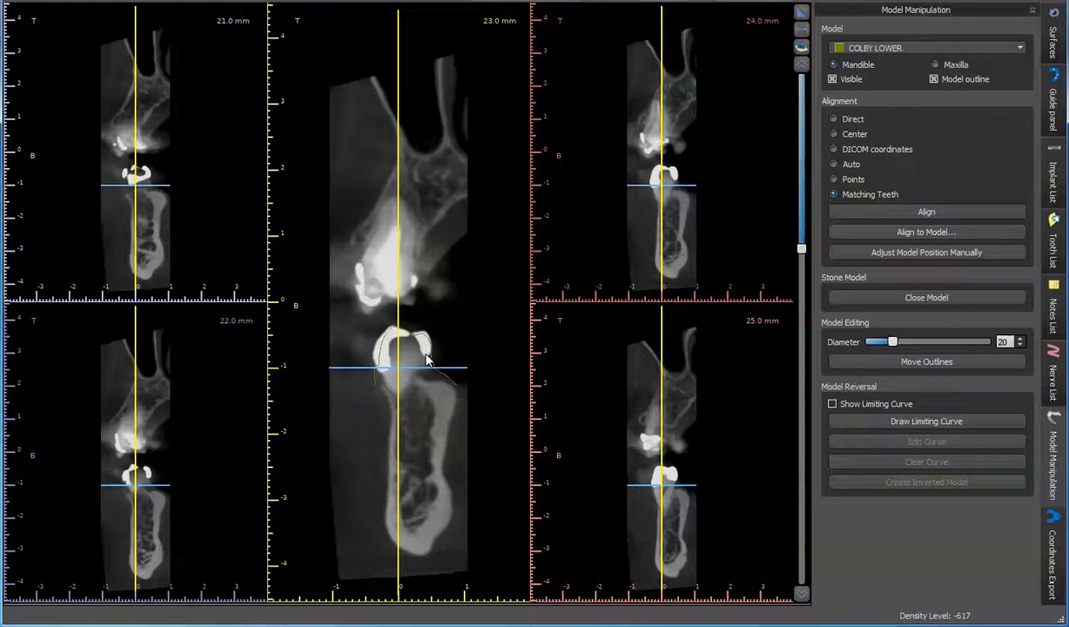
scroll(427, 361, "up", 7)
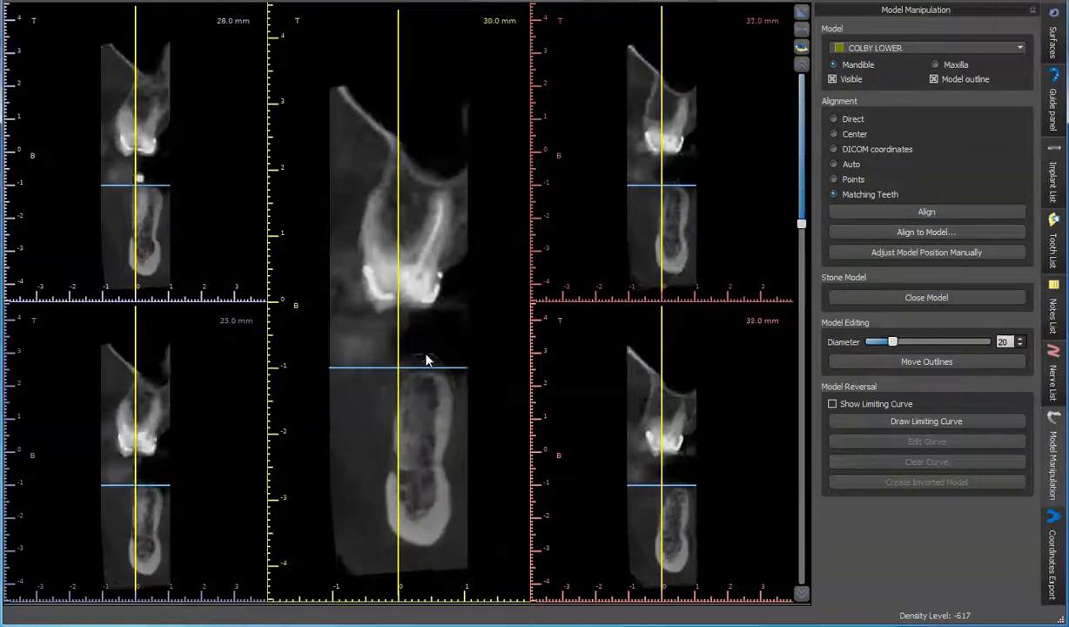
scroll(426, 360, "up", 5)
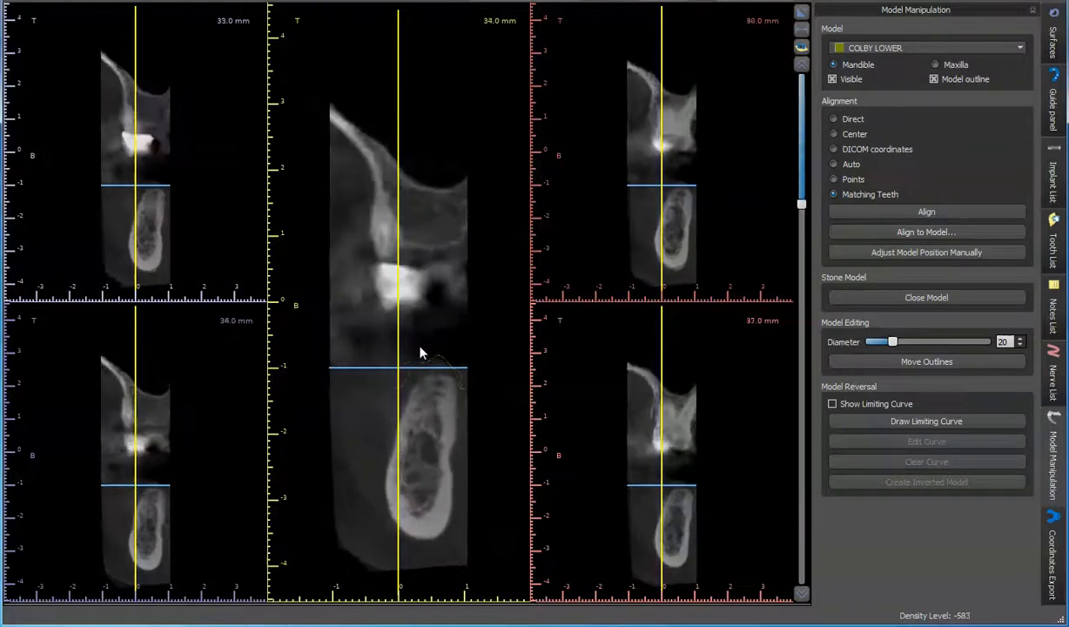
scroll(421, 353, "down", 20)
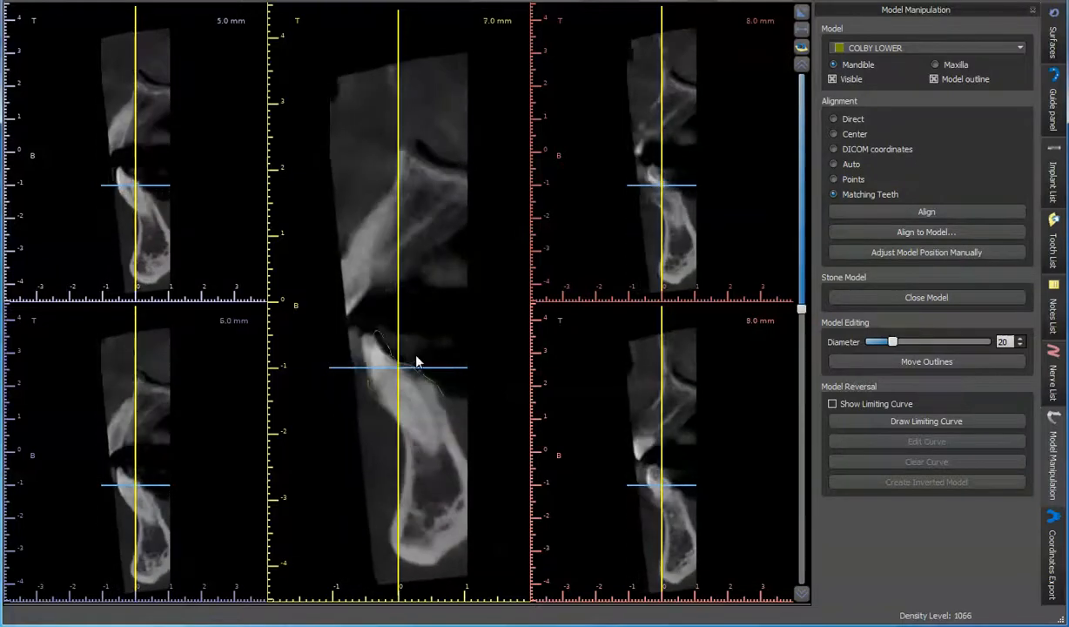
scroll(416, 360, "down", 15)
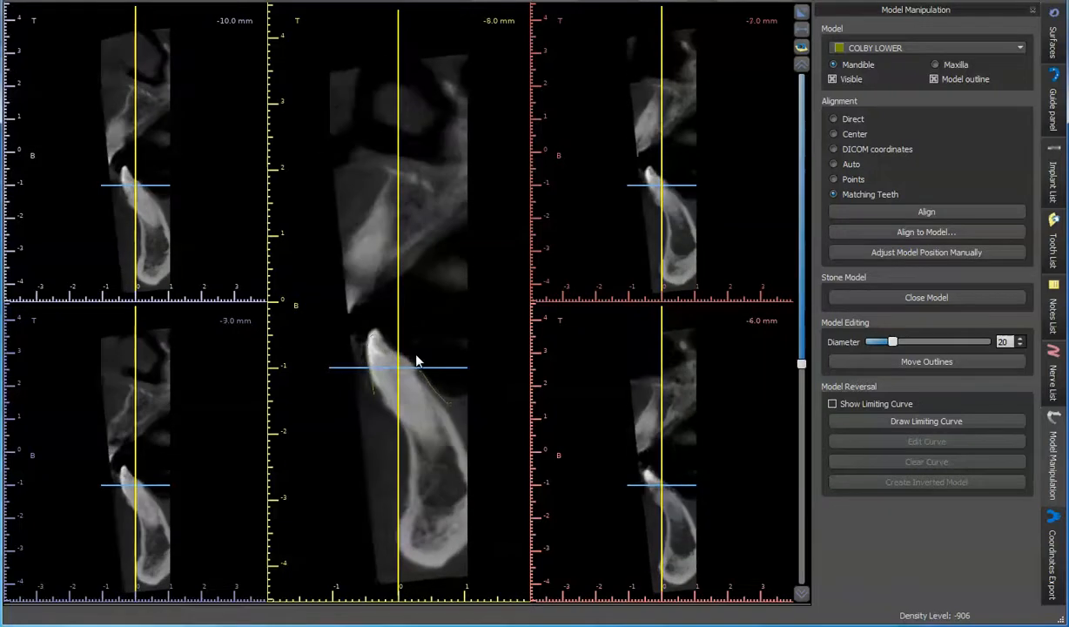
scroll(417, 360, "down", 5)
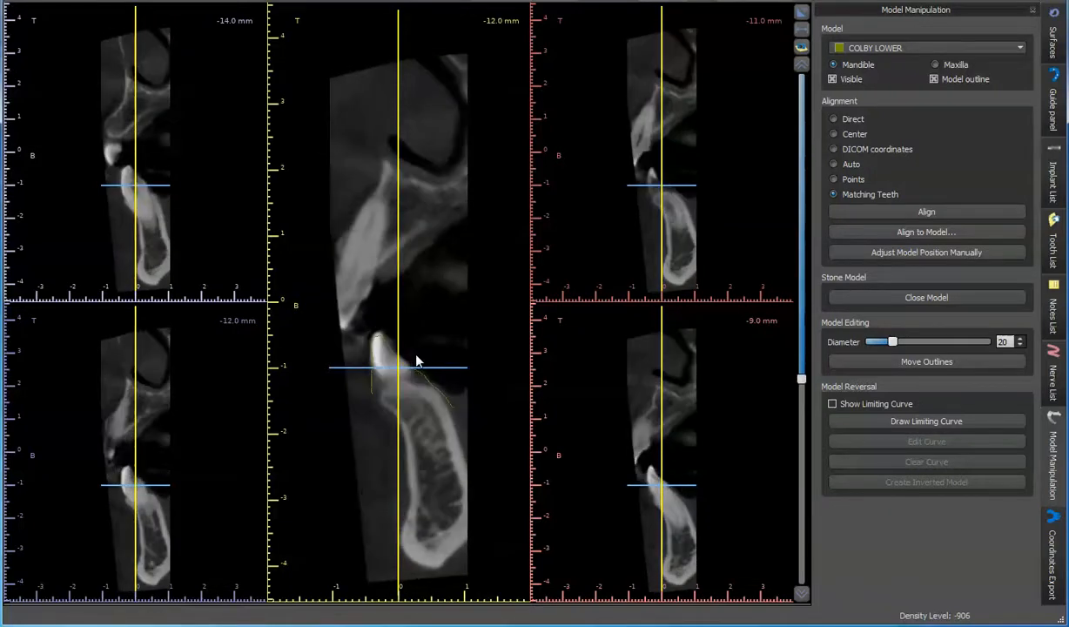
scroll(417, 361, "down", 10)
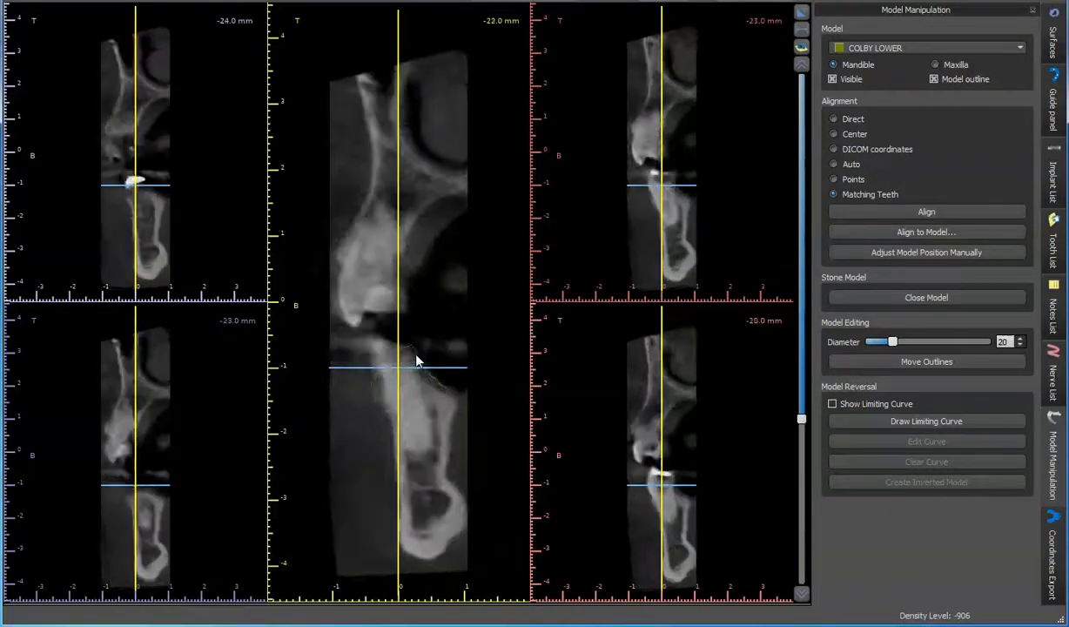
scroll(416, 360, "down", 16)
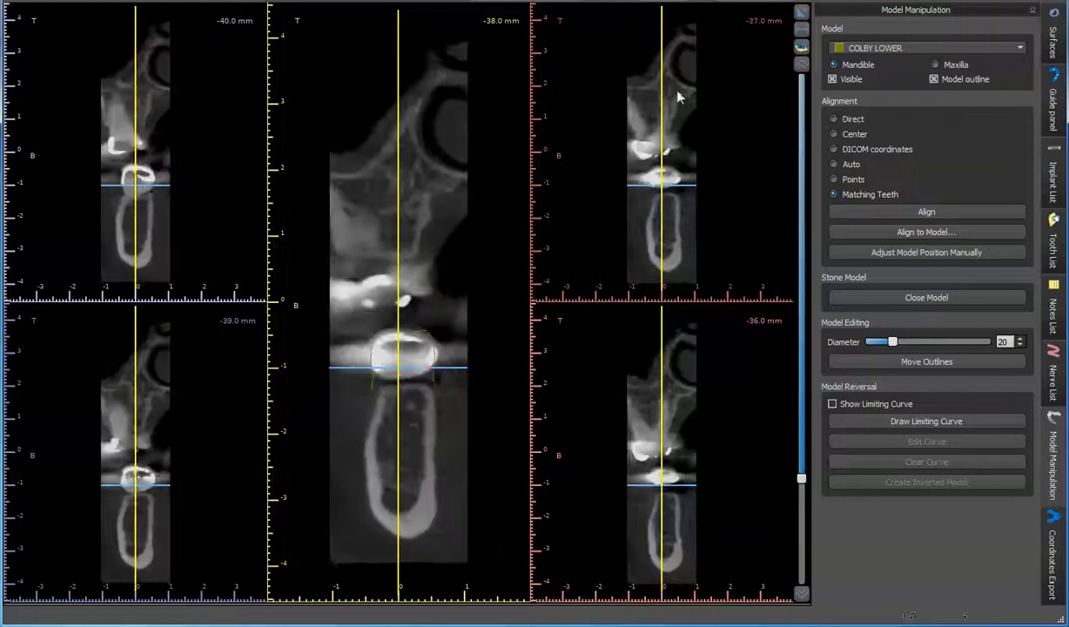
left_click(800, 15)
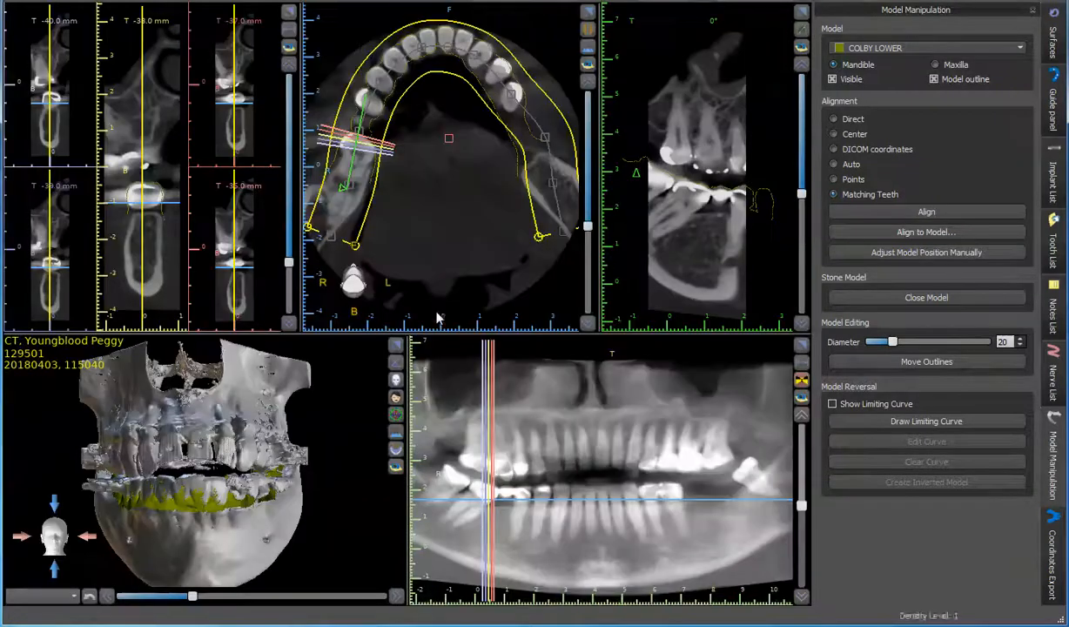
- Inspect the lower model's alignment with the mandible from both sides in an enlarged 3D view
left_click(394, 348)
left_click_drag(335, 483, 577, 409)
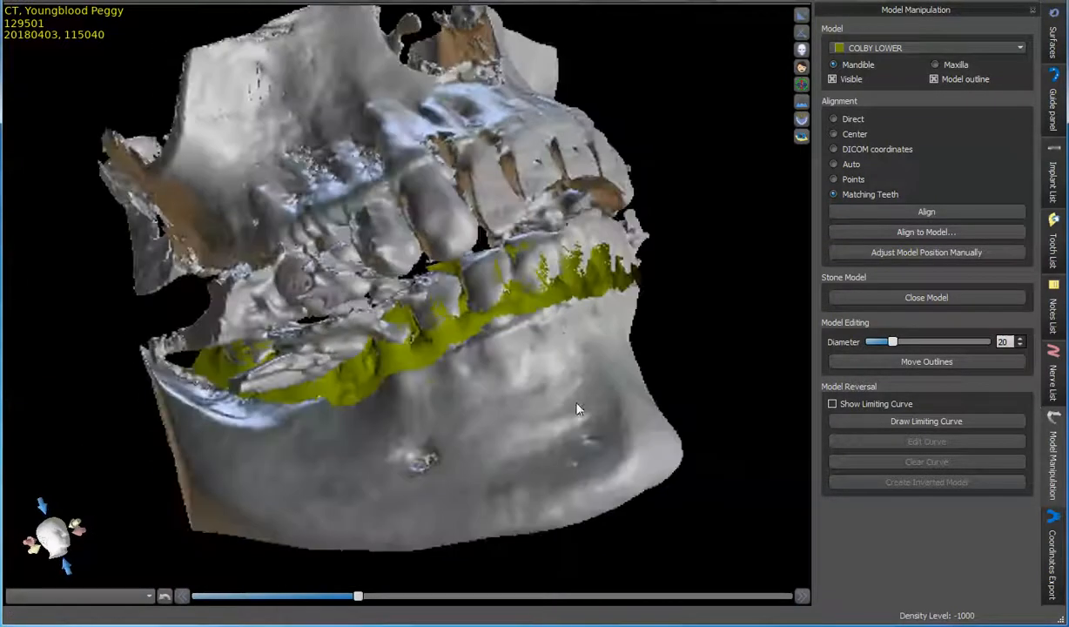
left_click_drag(699, 341, 514, 305)
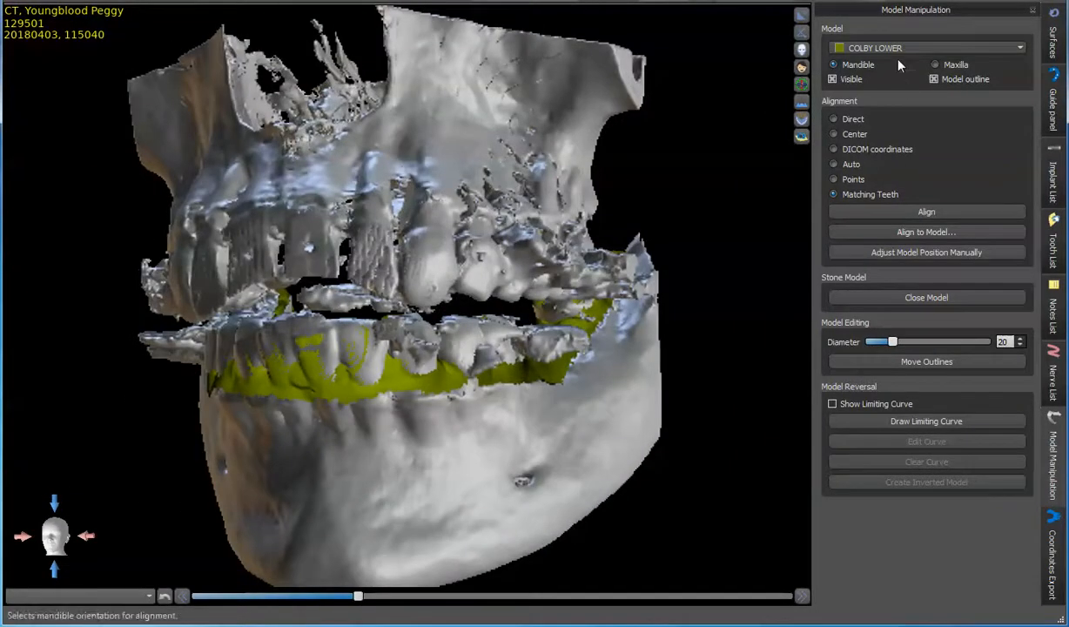
left_click(801, 19)
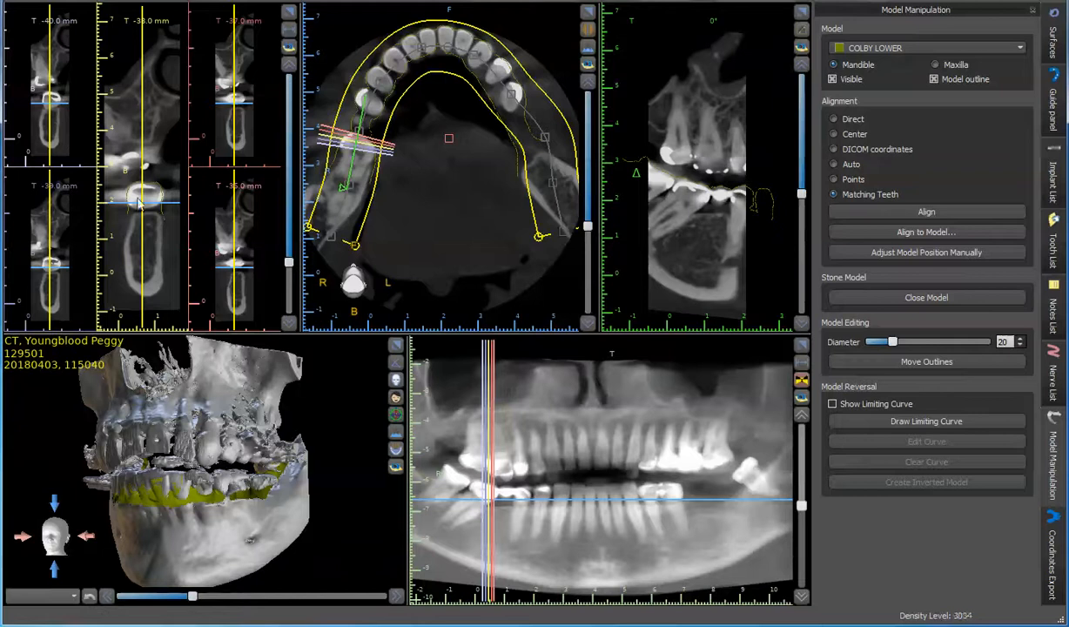
- Check the model outline against the crowned tooth in the enlarged -28 mm cross-section, and return to the multi-view layout
scroll(138, 202, "down", 13)
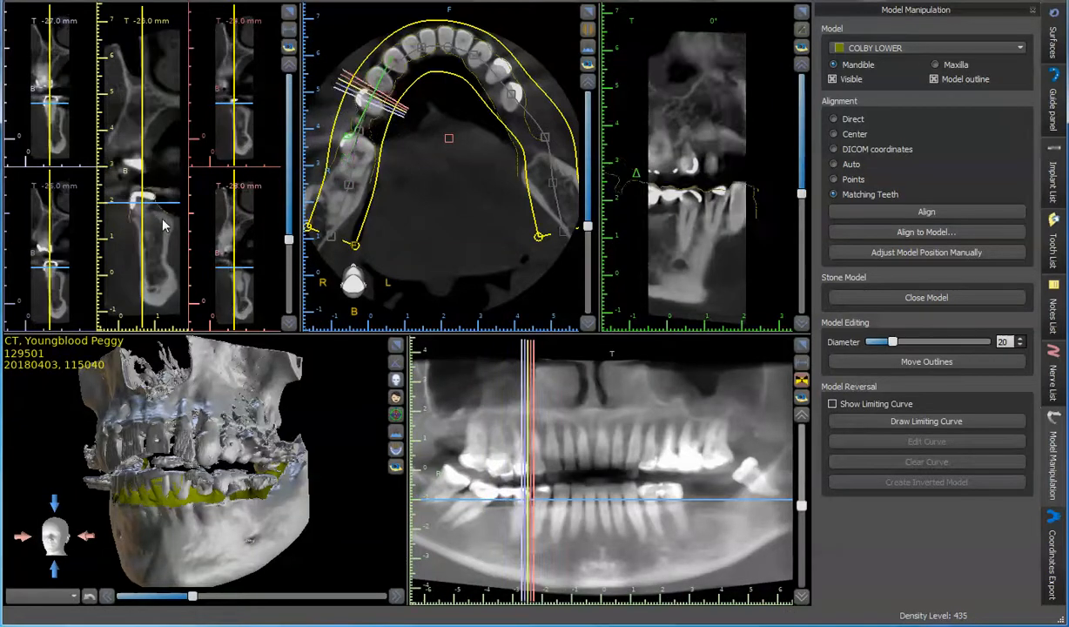
scroll(179, 203, "up", 3)
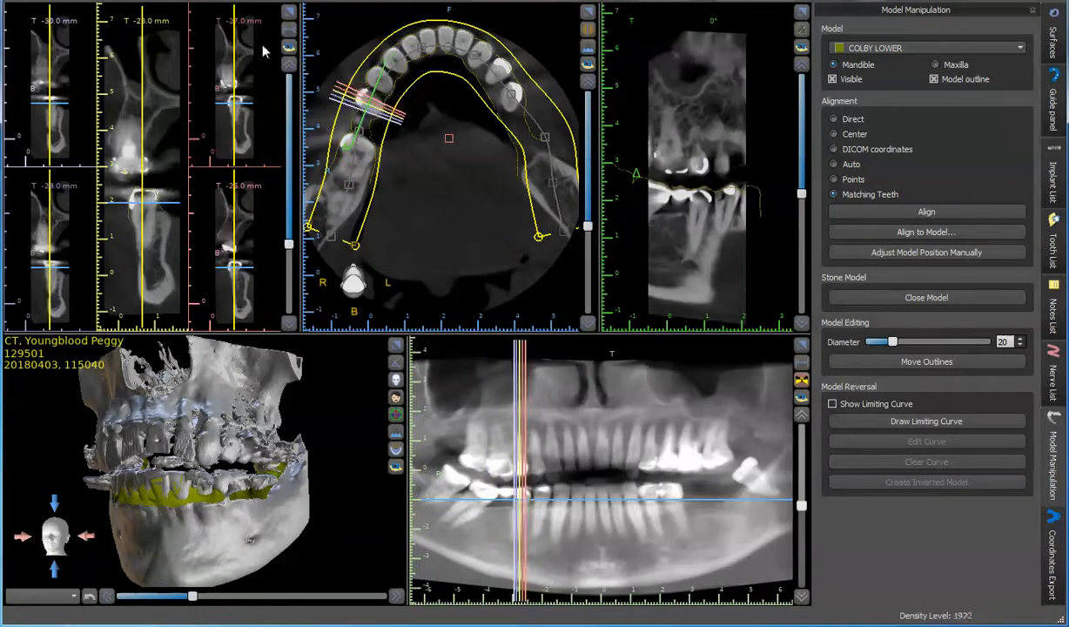
left_click(291, 14)
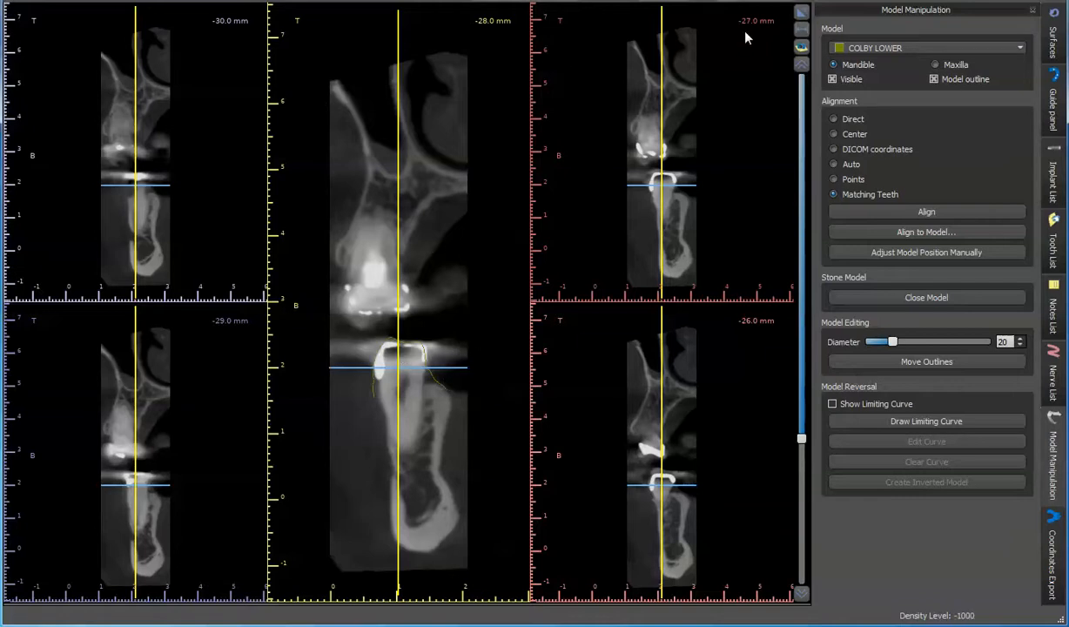
left_click(802, 13)
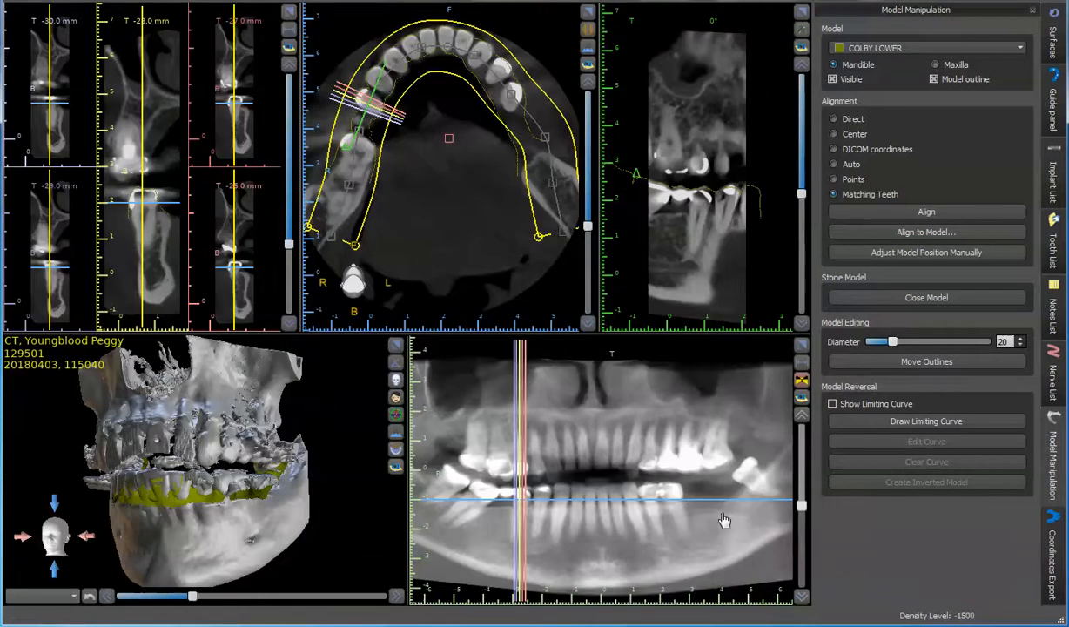
- Locate the left mental foramen from the panoramic view and bring up the 29 mm cross-section enlarged
left_click(680, 529)
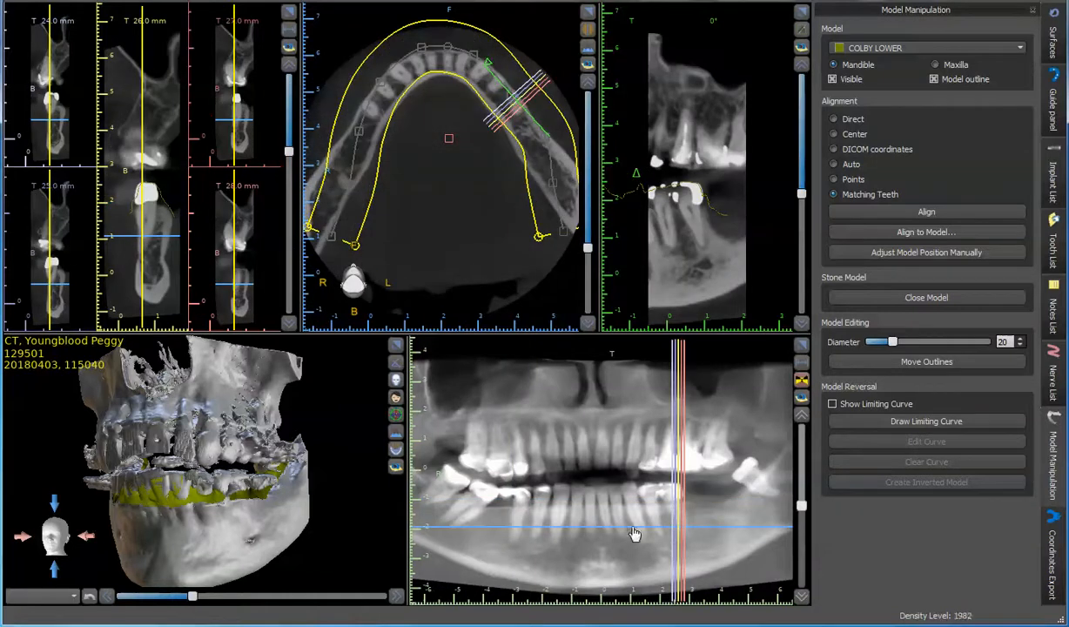
scroll(153, 213, "down", 3)
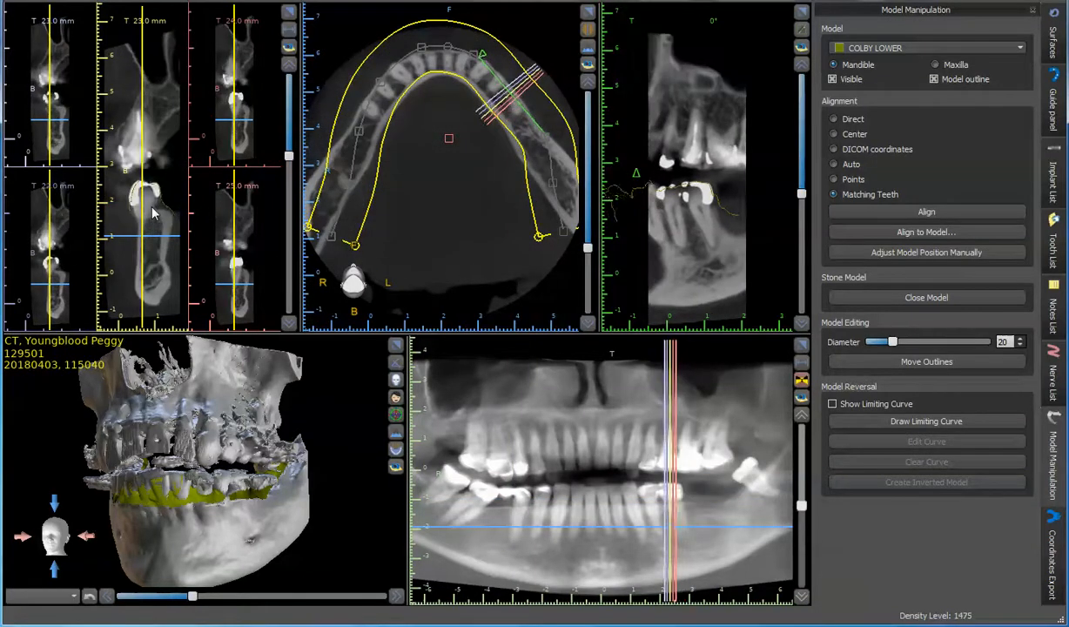
left_click(290, 13)
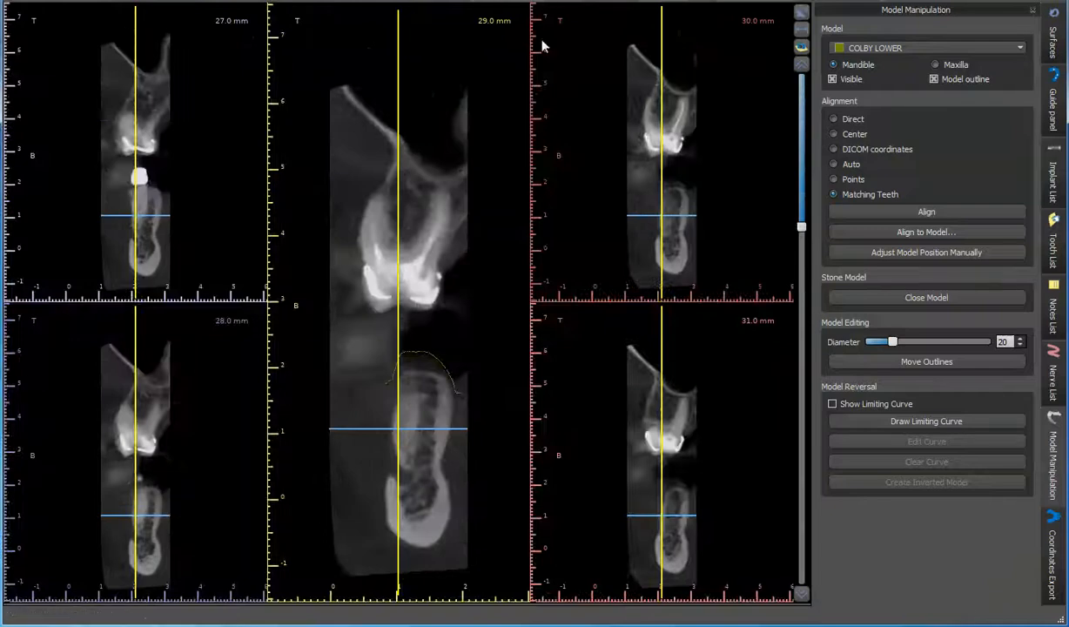
- Run automatic nerve detection from the left mental foramen in the 29 mm cross-section
left_click(1054, 371)
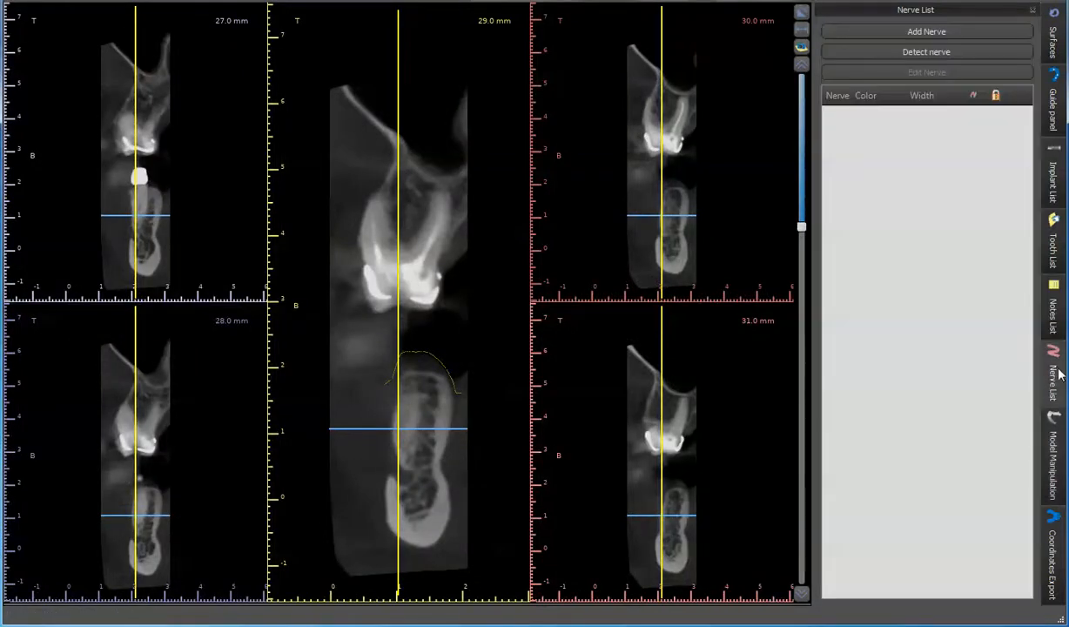
left_click(916, 54)
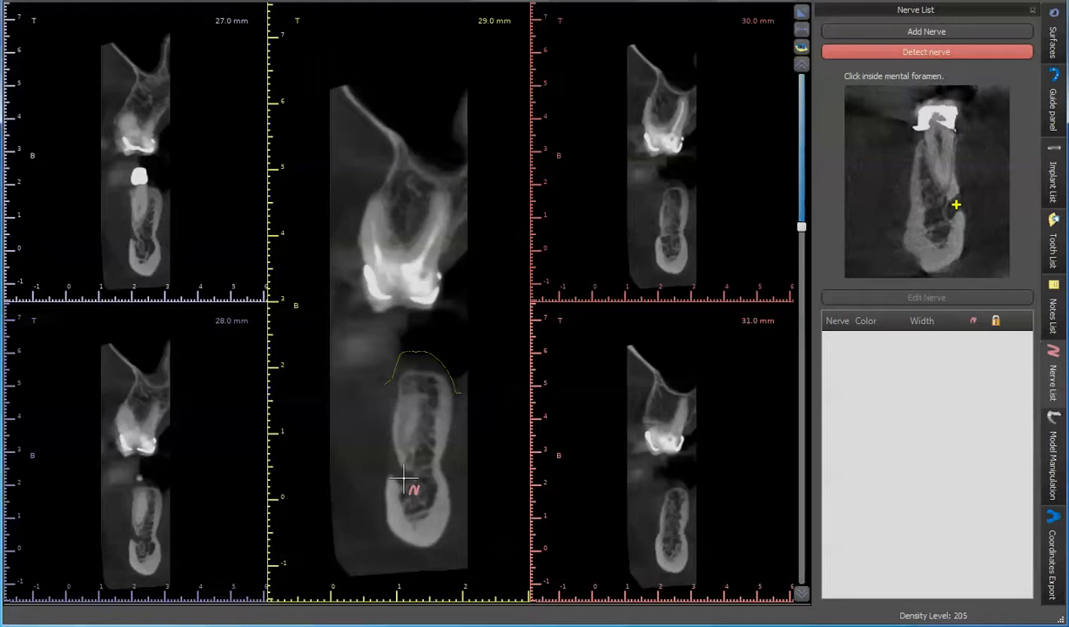
left_click(403, 481)
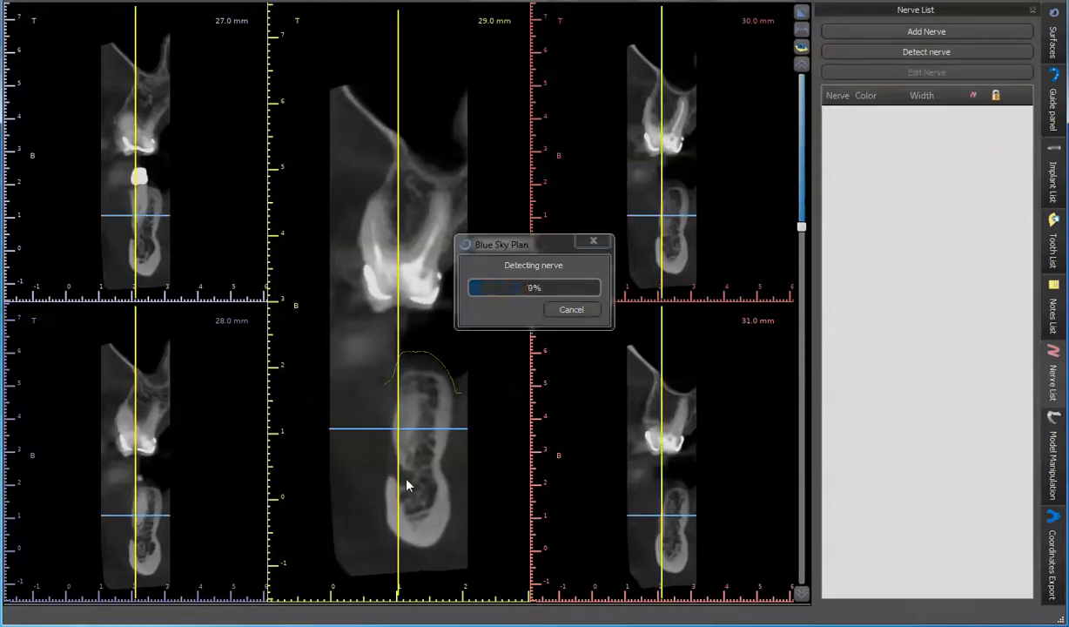
- Review the detected nerve's path in the enlarged panoramic view and delete that nerve
left_click(801, 14)
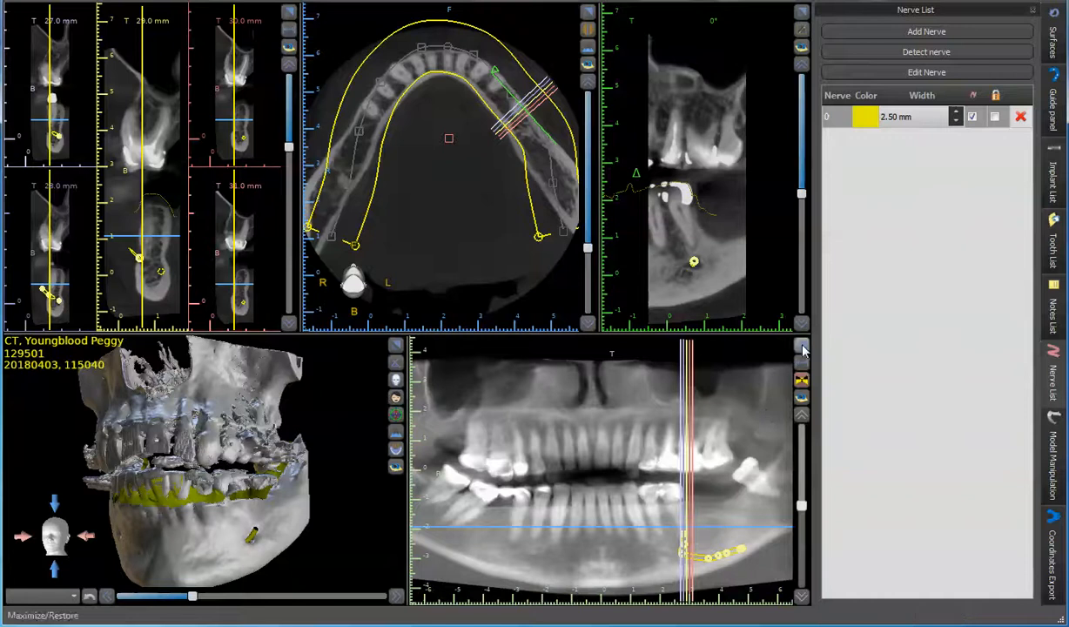
left_click(803, 348)
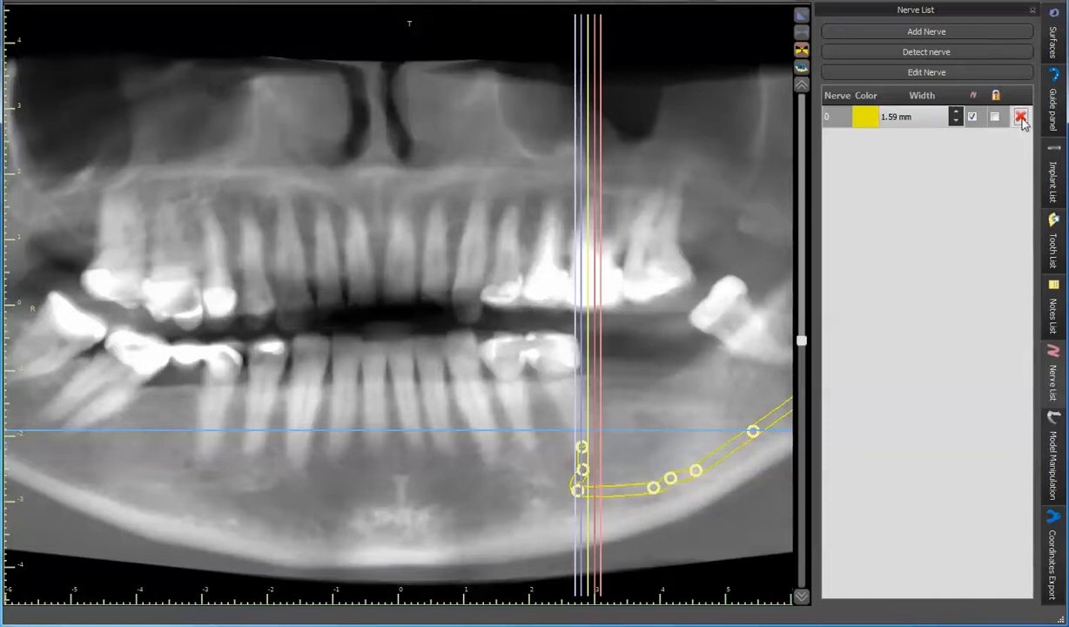
left_click(1022, 118)
left_click(803, 16)
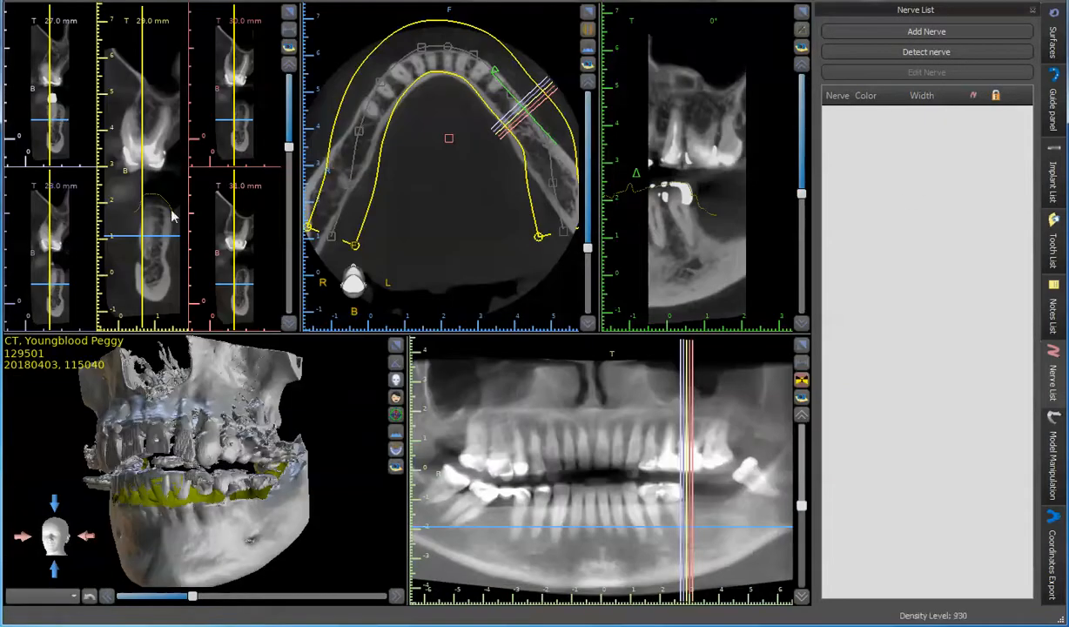
- Add a nerve manually and place its first points at the left mental foramen in the 29 mm cross-section
left_click(290, 11)
left_click(862, 33)
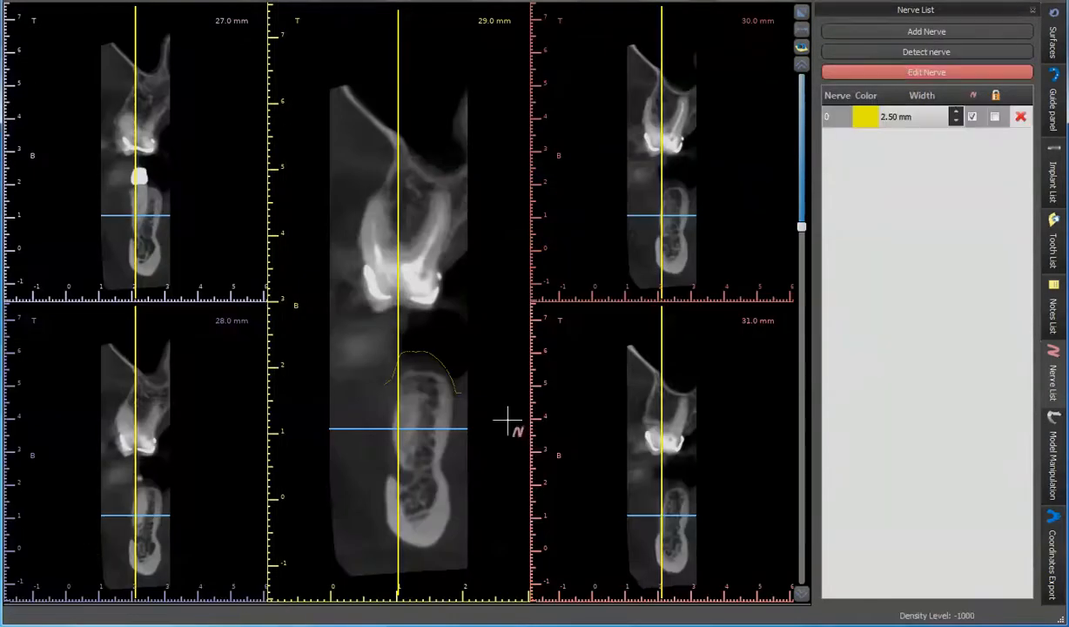
left_click(405, 478)
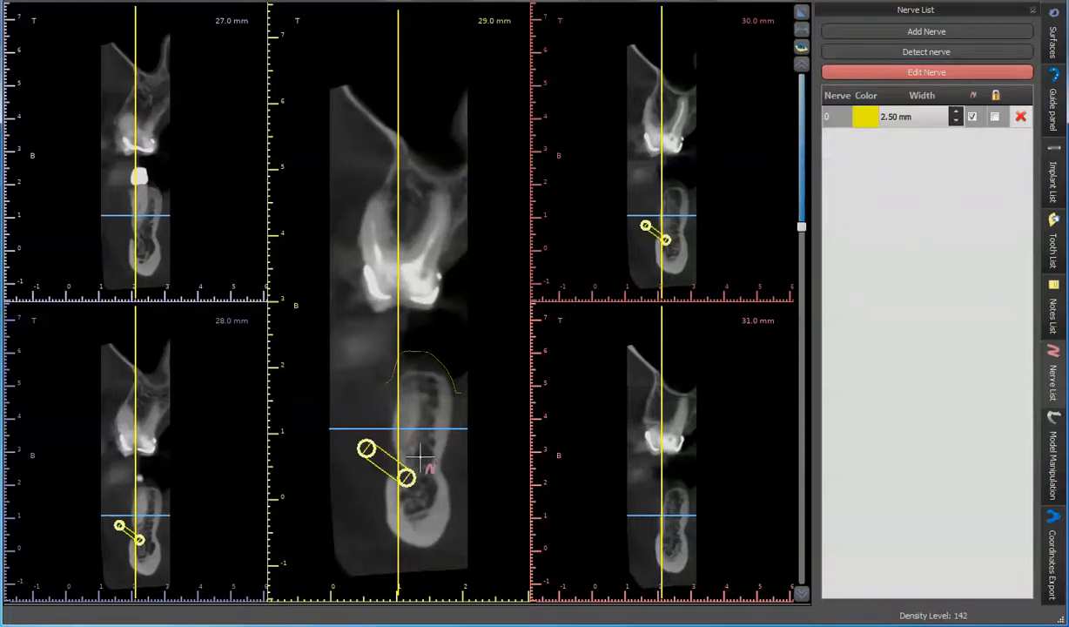
- Trace the left mandibular nerve backward by placing points in the canal through successive cross-sections, and return to the multi-view layout
scroll(459, 400, "down", 6)
scroll(459, 399, "up", 6)
scroll(459, 400, "up", 4)
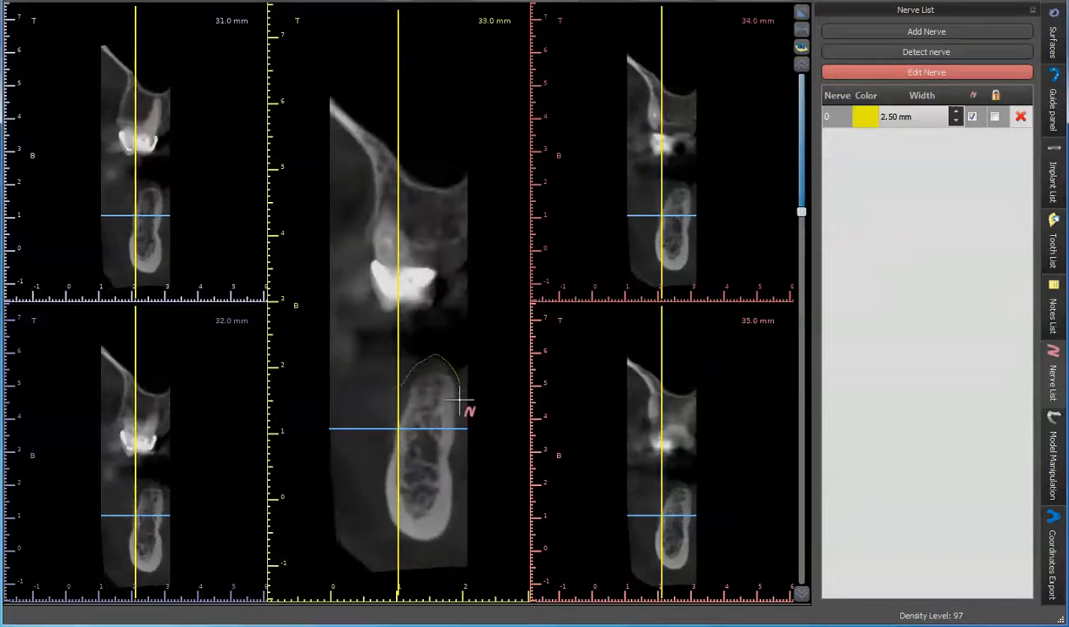
scroll(459, 447, "up", 5)
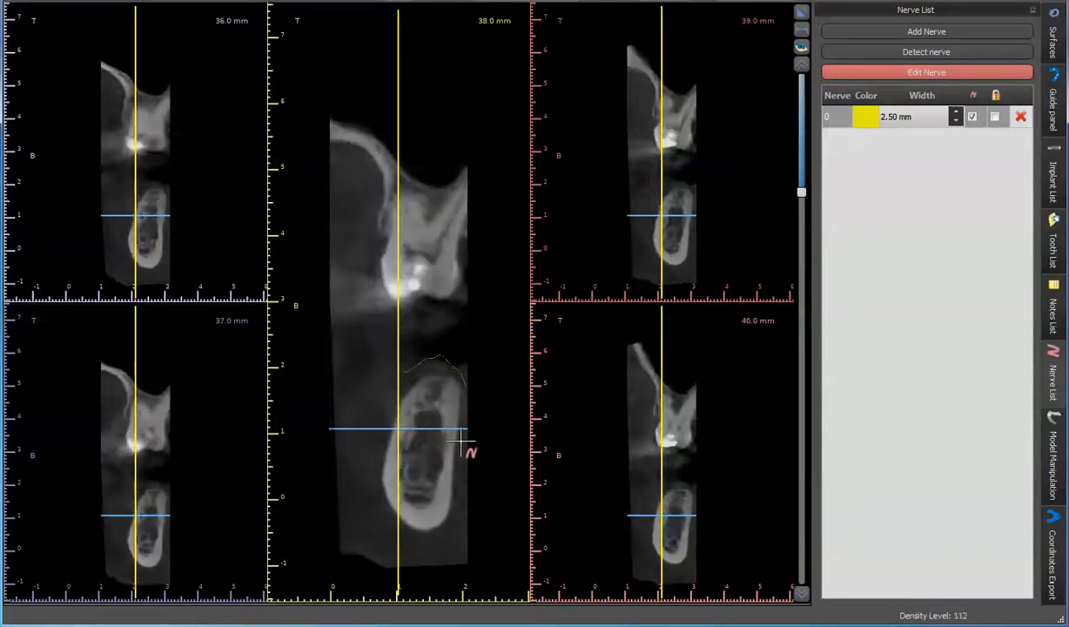
left_click(415, 470)
scroll(490, 506, "up", 4)
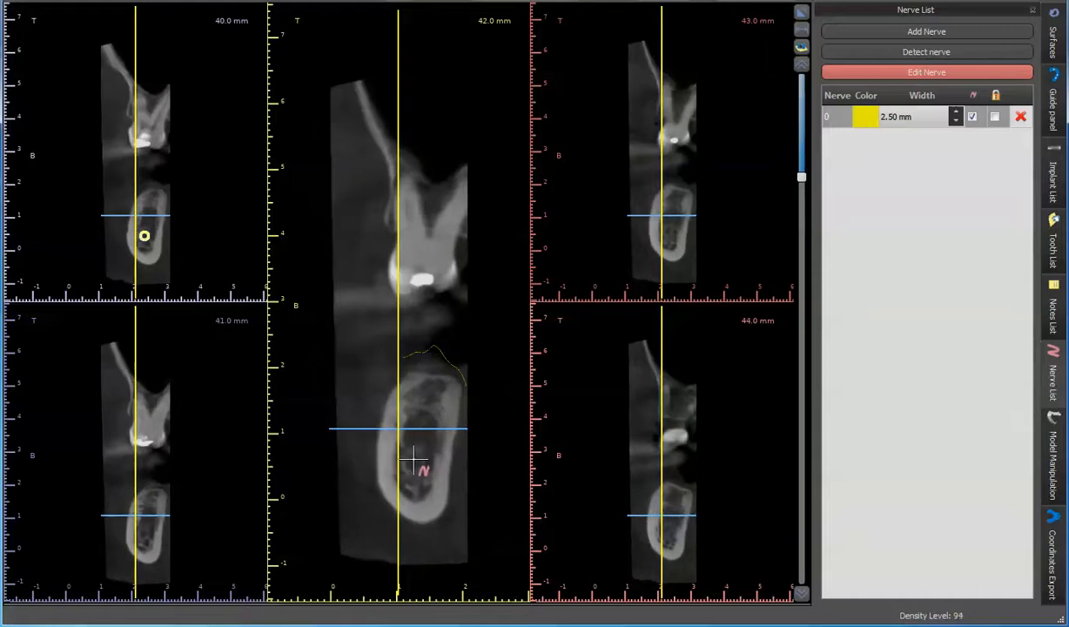
scroll(484, 445, "up", 6)
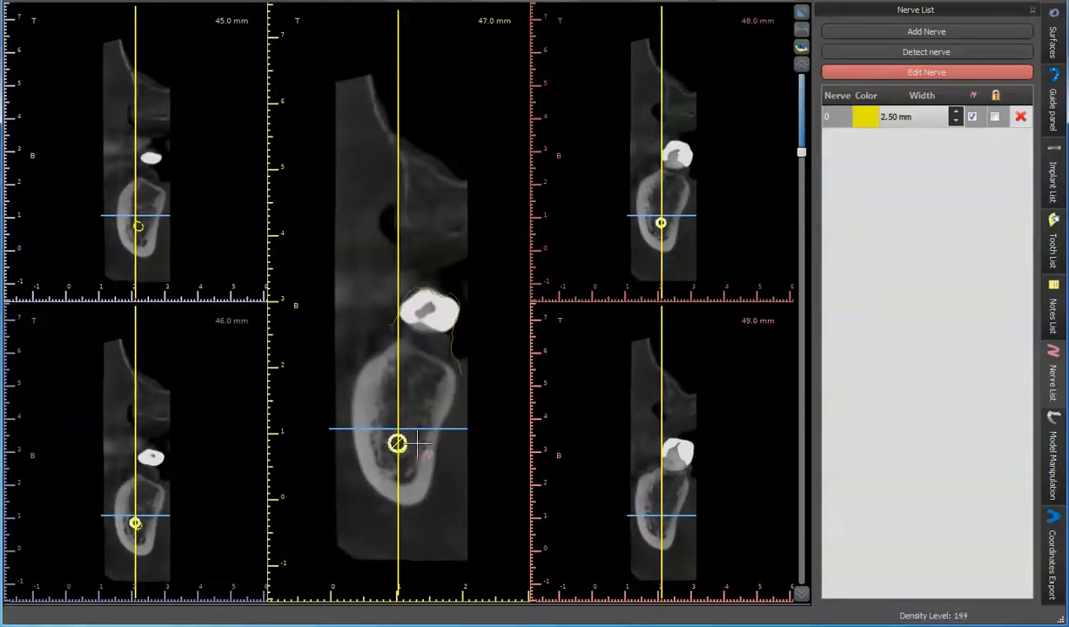
scroll(420, 445, "up", 7)
scroll(385, 418, "up", 4)
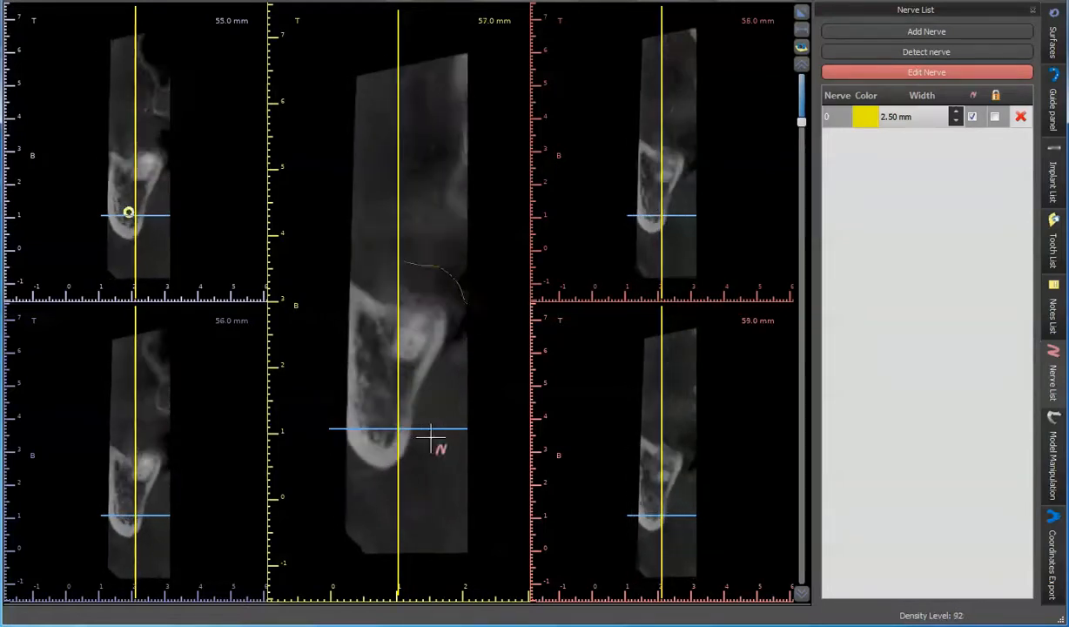
scroll(388, 405, "up", 6)
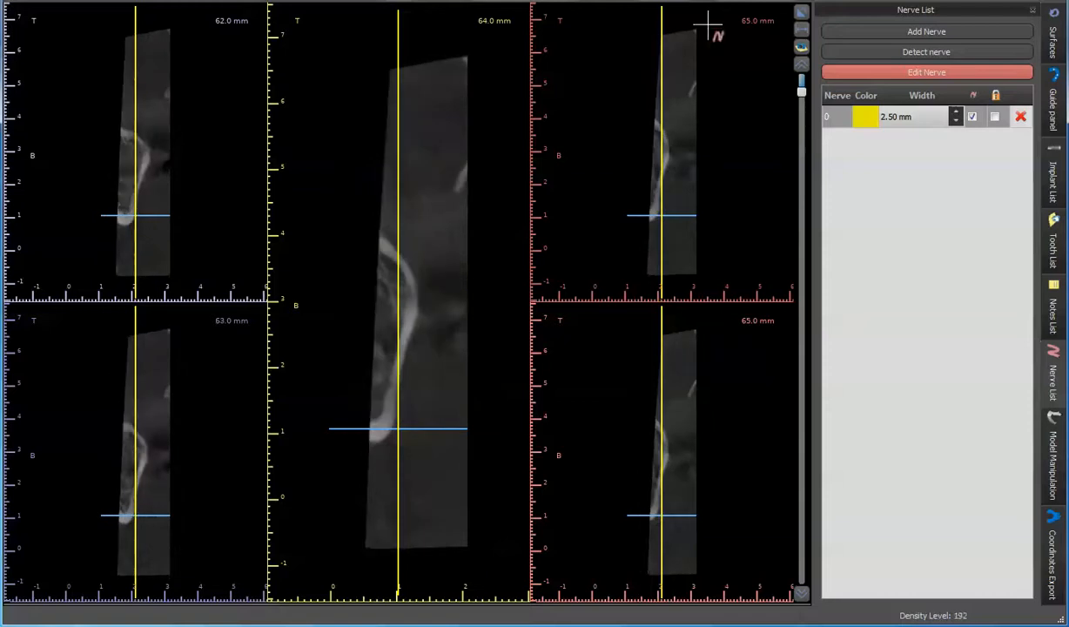
left_click(803, 13)
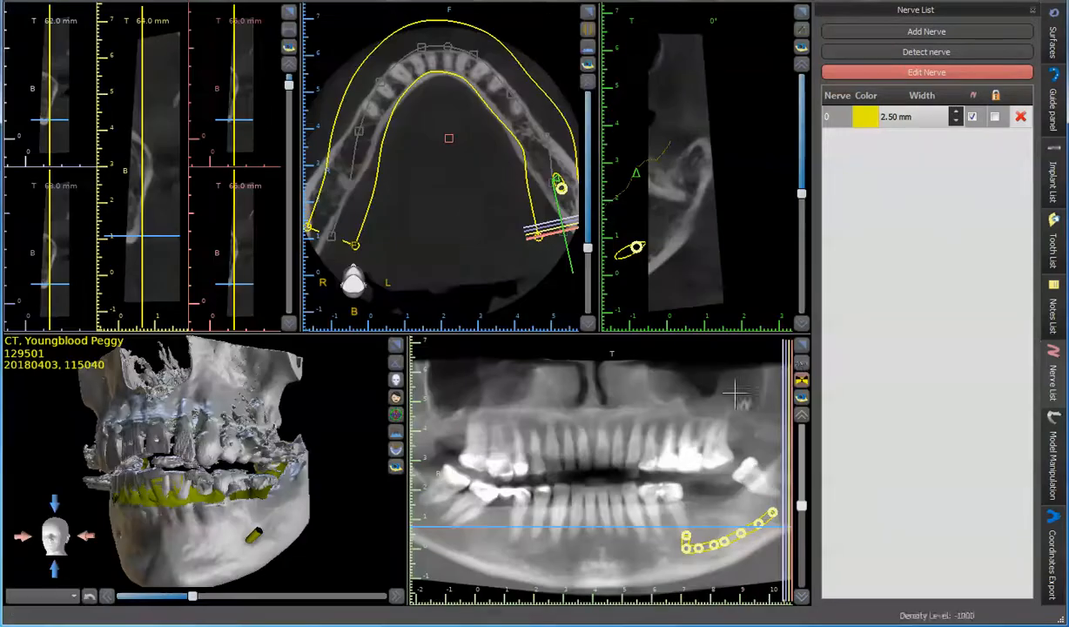
- Hide the Original CT surface and enlarge the 3D view of the lower model and the nerve
left_click(803, 353)
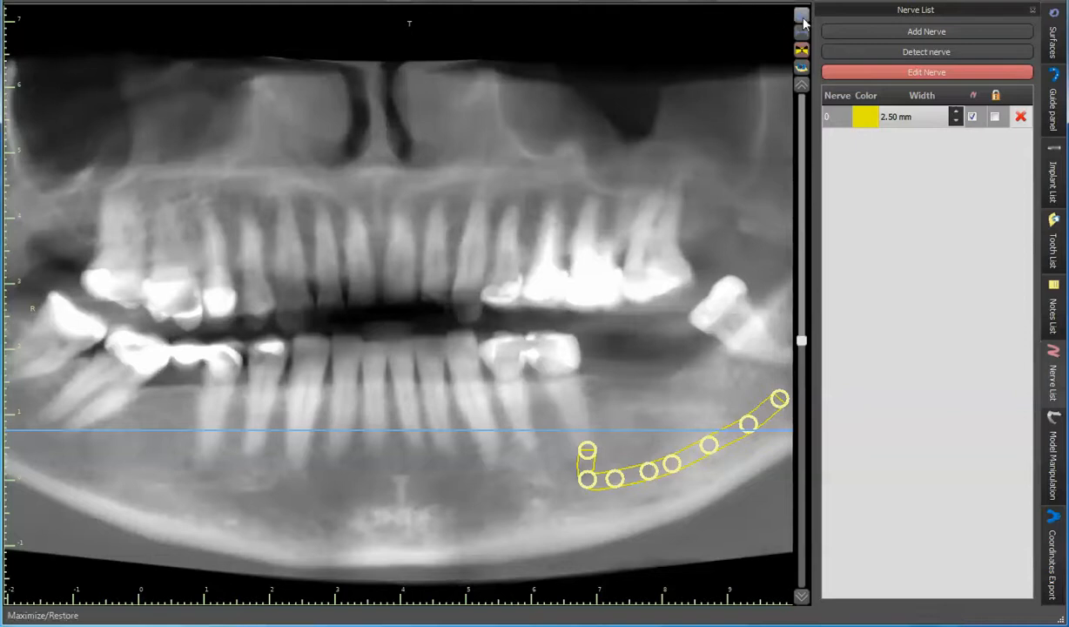
left_click(1050, 44)
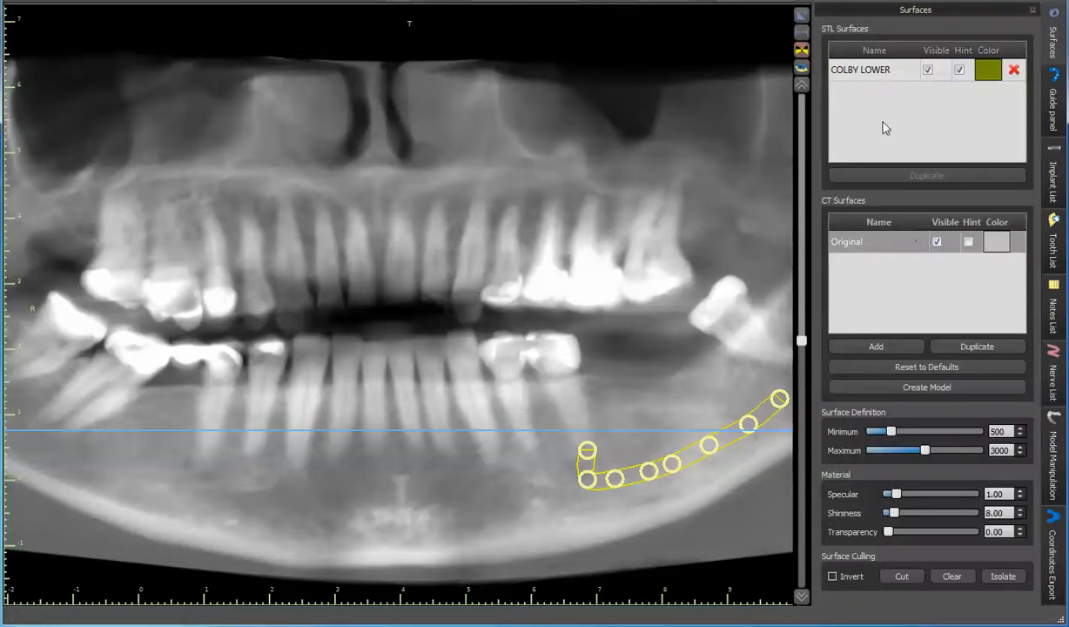
left_click(937, 243)
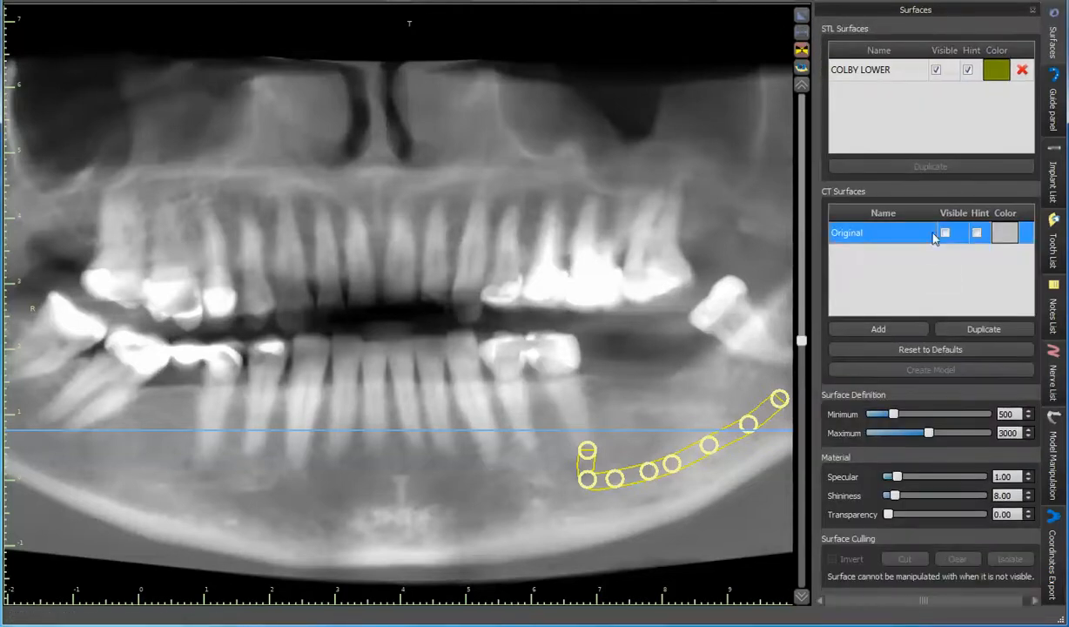
left_click(802, 31)
left_click(395, 350)
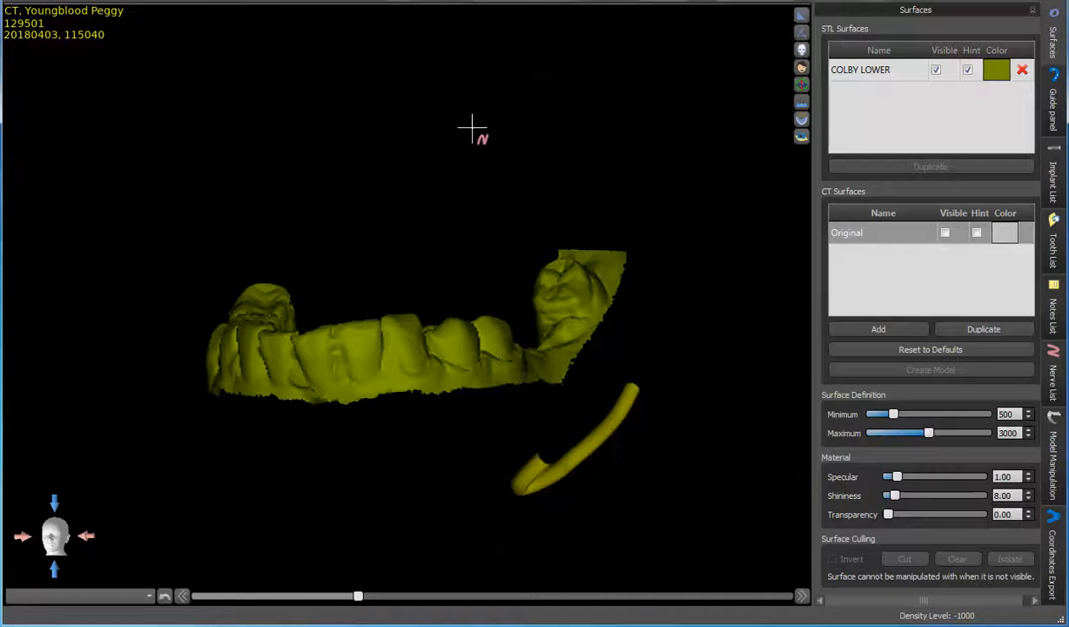
- Add a medium Left Mandibular First Molar from the Teeth caps set in the gap behind the left premolars
left_click_drag(470, 126, 471, 410)
scroll(461, 351, "up", 5)
left_click_drag(486, 241, 697, 593)
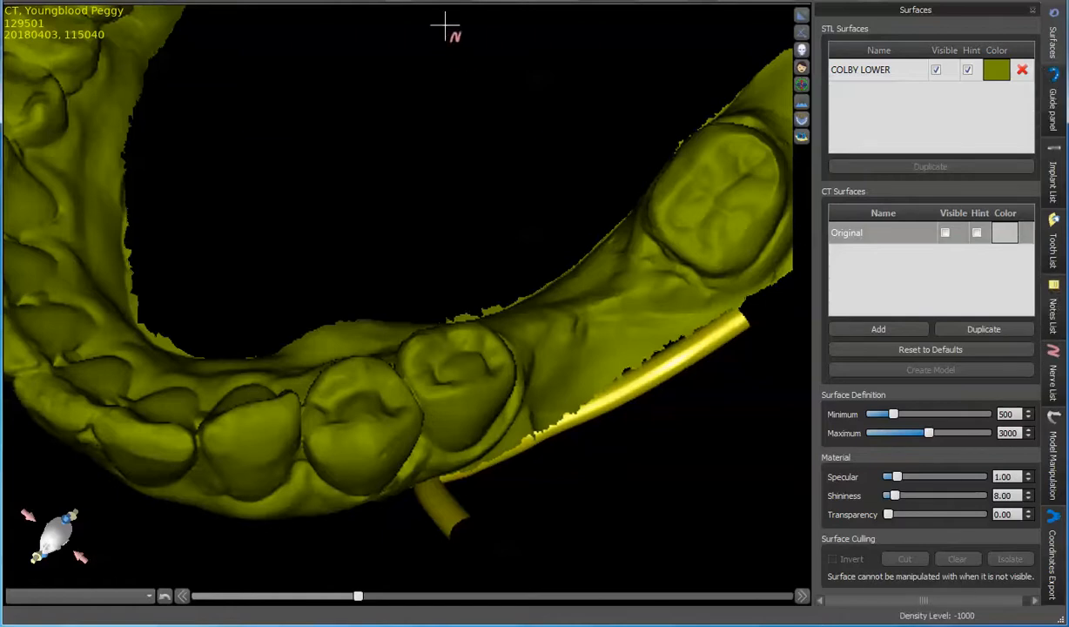
key("t")
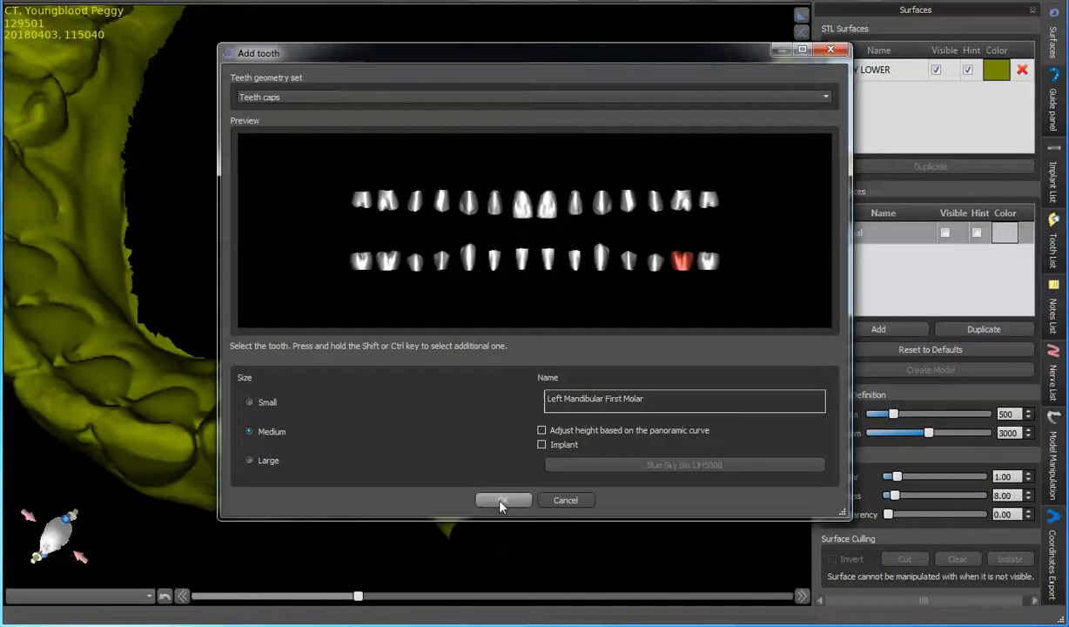
left_click(502, 501)
left_click(547, 351)
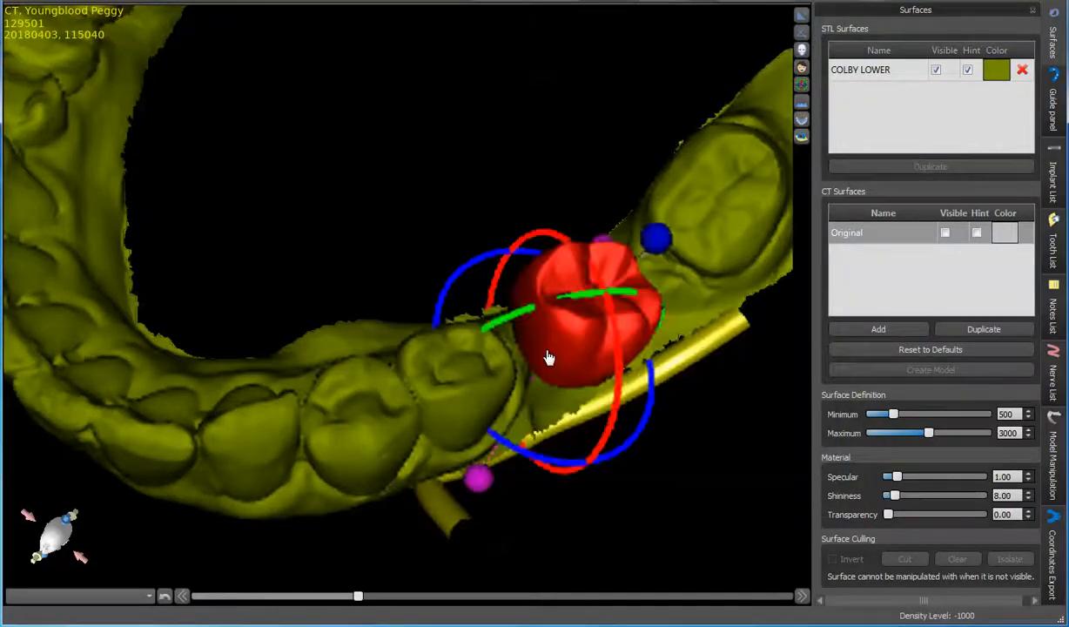
- Move the first molar crown into the gap next to the premolar and lower it onto the ridge
left_click_drag(754, 343, 625, 368)
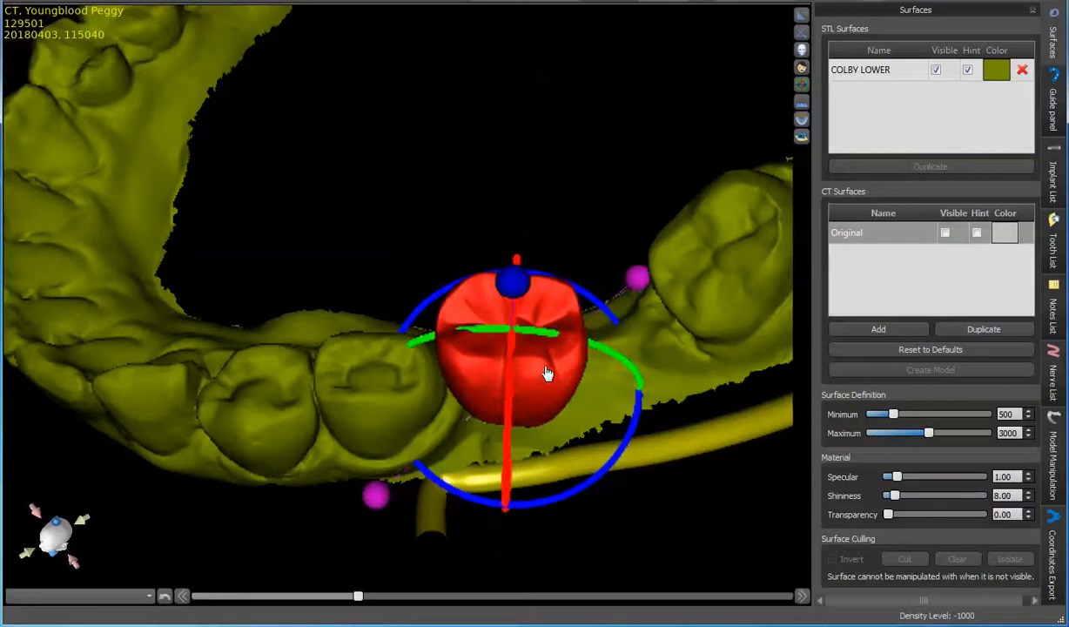
left_click_drag(536, 360, 537, 399)
left_click_drag(632, 547, 179, 358)
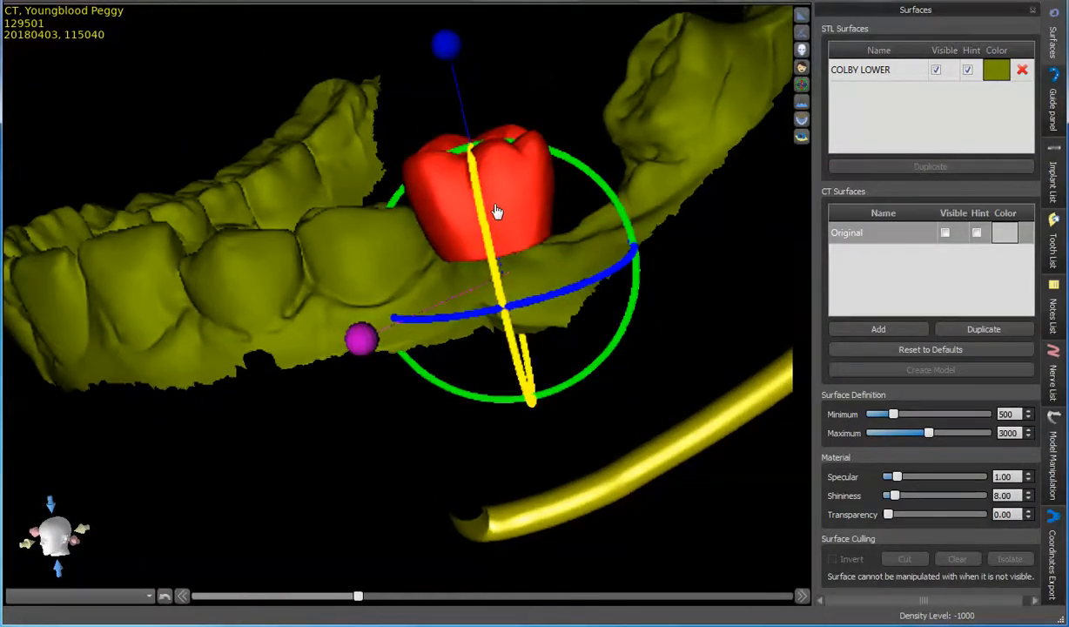
left_click_drag(496, 210, 513, 226)
- Rotate the molar crown to follow the arch and shift it into line with the neighbouring premolar
left_click_drag(659, 95, 372, 432)
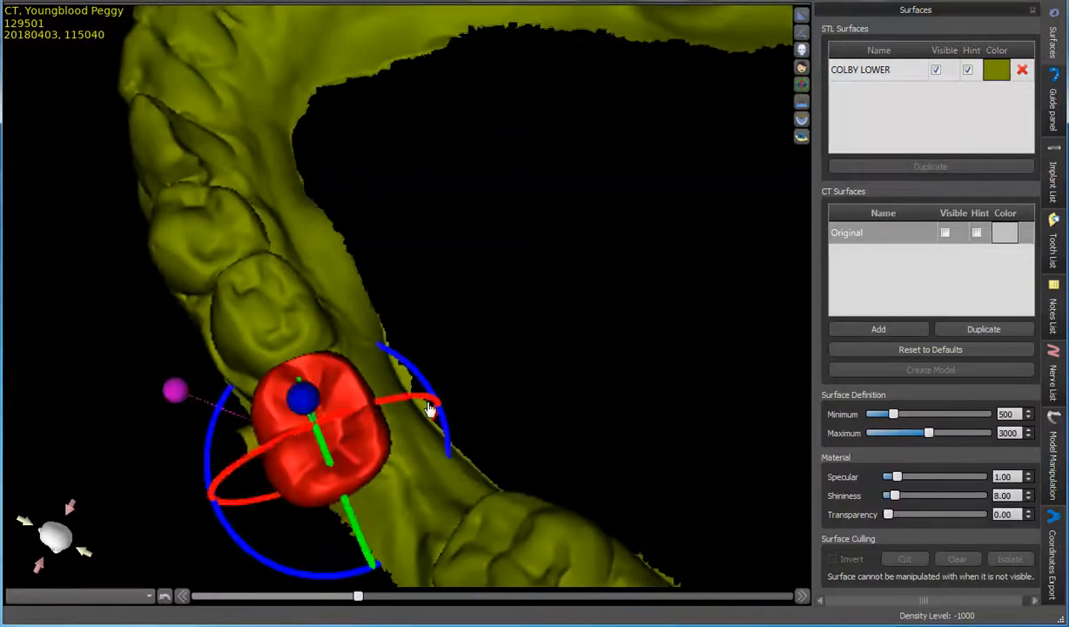
left_click_drag(428, 409, 433, 389)
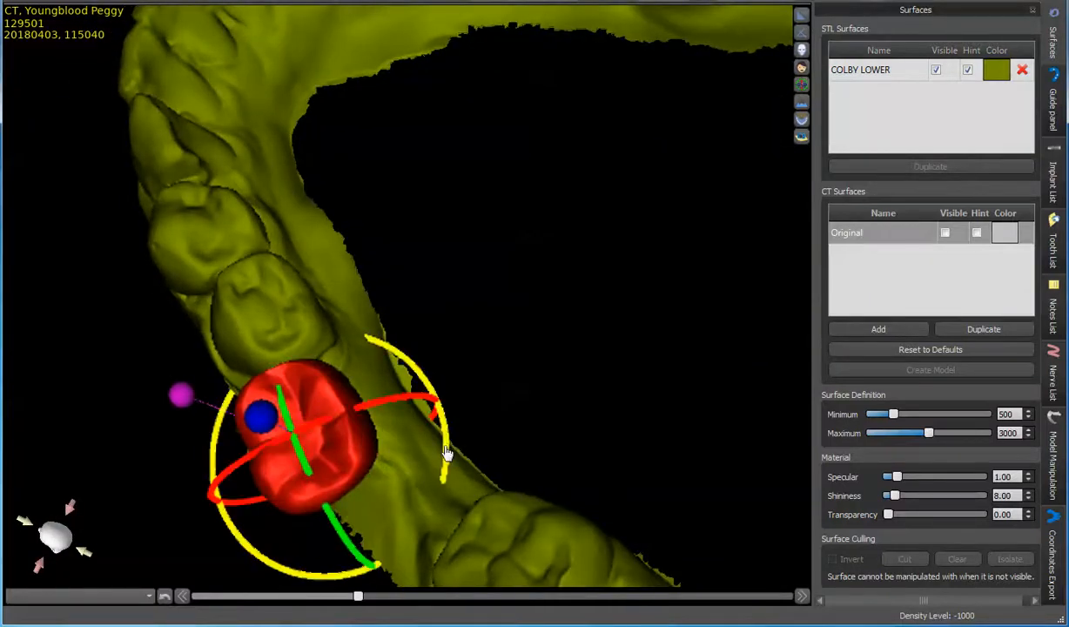
left_click_drag(444, 453, 447, 441)
left_click_drag(341, 444, 362, 432)
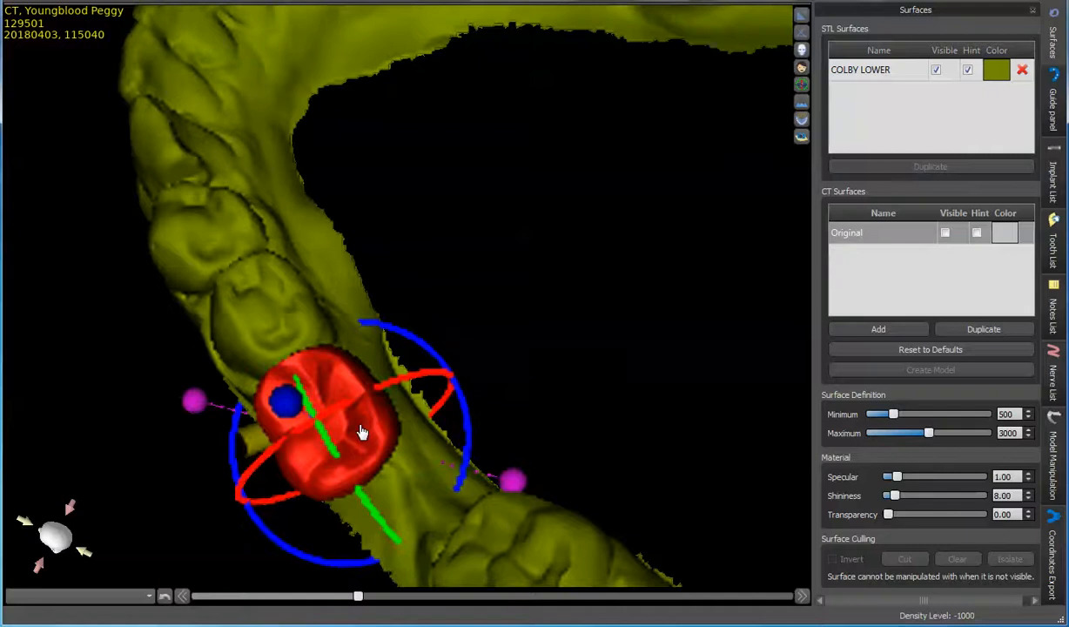
left_click_drag(538, 437, 519, 250)
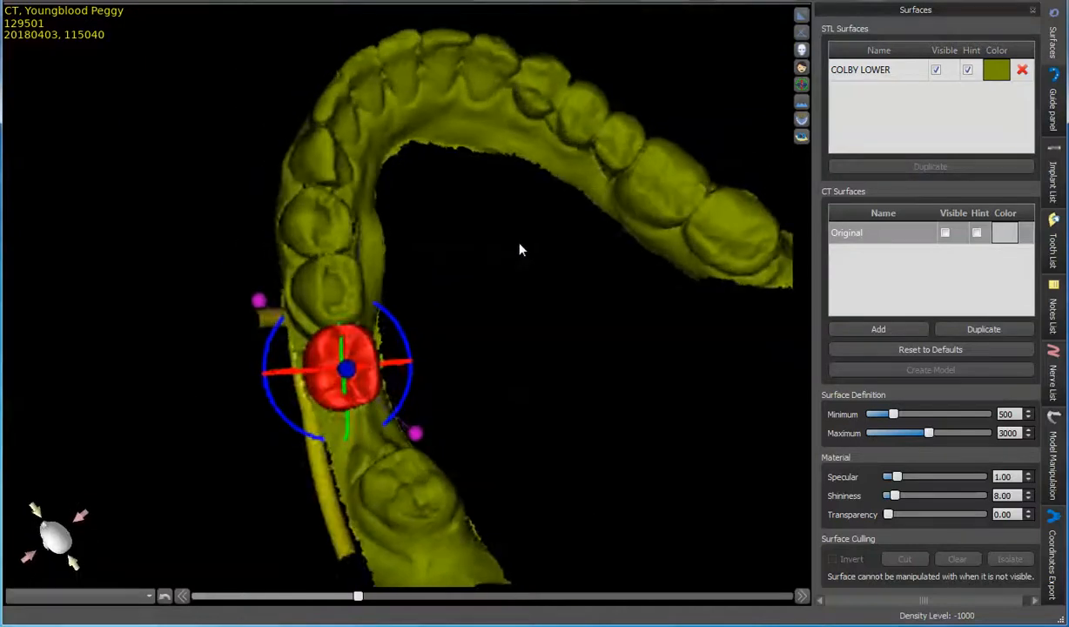
left_click_drag(397, 332, 394, 320)
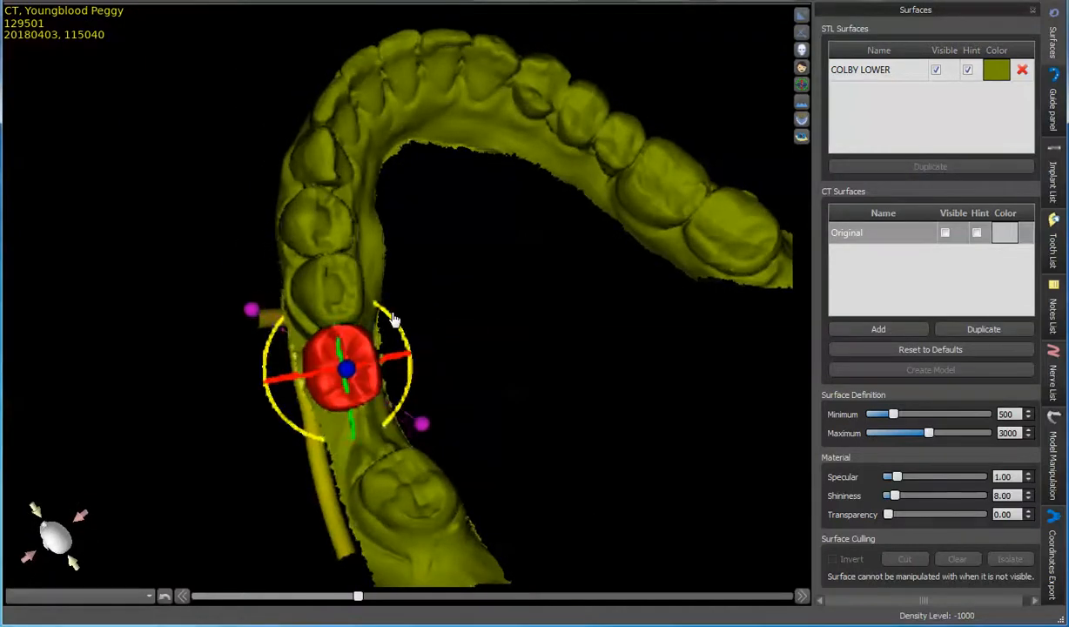
- Add a second medium Left Mandibular First Molar from the Teeth caps set behind the first crown
left_click_drag(719, 474, 460, 167)
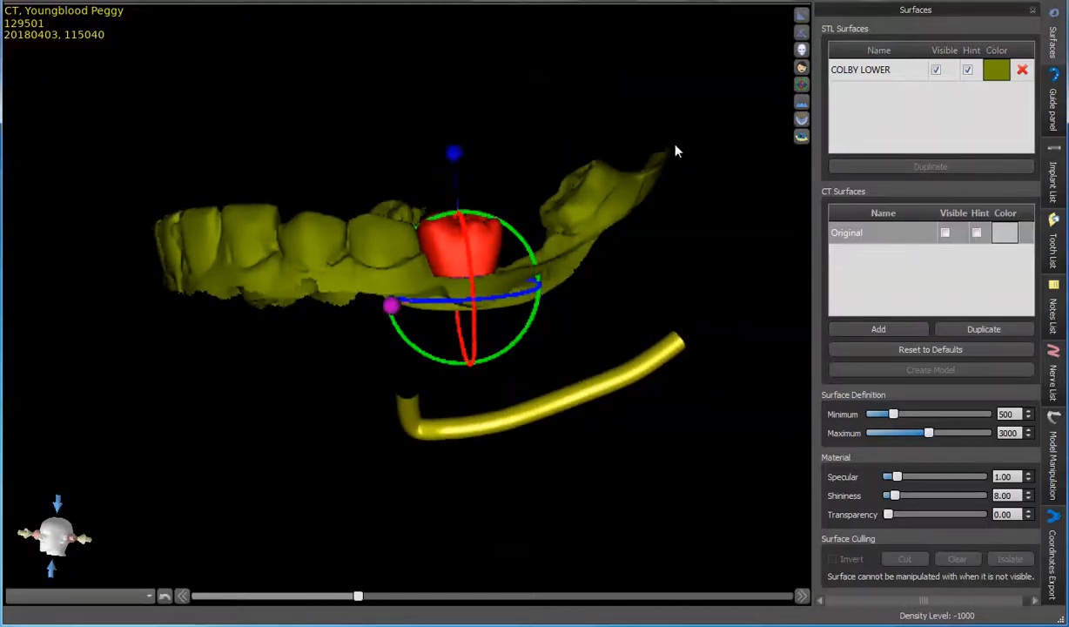
left_click_drag(675, 151, 332, 509)
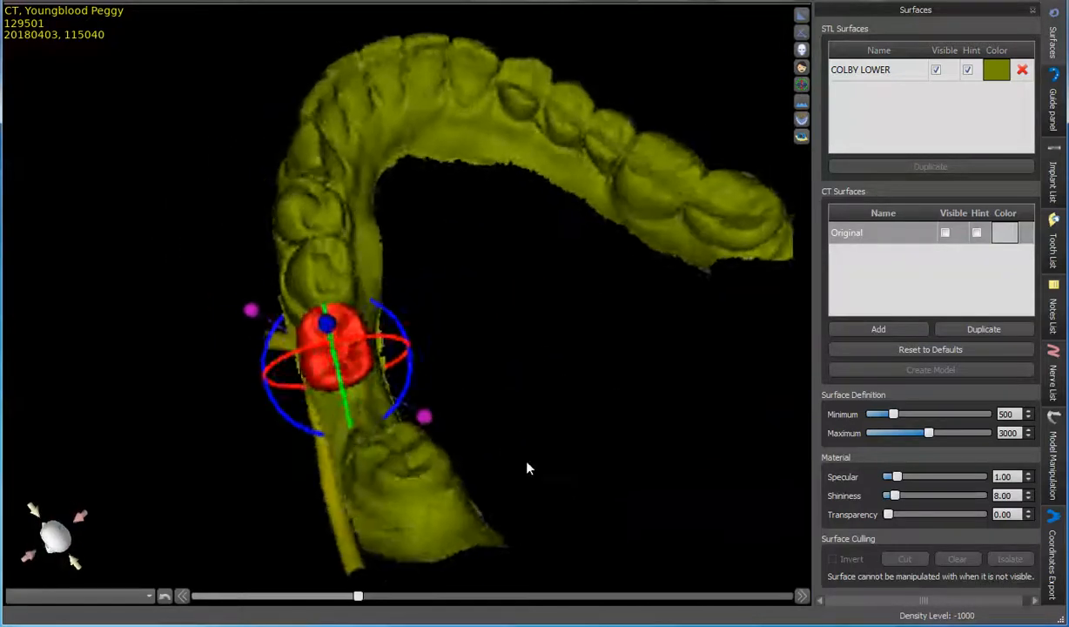
left_click_drag(527, 468, 455, 622)
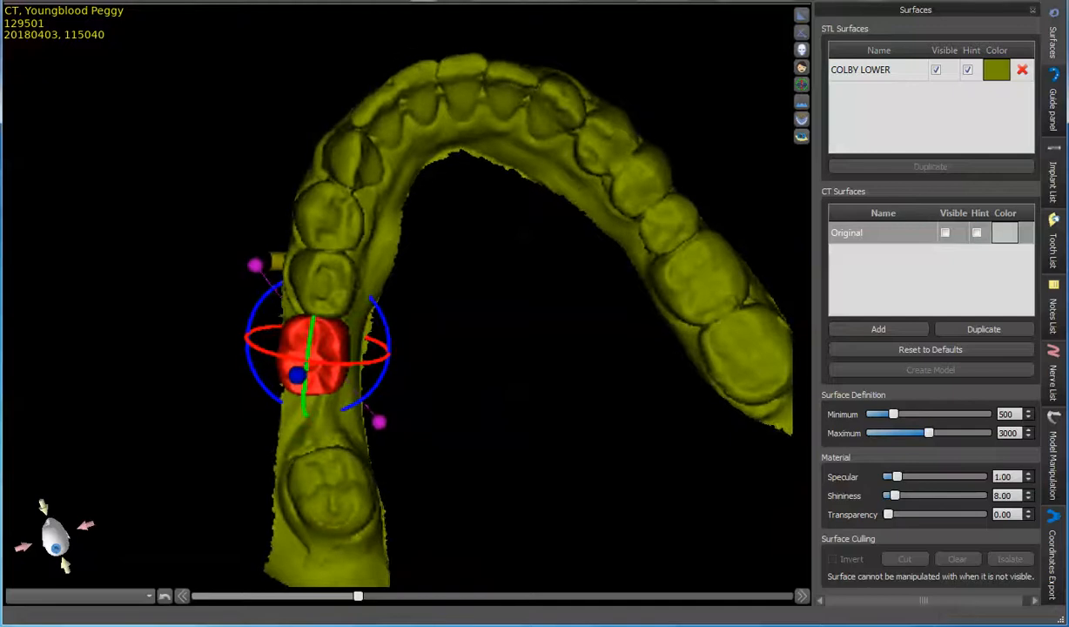
left_click(462, 2)
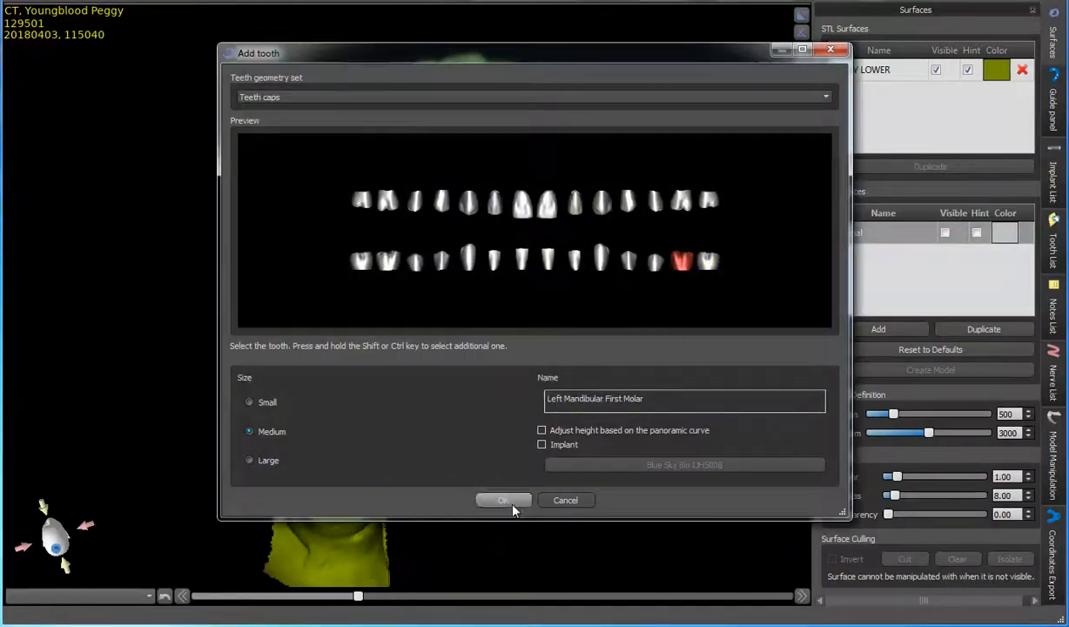
left_click(504, 501)
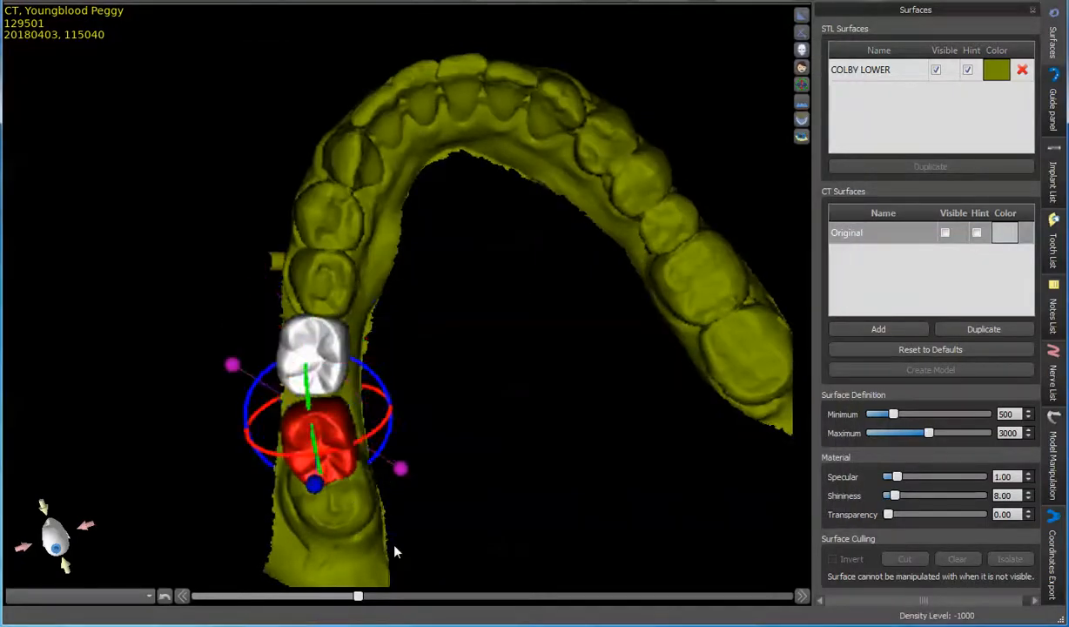
- Upright and lower the rear crown to match the front crown's height, and reduce its size to fit the gap
left_click_drag(394, 550, 527, 254)
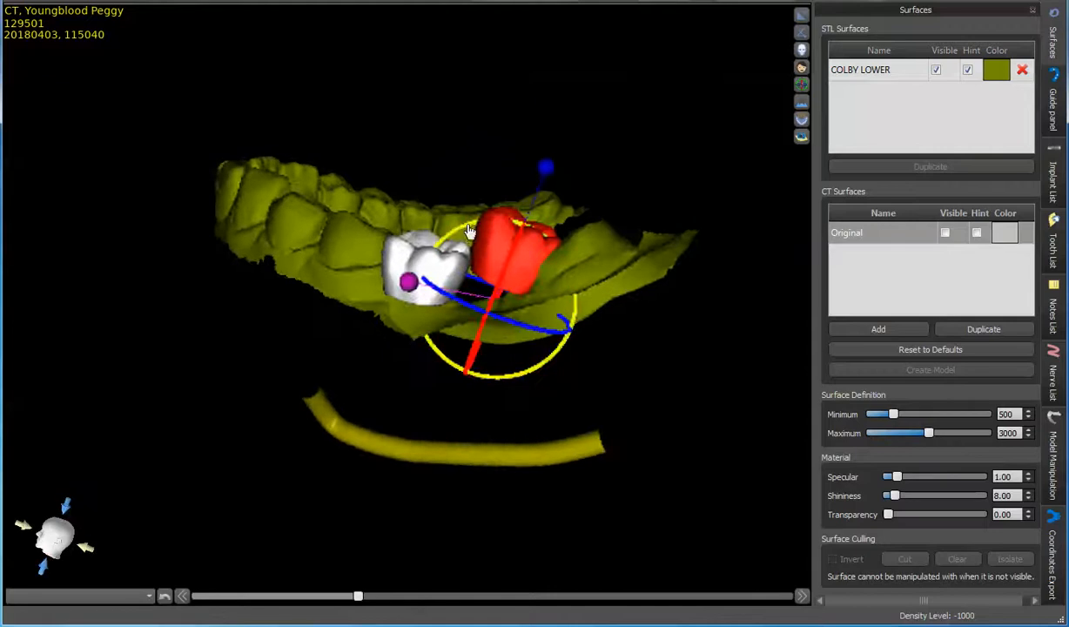
left_click_drag(468, 230, 300, 344)
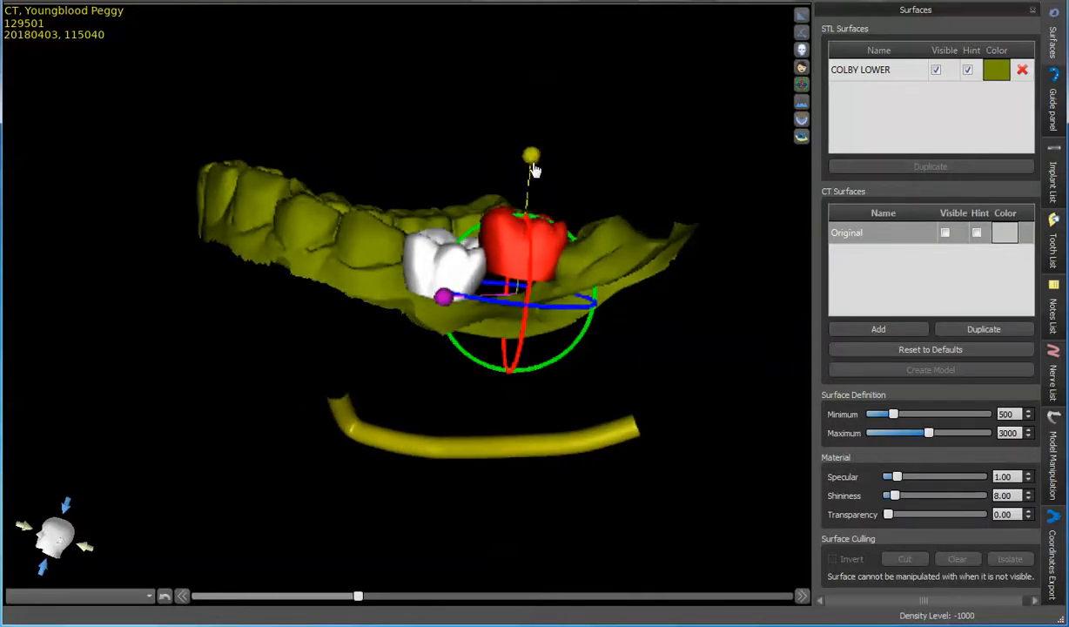
left_click_drag(513, 241, 512, 274)
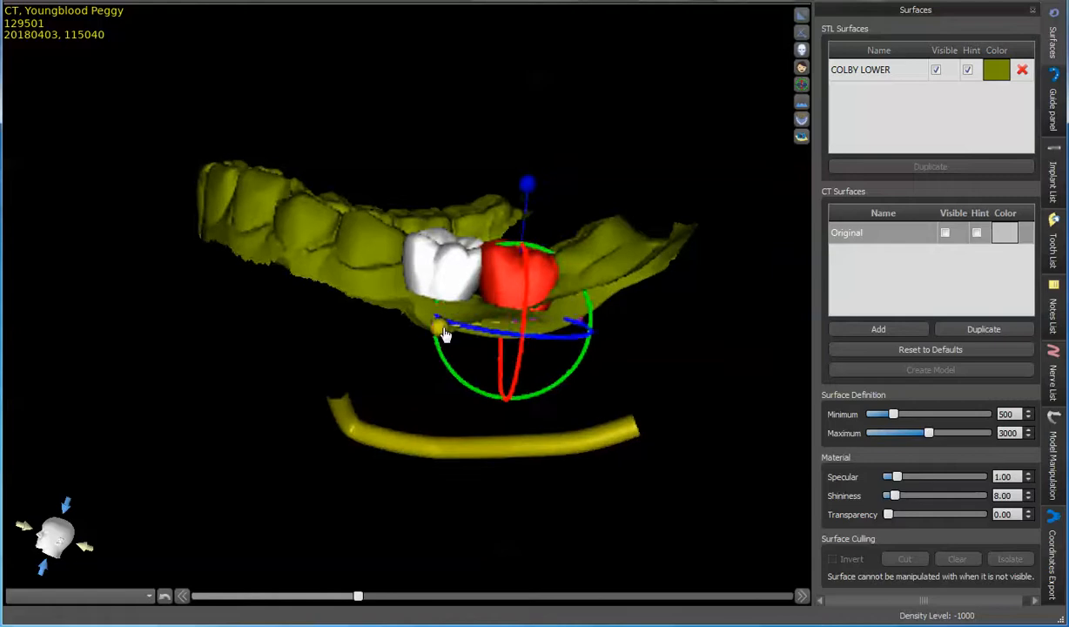
left_click_drag(445, 334, 452, 334)
left_click_drag(679, 235, 675, 200)
scroll(652, 215, "up", 3)
left_click_drag(432, 120, 723, 142)
left_click(470, 246)
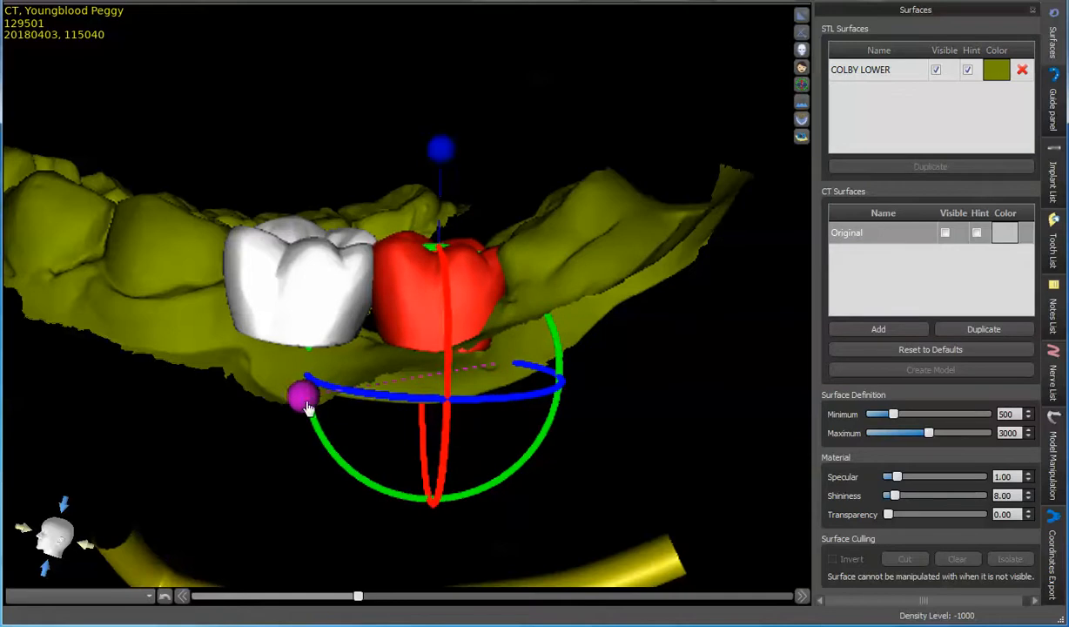
- Select the front molar crown and reduce its size slightly
left_click(272, 250)
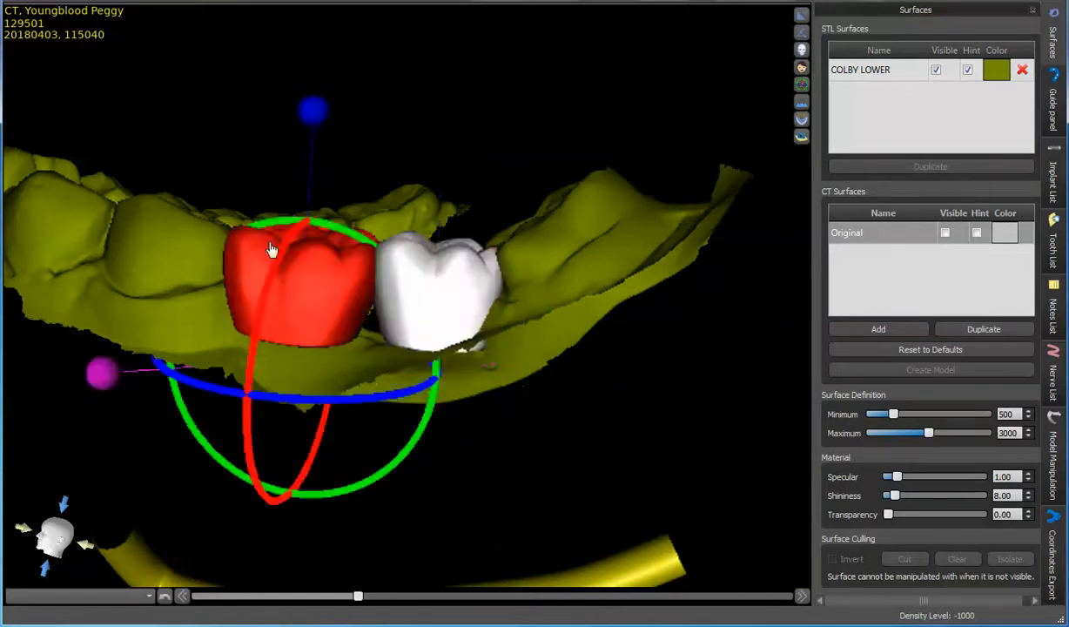
left_click_drag(748, 295, 732, 295)
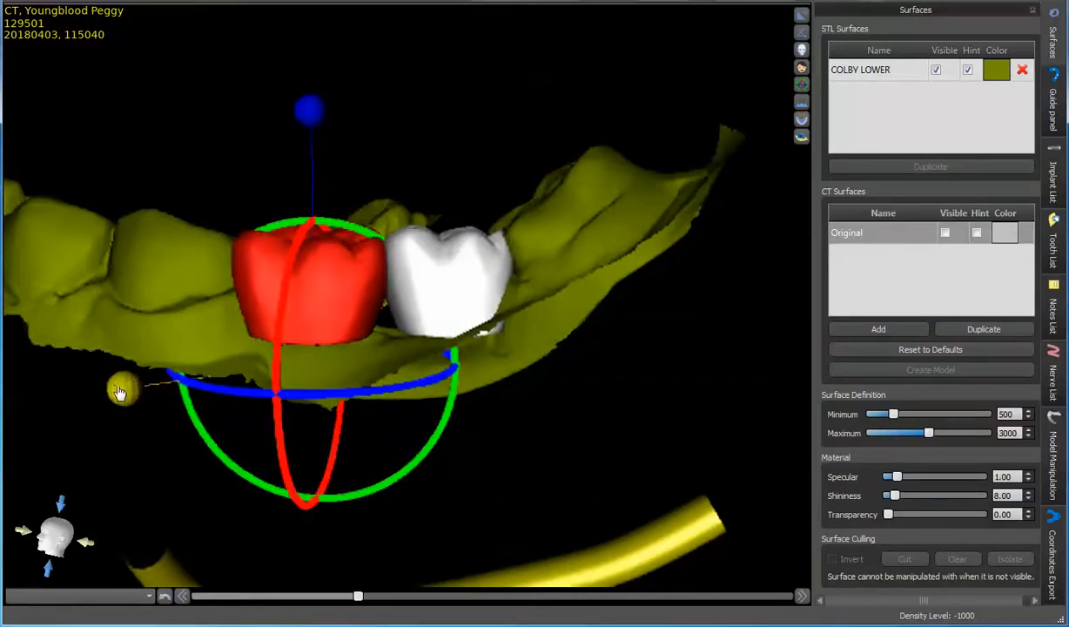
left_click_drag(118, 389, 139, 389)
left_click_drag(126, 243, 148, 317)
- Move the rear molar crown slightly forward against the front crown
left_click(471, 319)
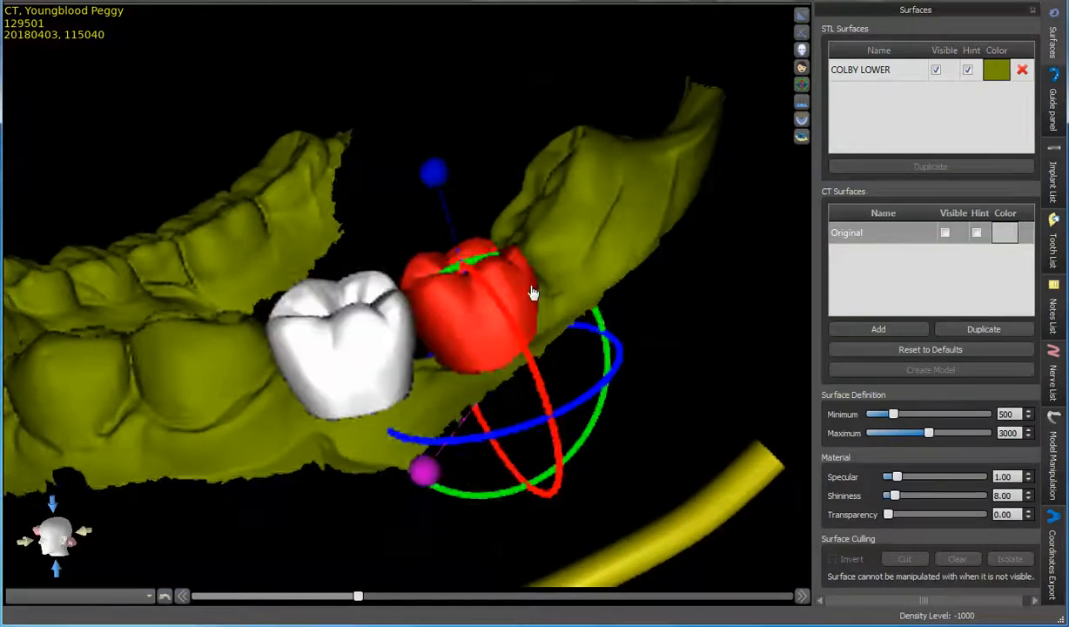
left_click_drag(688, 244, 646, 277)
left_click_drag(490, 351, 480, 352)
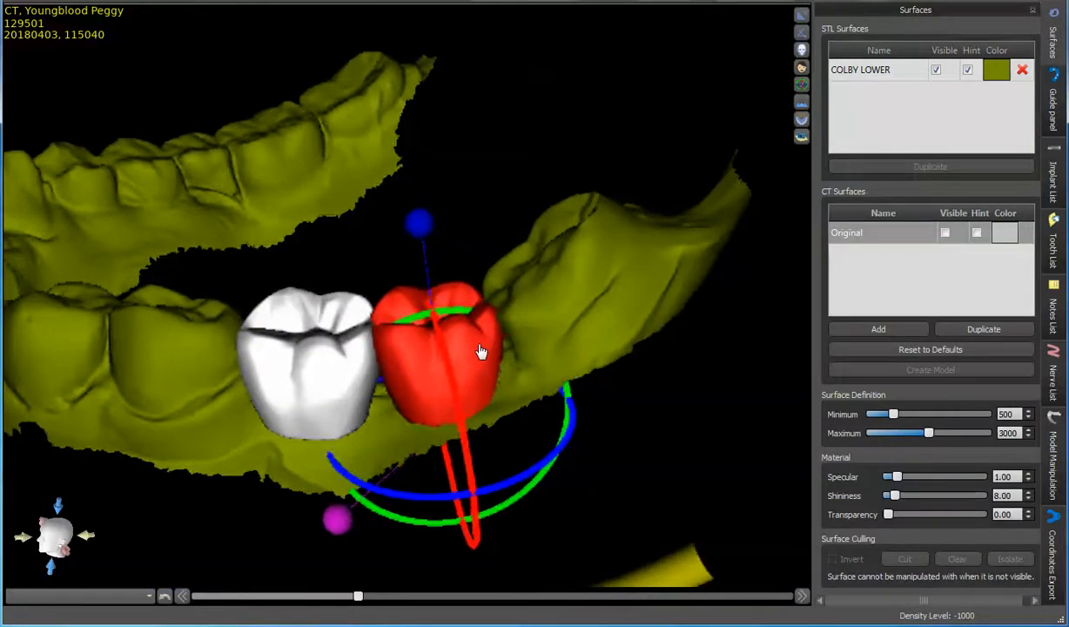
left_click_drag(641, 268, 614, 251)
left_click_drag(125, 443, 116, 358)
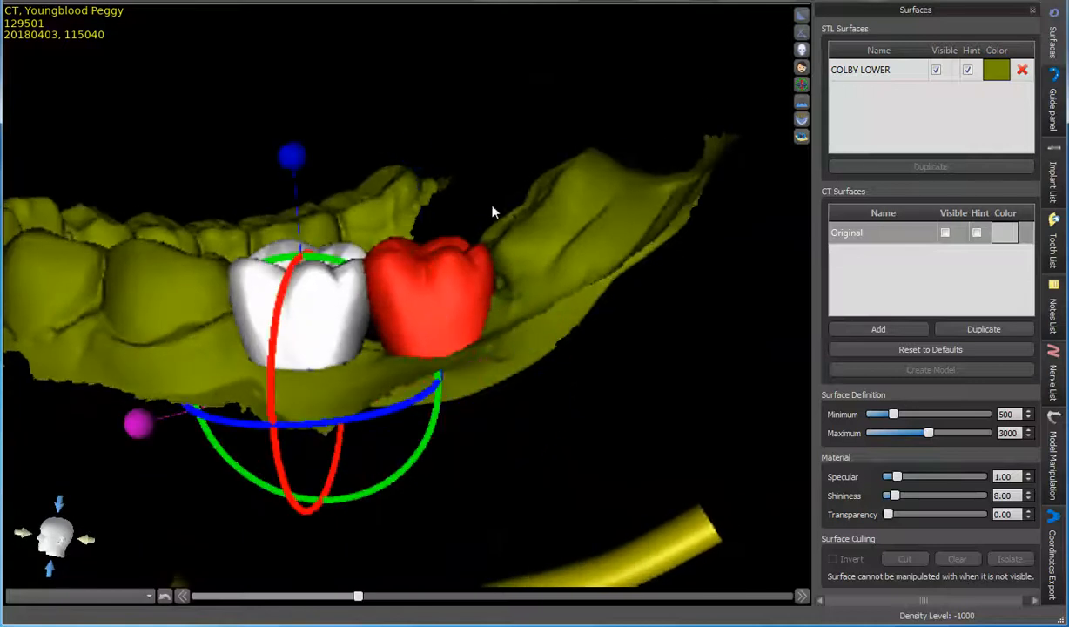
- Examine from the cheek side how both molar crowns sit in the gap and relate to the nerve
left_click_drag(510, 126, 562, 92)
scroll(560, 91, "down", 2)
scroll(572, 114, "up", 6)
scroll(590, 150, "down", 8)
scroll(589, 150, "up", 5)
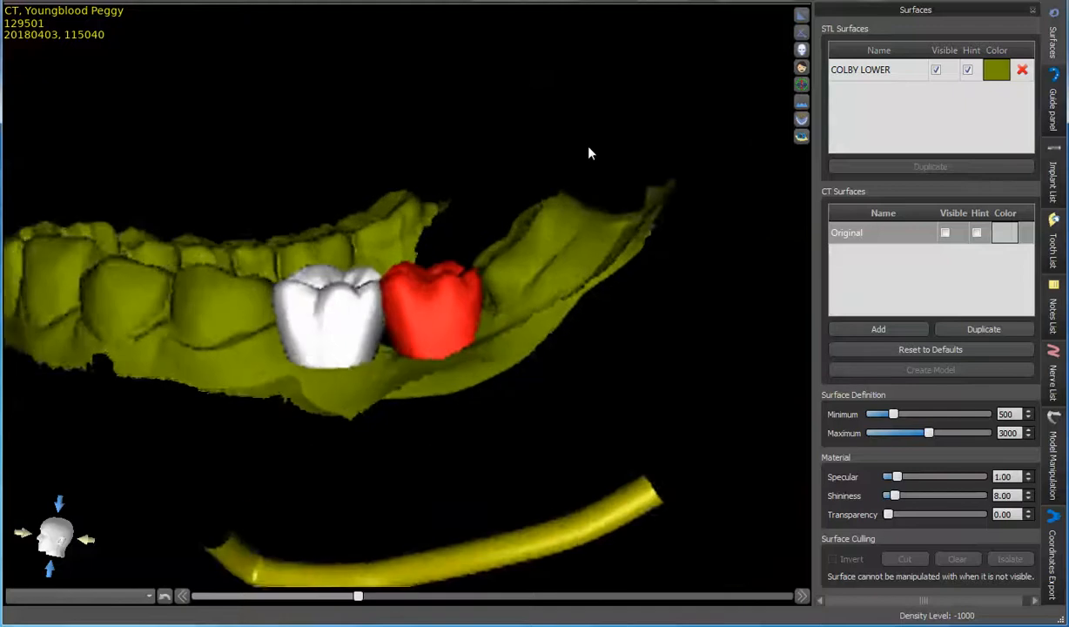
scroll(589, 150, "down", 2)
scroll(573, 261, "down", 4)
scroll(595, 117, "up", 5)
scroll(606, 148, "up", 1)
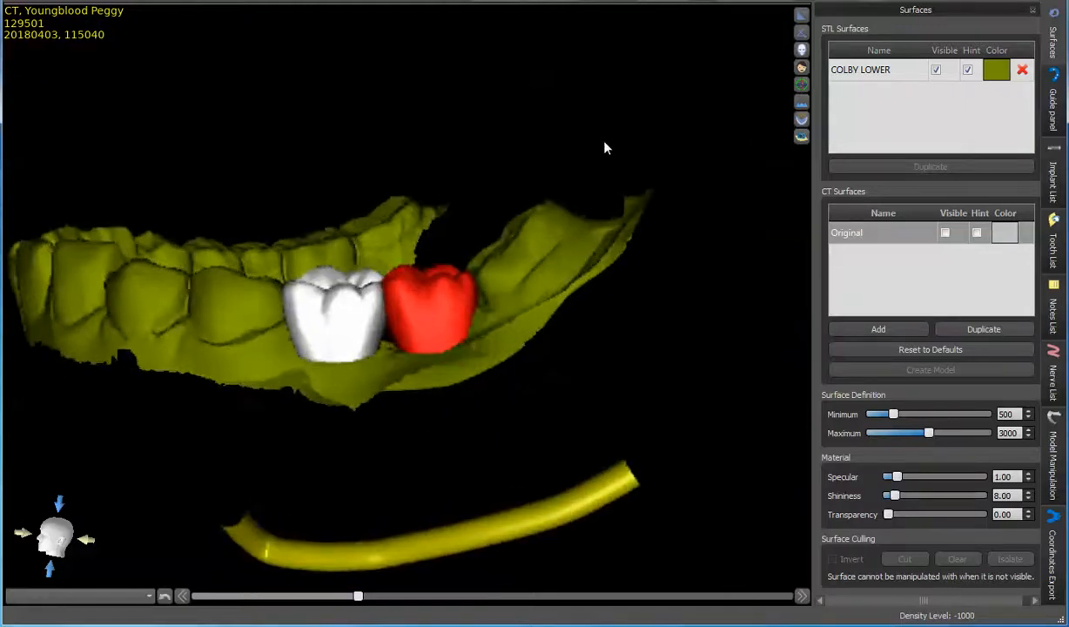
scroll(618, 204, "down", 2)
scroll(618, 204, "up", 5)
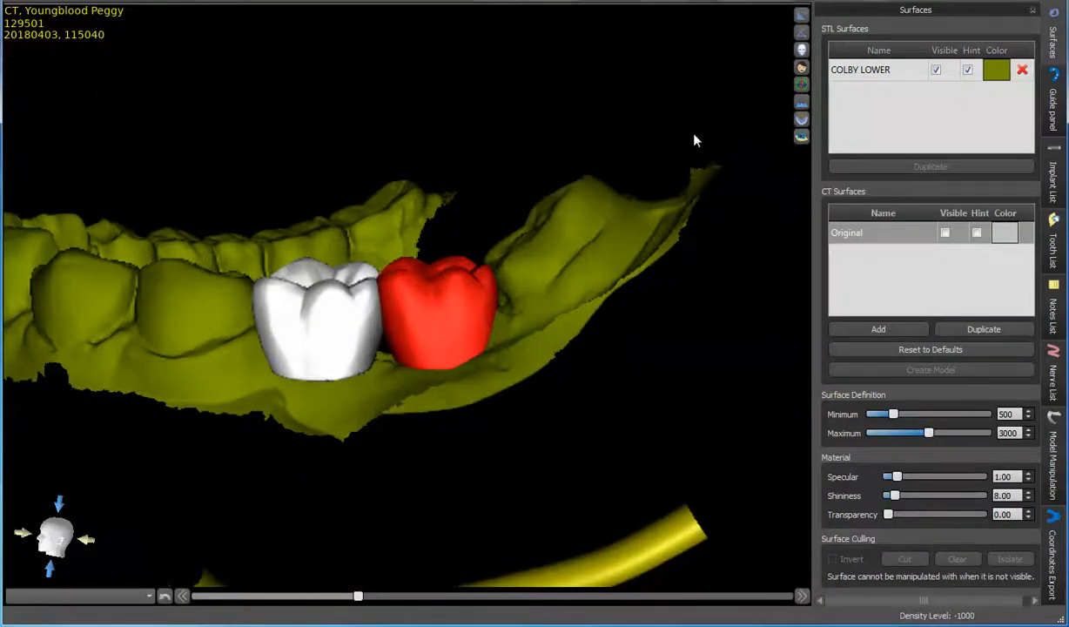
- Rotate the front molar crown slightly in the occlusal view and shift it slightly toward the tongue side
left_click_drag(697, 138, 335, 566)
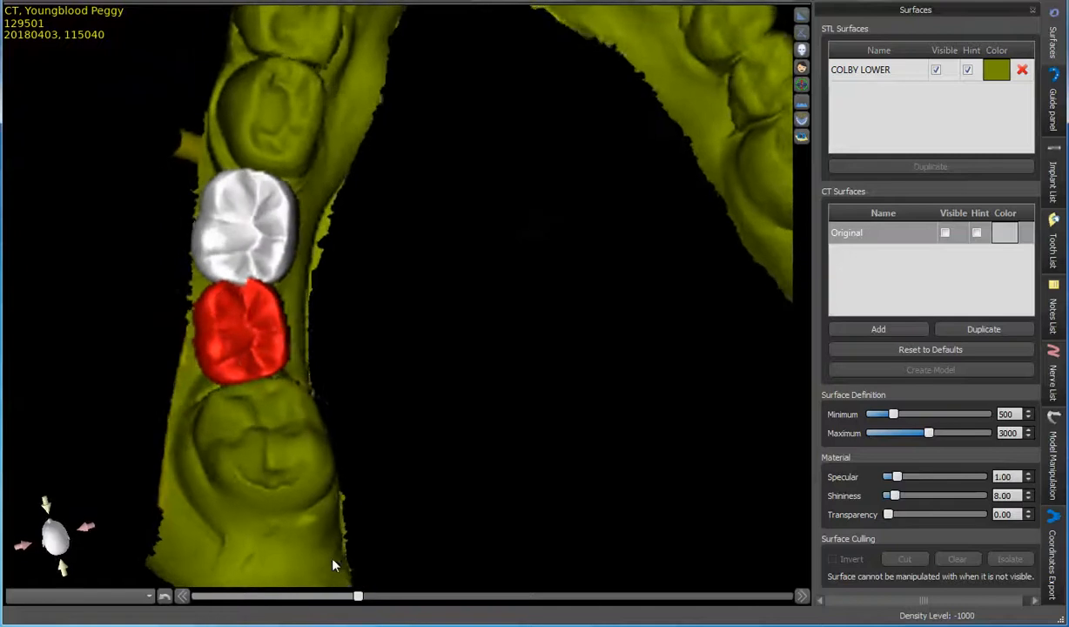
left_click(253, 266)
left_click(279, 216)
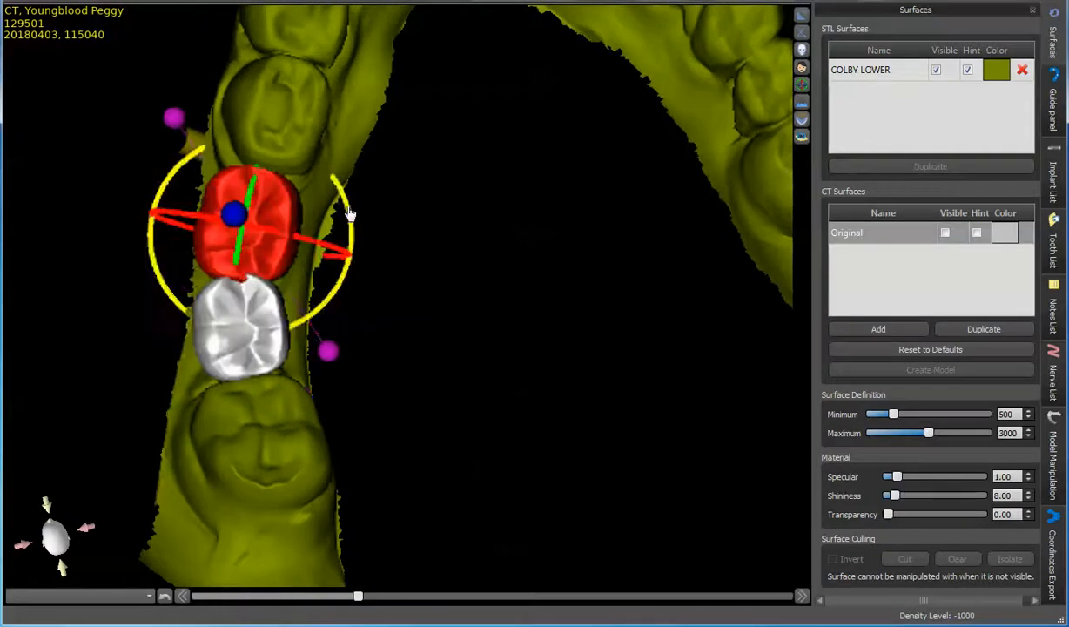
left_click_drag(348, 209, 352, 204)
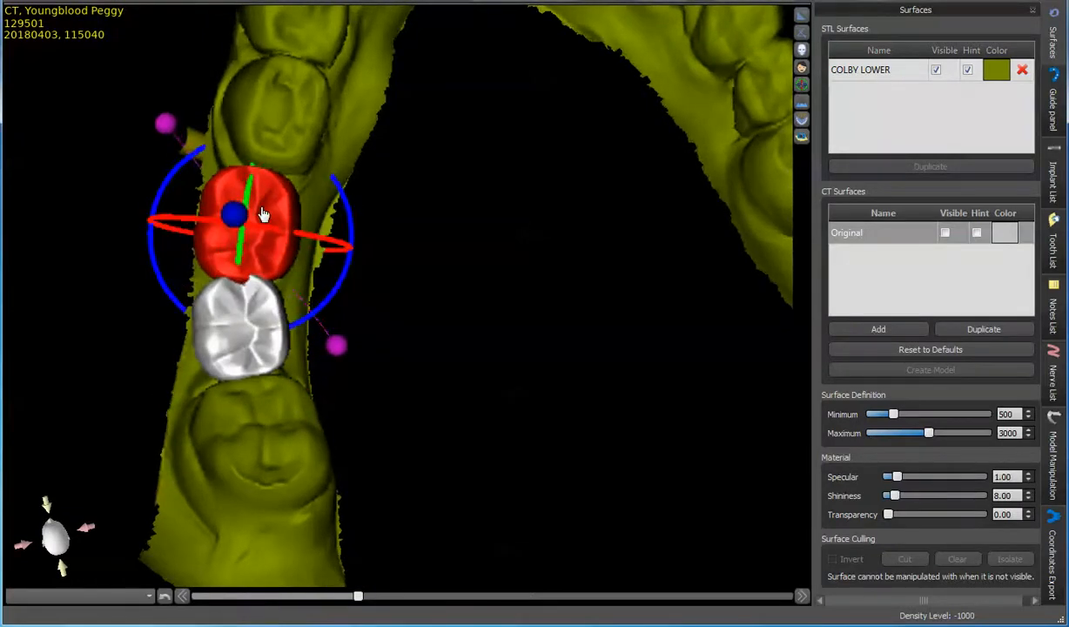
left_click_drag(263, 214, 270, 217)
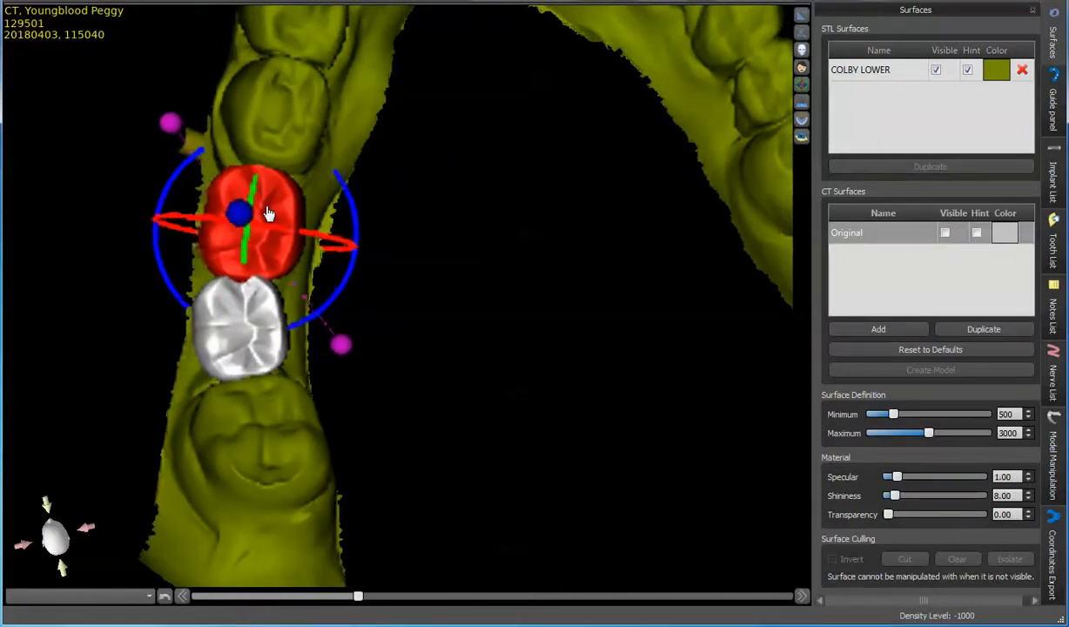
- Check the two molar crowns against the panoramic image and lock both in position
left_click(264, 342)
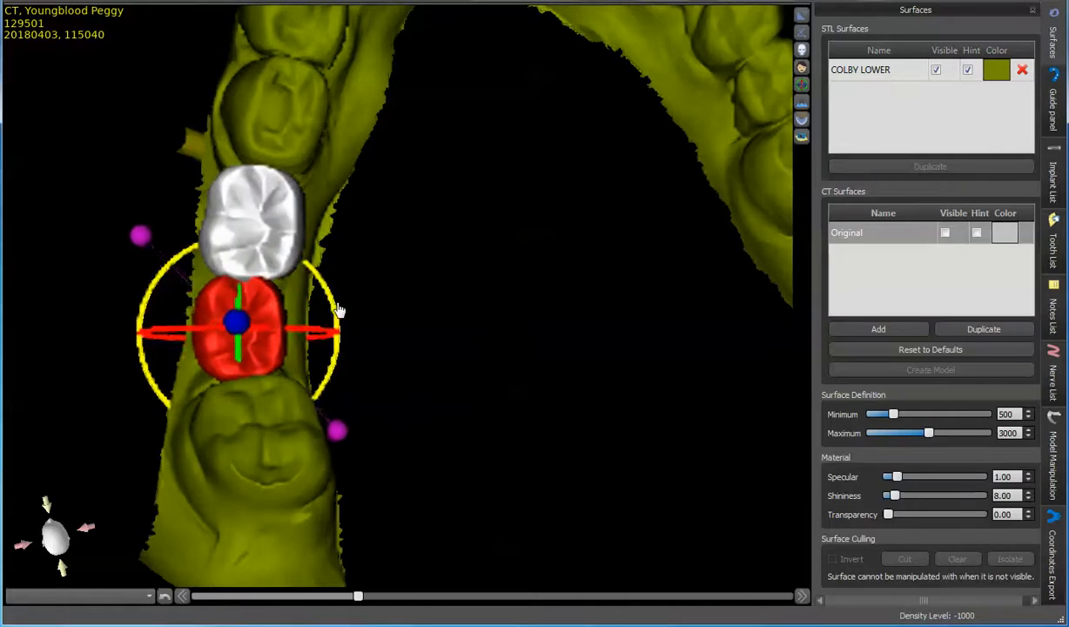
left_click_drag(435, 511, 772, 306)
left_click(802, 15)
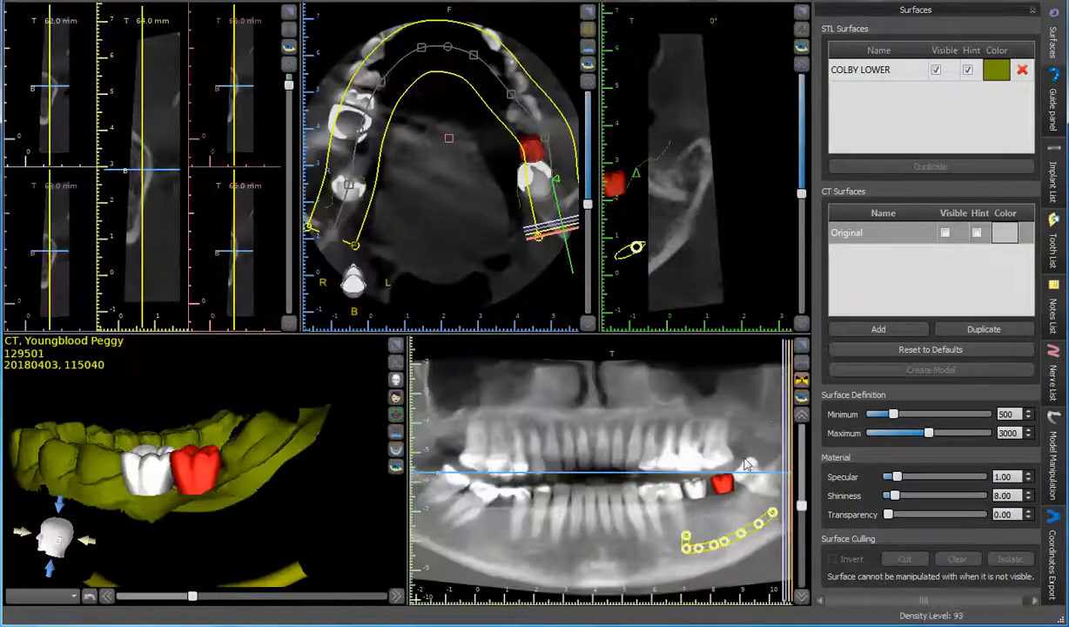
left_click(802, 346)
left_click(620, 376)
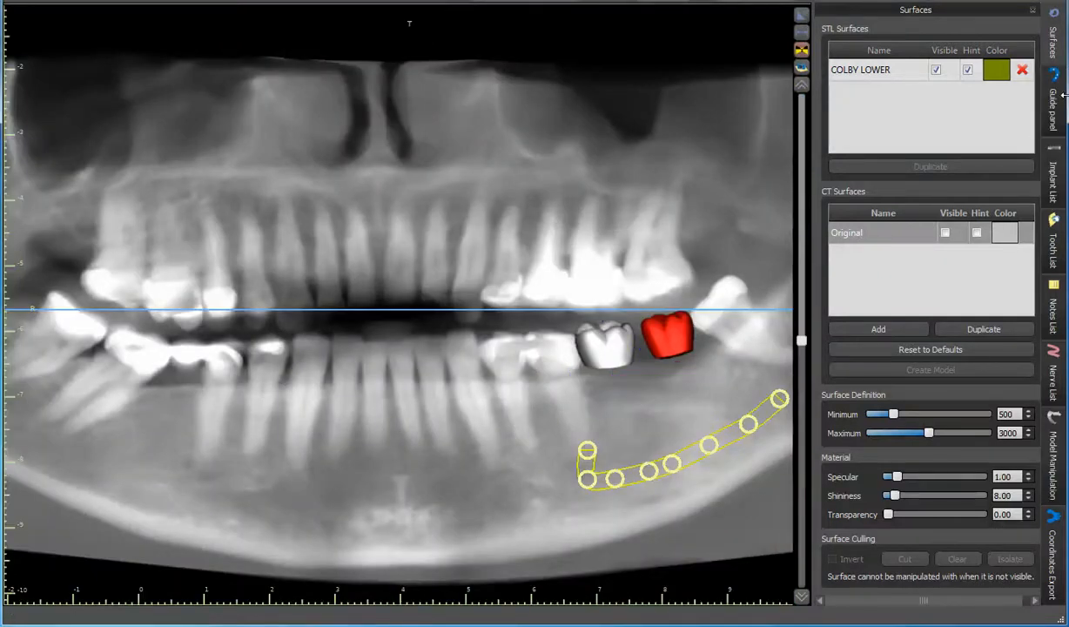
left_click(1053, 239)
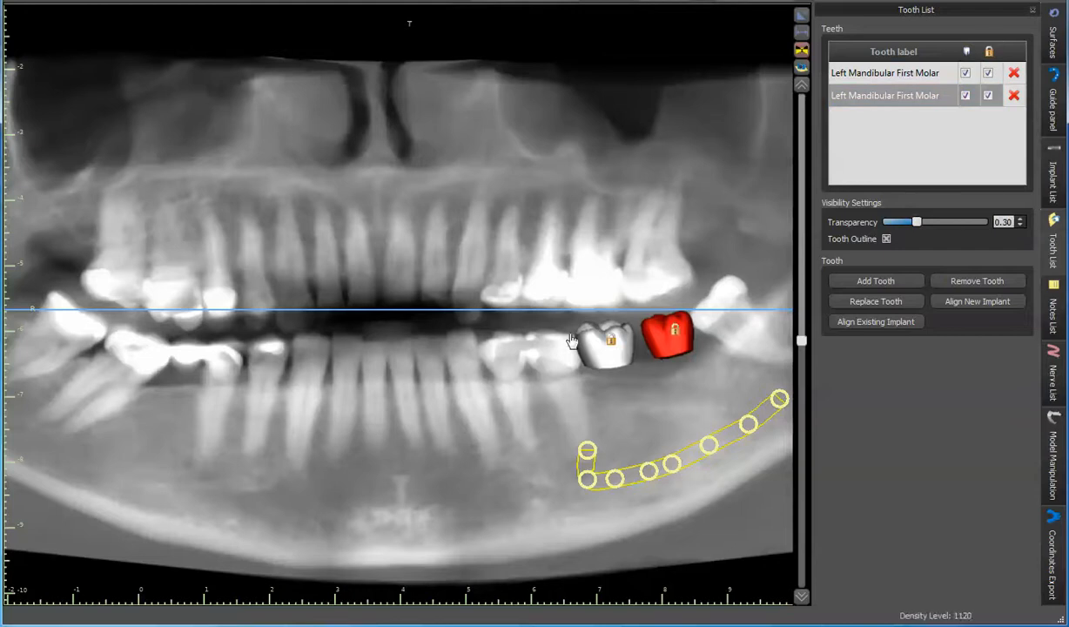
left_click(801, 15)
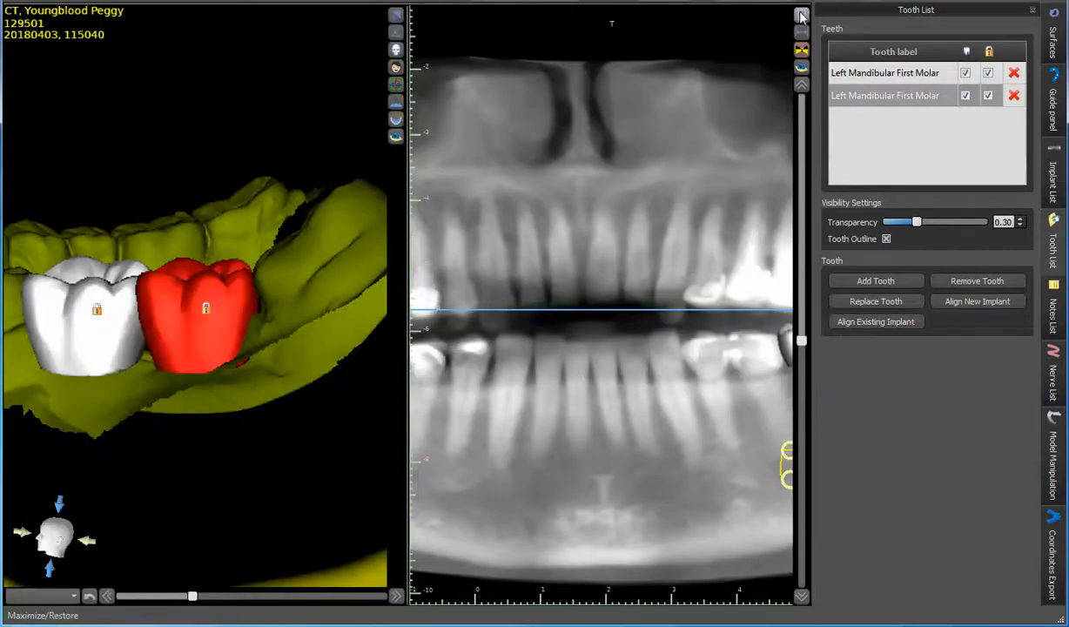
- Show the original CT surface with the lower model and examine it around the crowns in the enlarged 3D view
left_click(1053, 36)
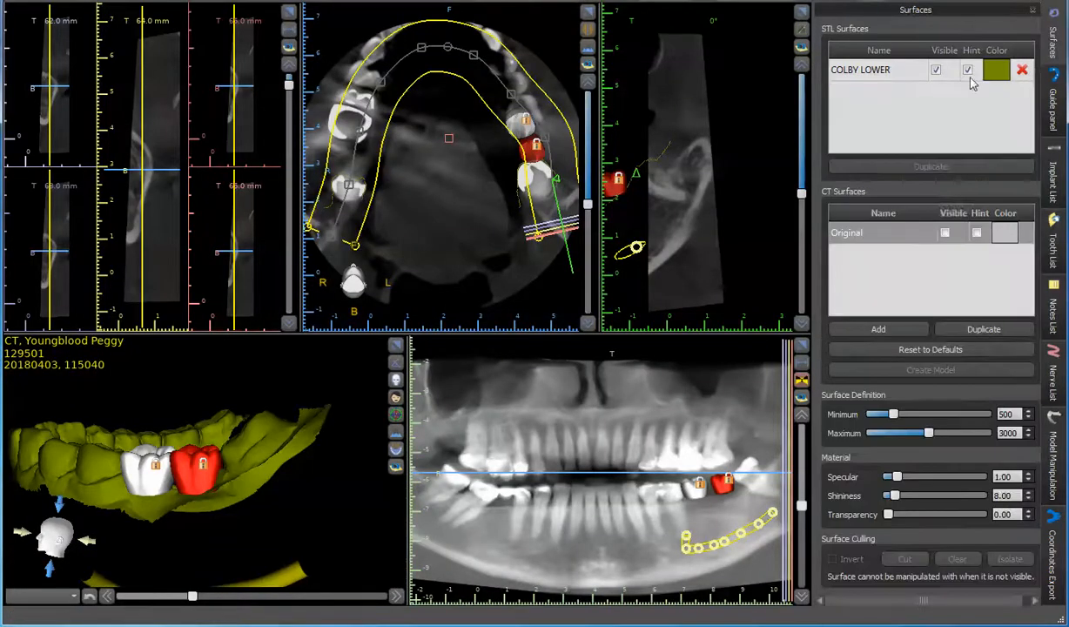
left_click(945, 232)
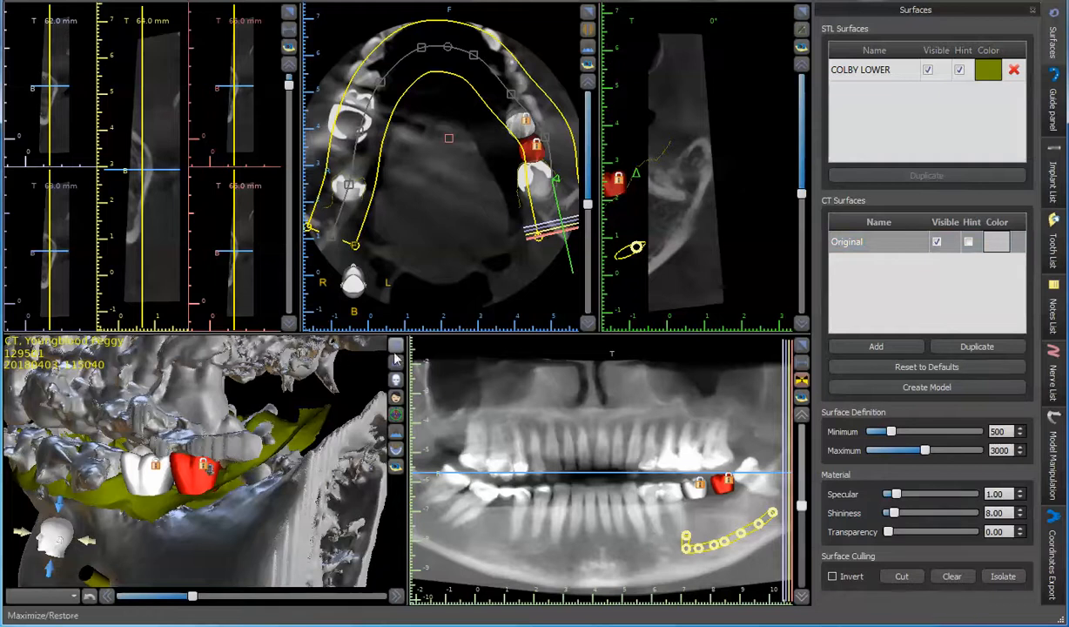
left_click(396, 345)
left_click_drag(351, 492, 355, 364)
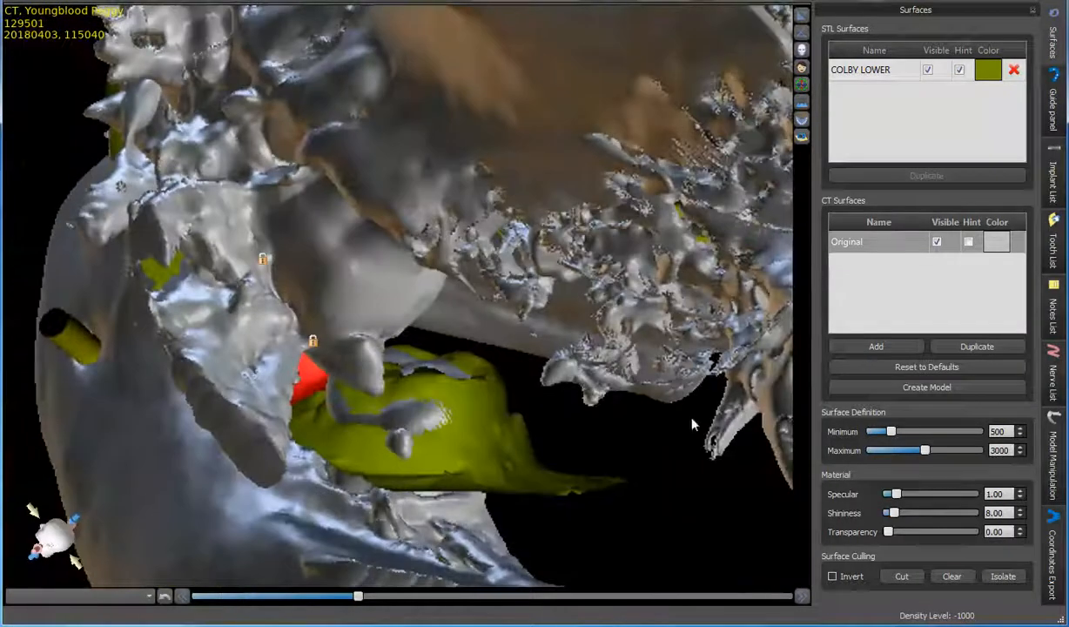
left_click_drag(664, 401, 643, 423)
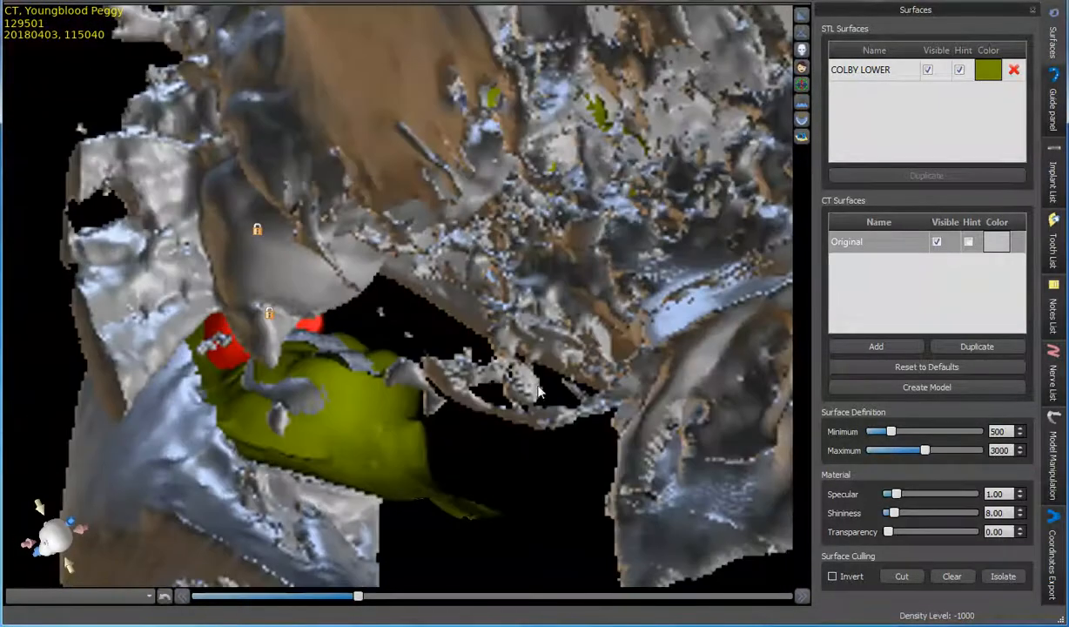
left_click(801, 14)
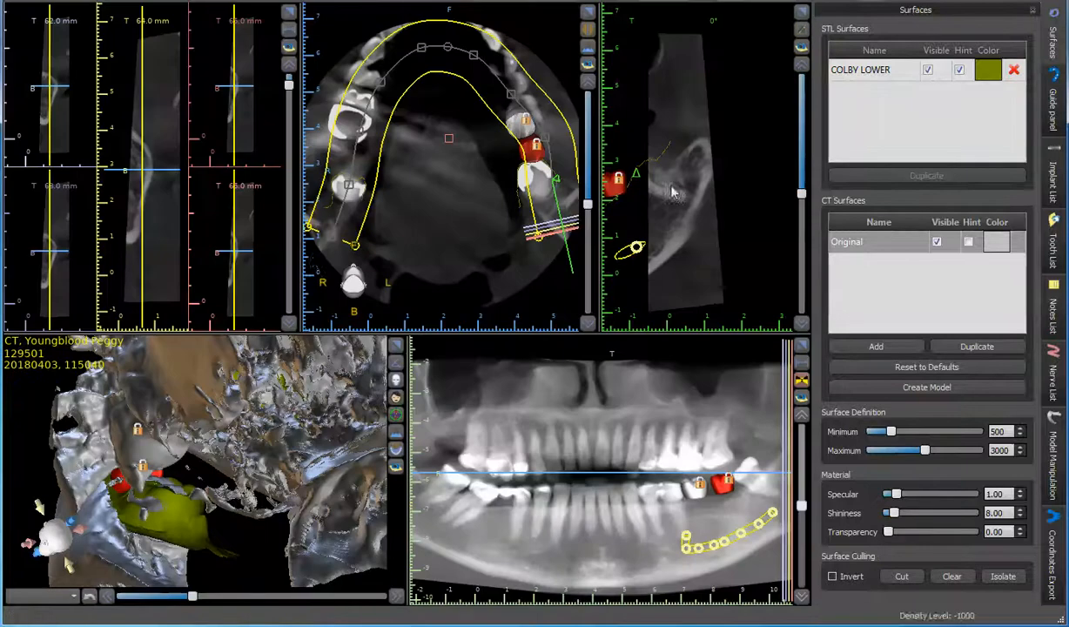
- Examine the enlarged cross-sections through the rear molar region for ridge shape and nerve position
left_click(747, 481)
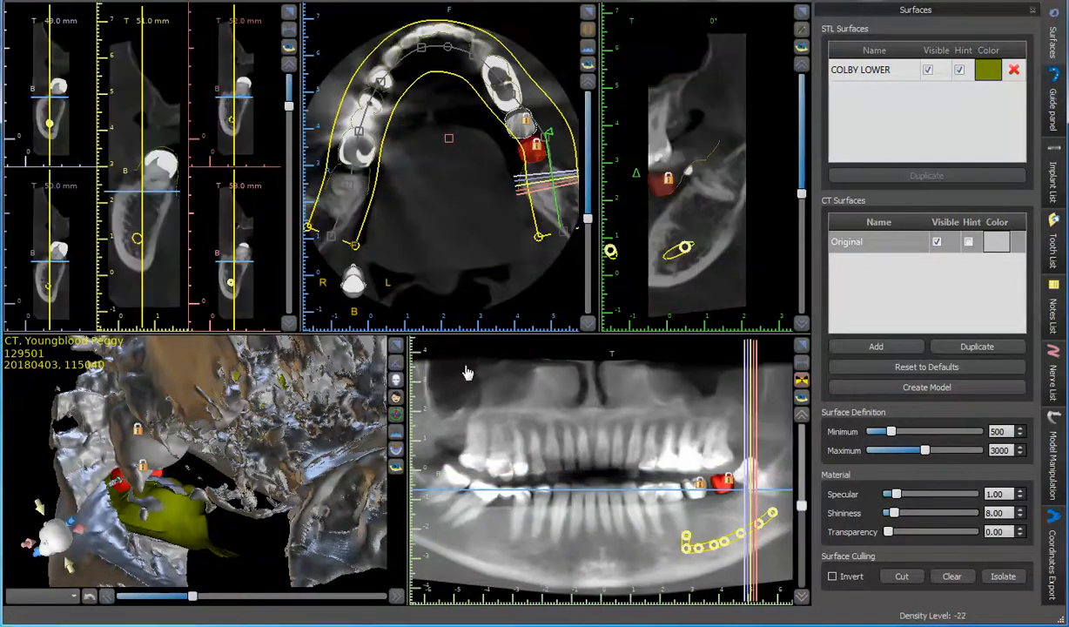
left_click(288, 11)
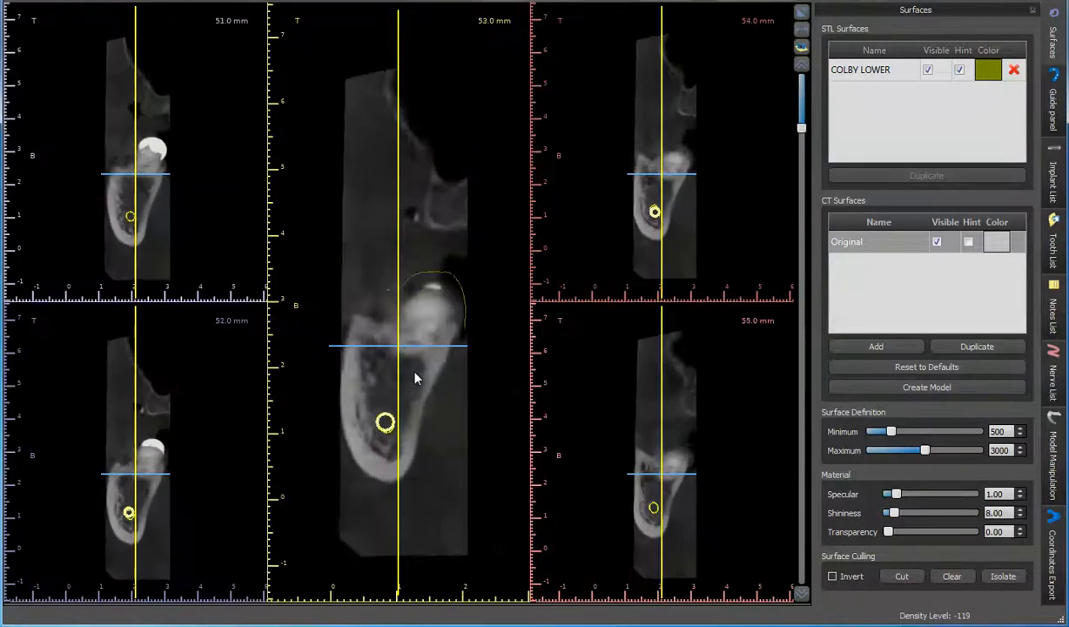
scroll(416, 378, "down", 6)
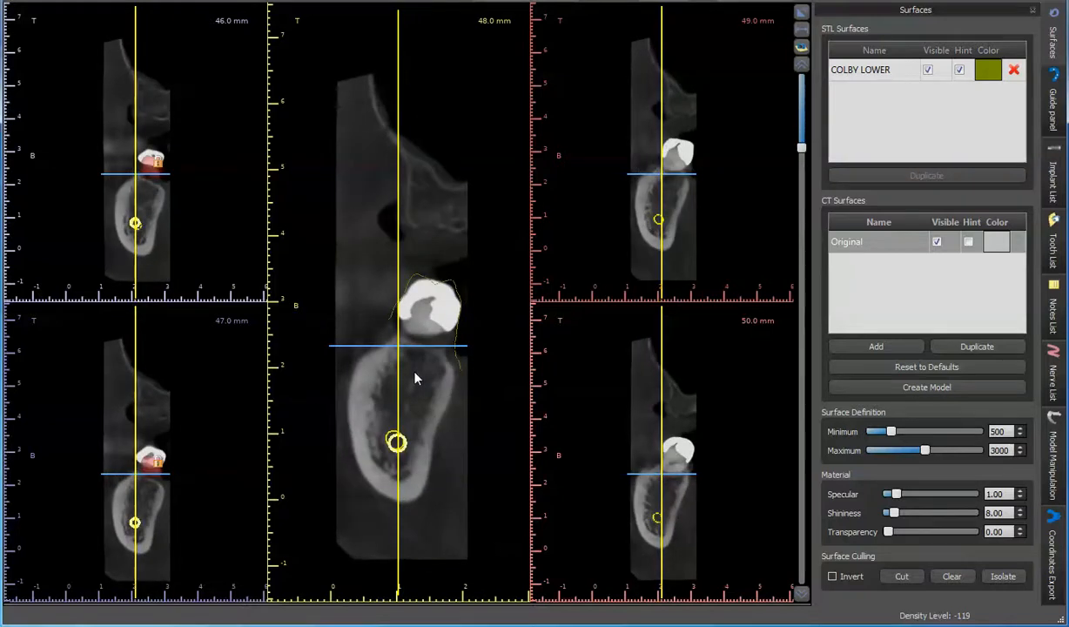
scroll(416, 378, "down", 2)
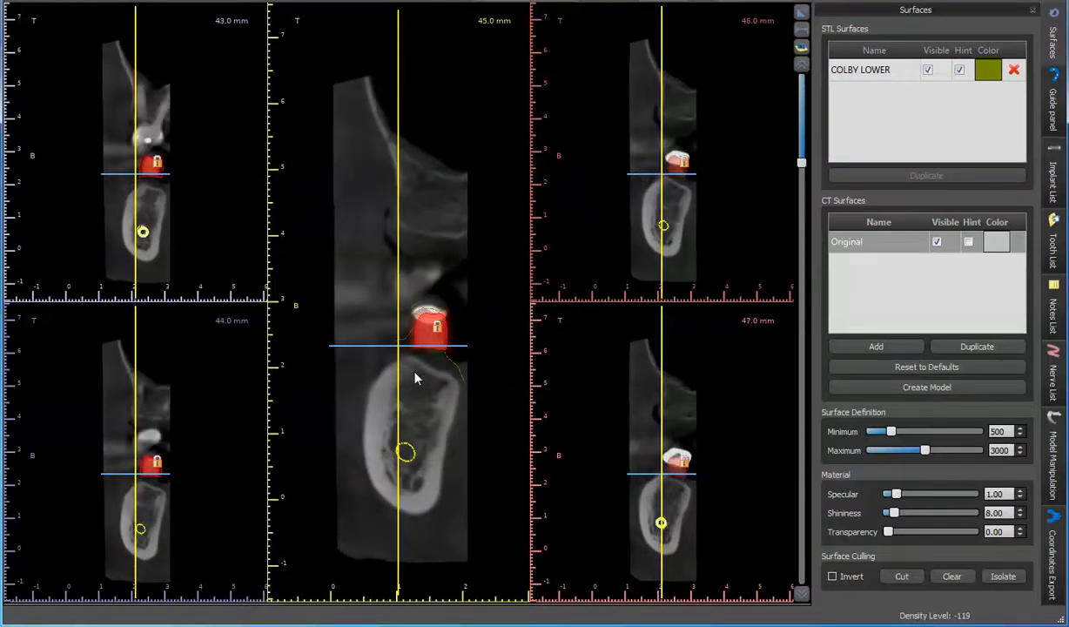
scroll(415, 378, "up", 3)
left_click(772, 15)
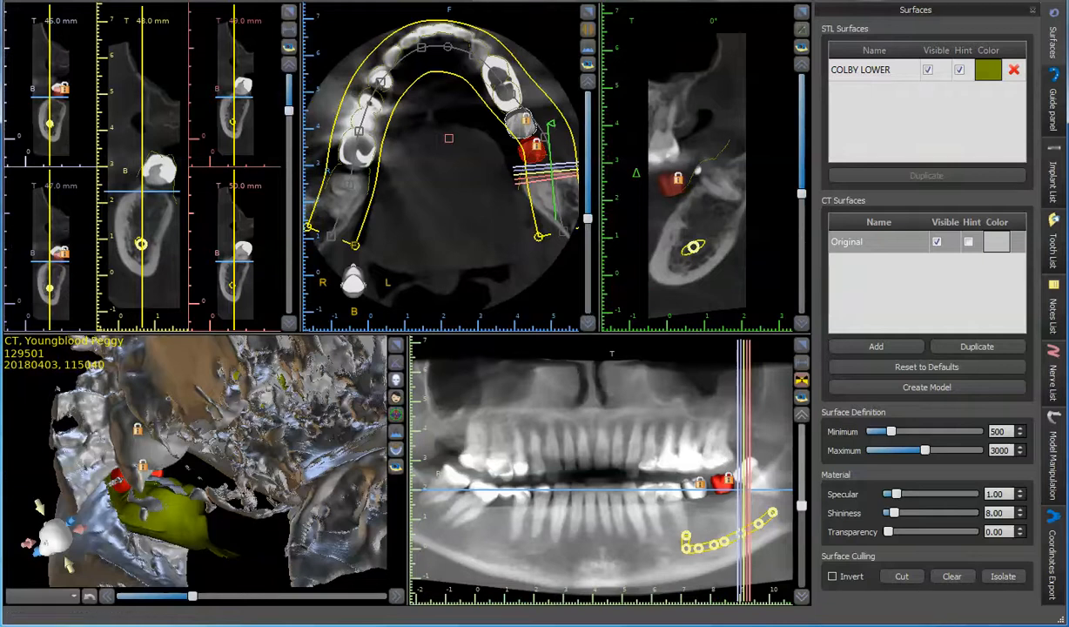
- Add a mandibular Blue Sky Bio BIO | Max implant, platform 5, IJH5008, 8 mm long, below the front molar crown
left_click(480, 72)
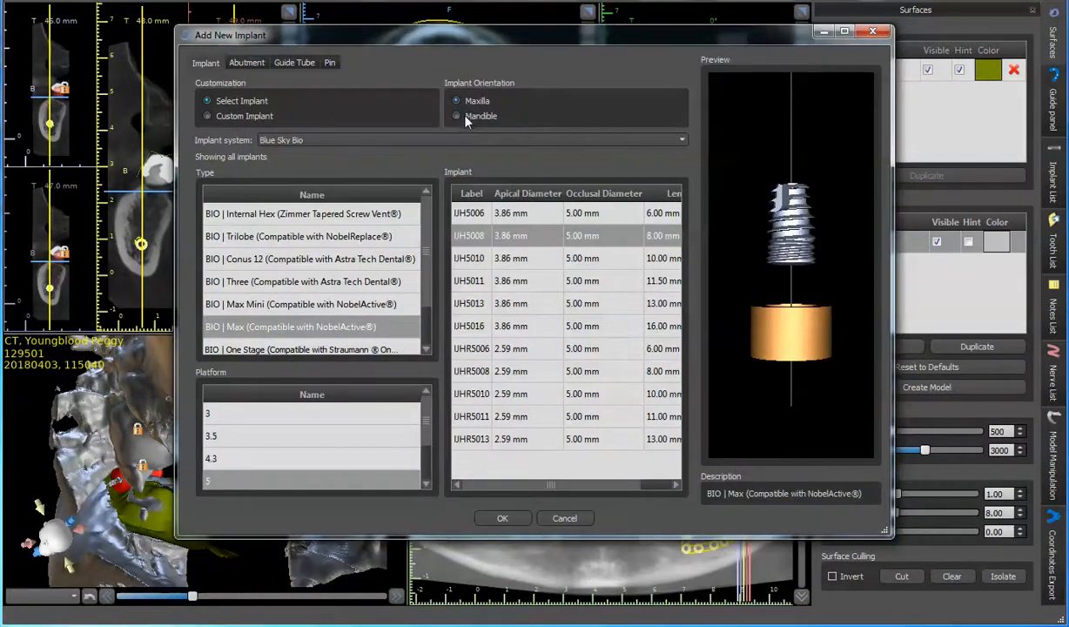
left_click(459, 116)
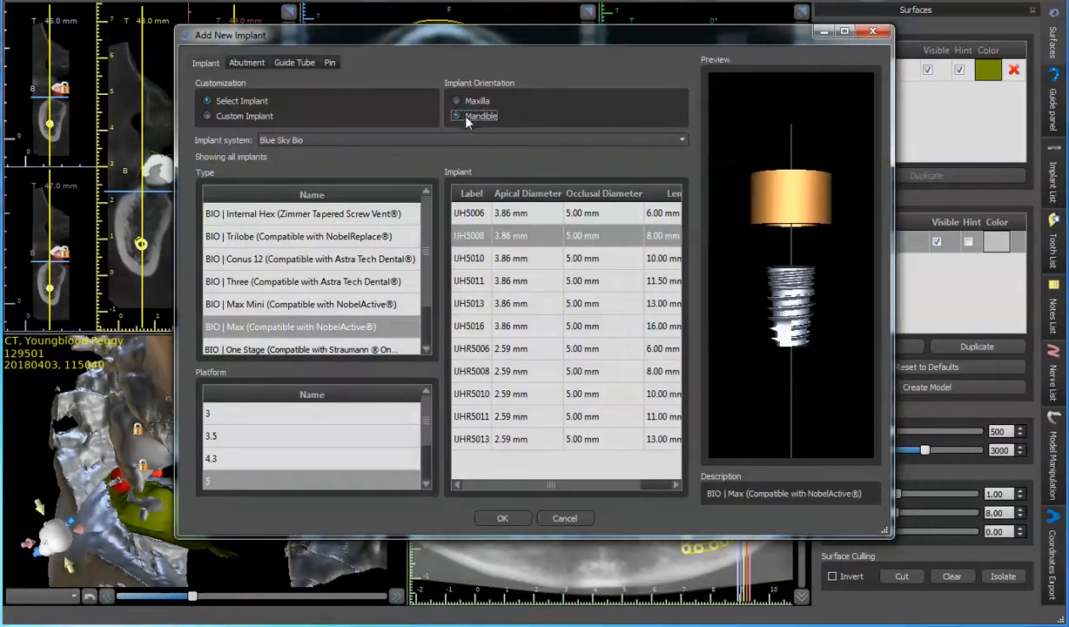
left_click(316, 432)
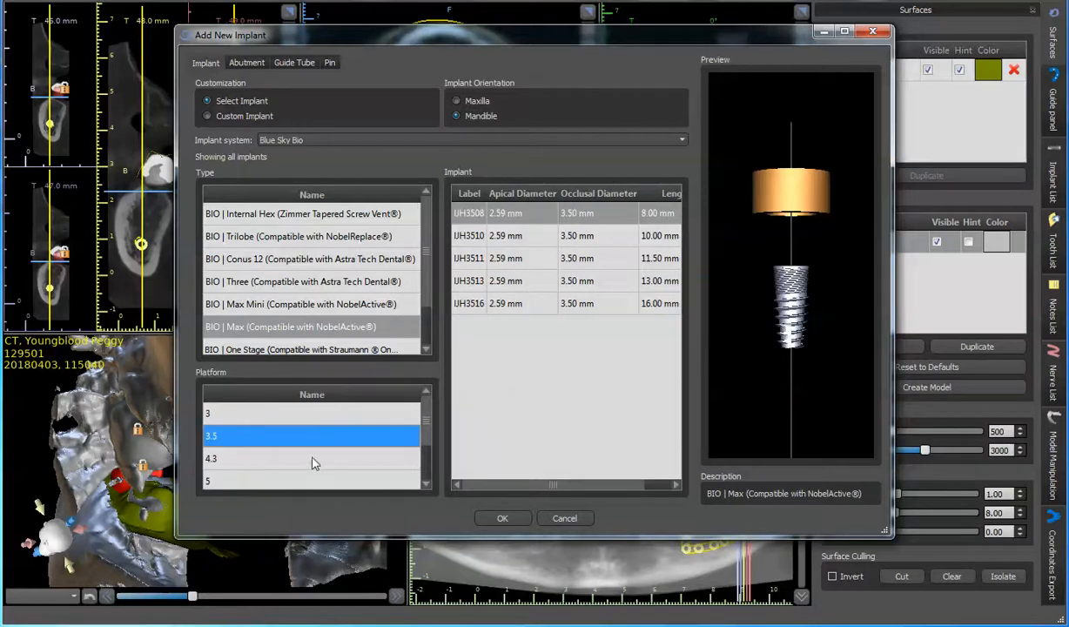
left_click(307, 479)
left_click(512, 236)
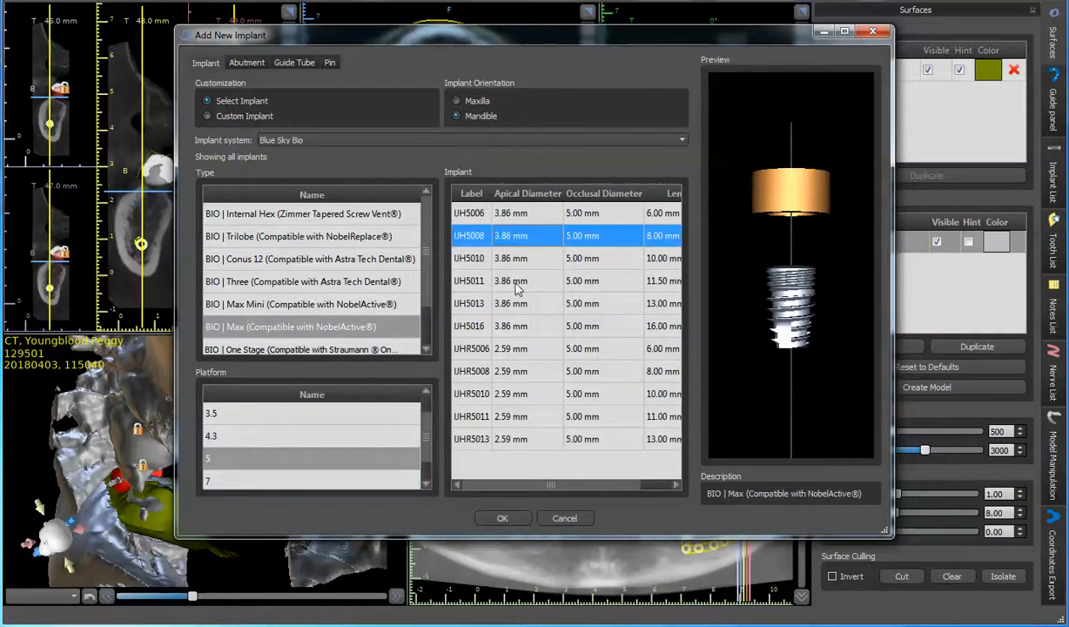
left_click(516, 519)
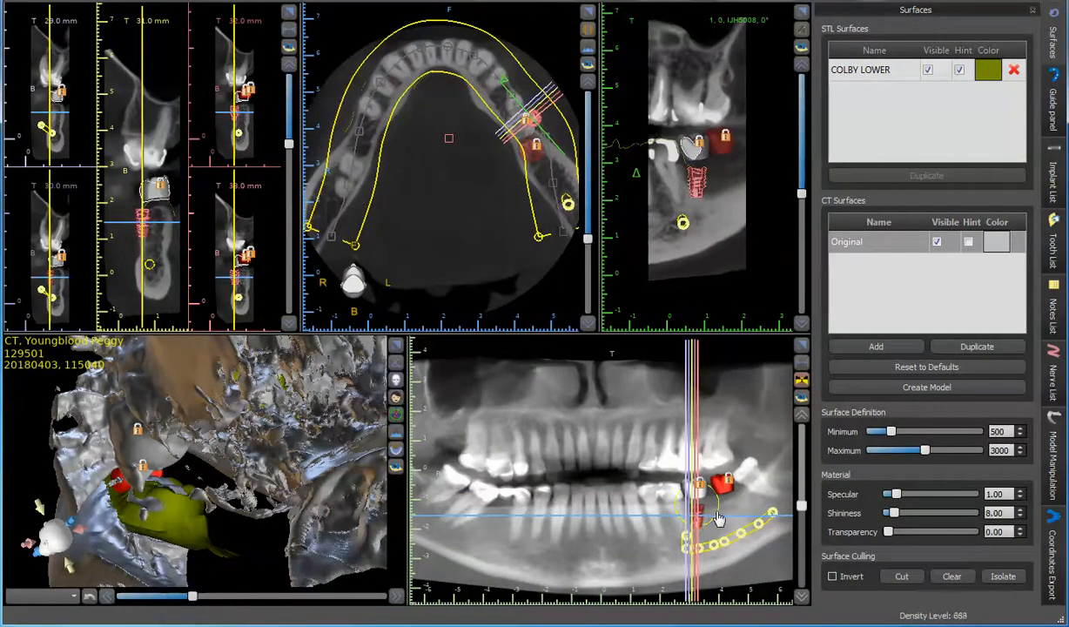
- Adjust the implant's position and tilt beneath the front molar crown in the panoramic view
left_click_drag(719, 518, 723, 515)
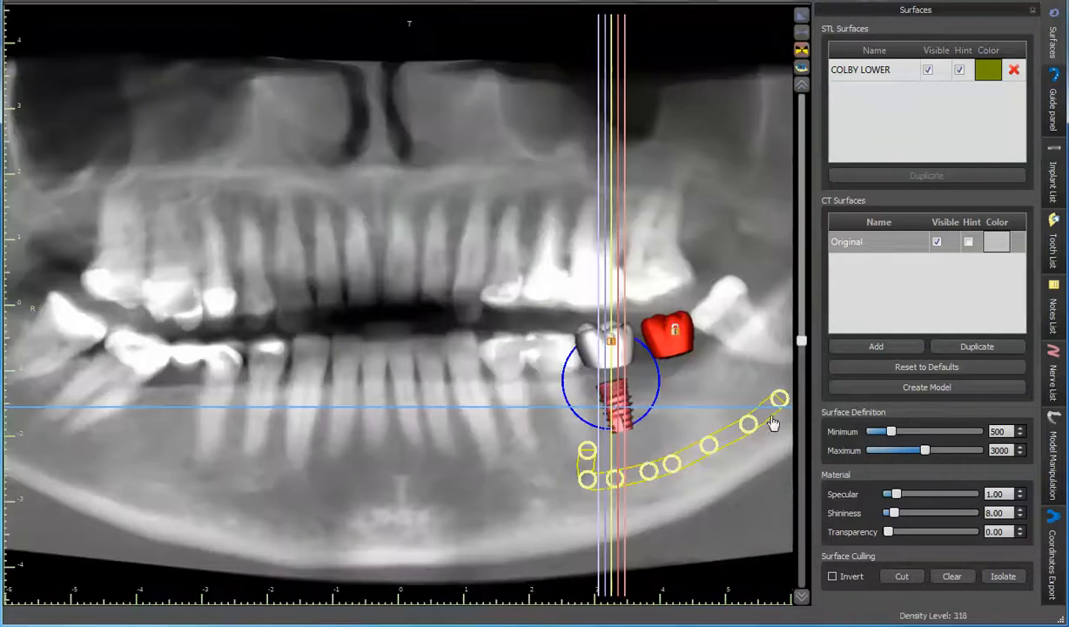
left_click(801, 346)
left_click(800, 19)
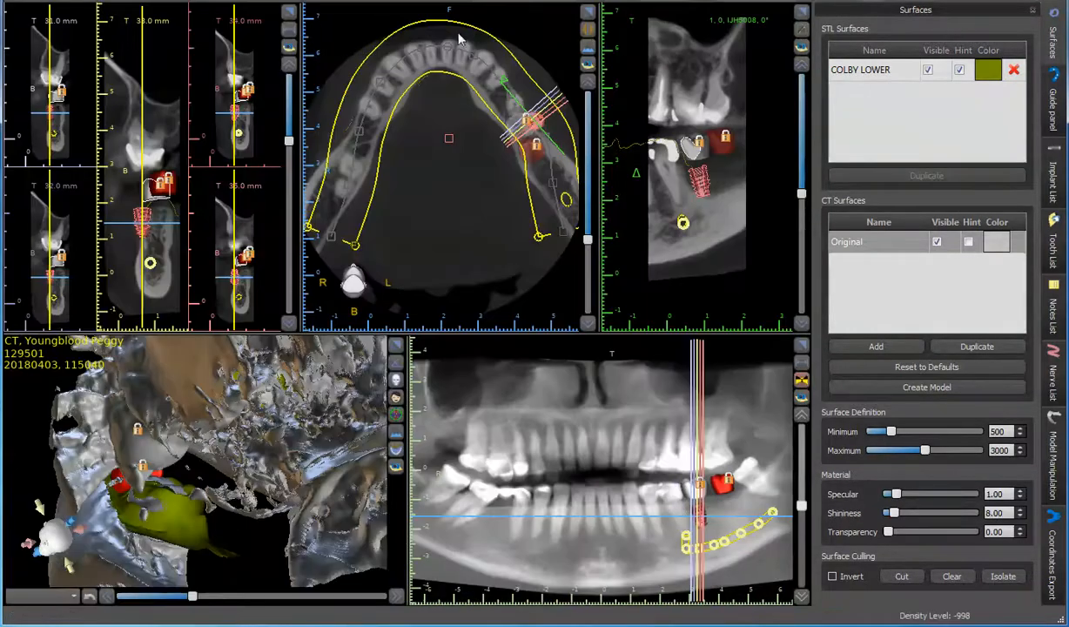
- Move the implant toward the tongue side into the ridge in the enlarged cross-section
left_click(288, 13)
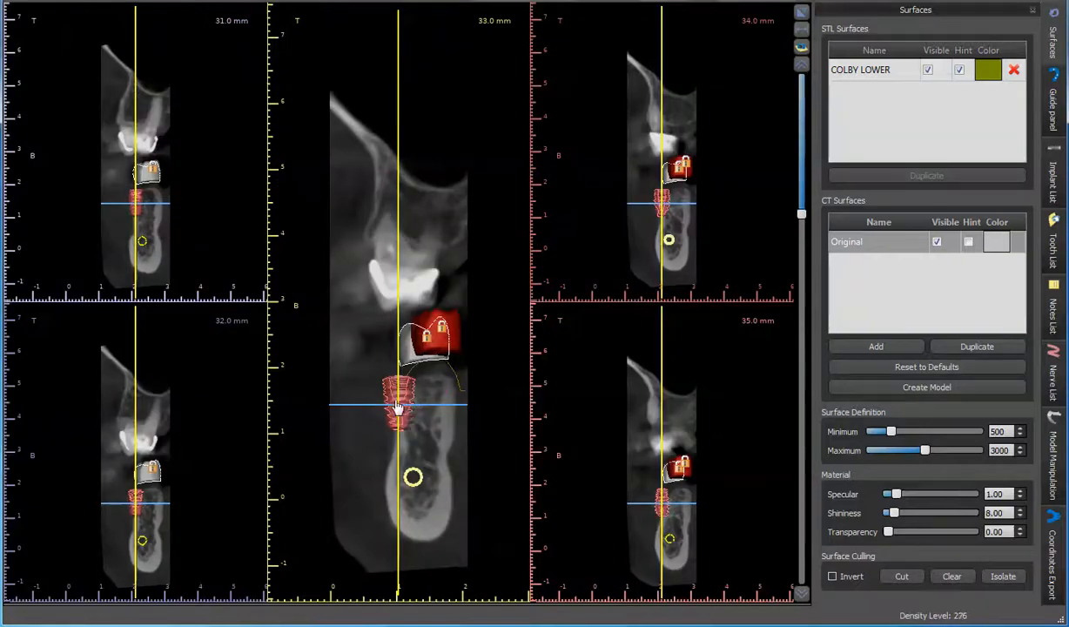
mouse_move(407, 402)
scroll(405, 397, "down", 1)
left_click_drag(405, 397, 427, 404)
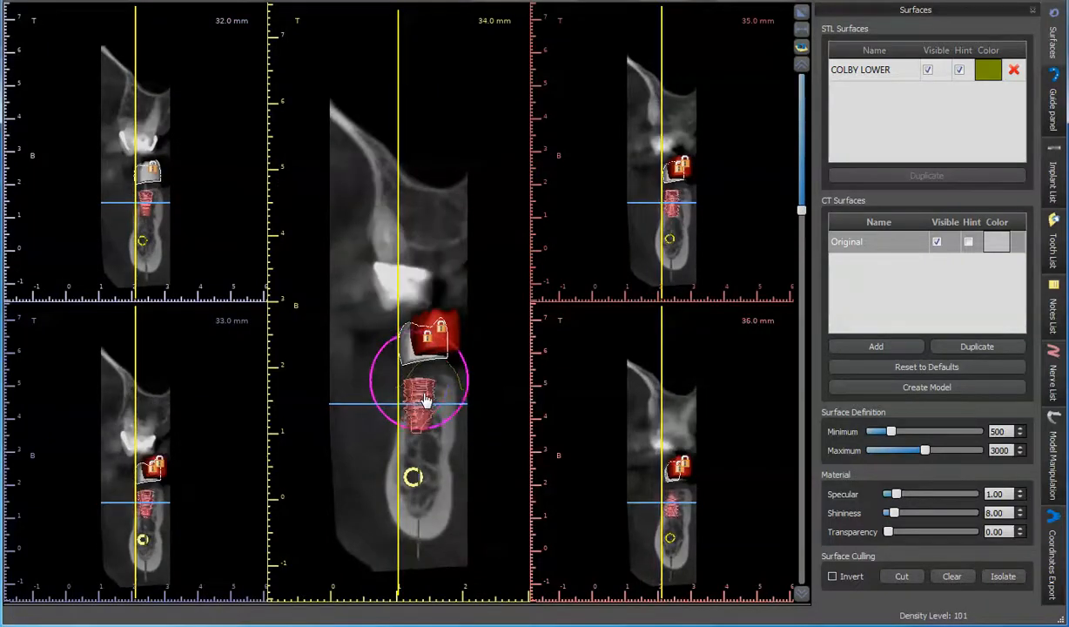
left_click(801, 12)
- Turn the enlarged slice around the implant to -75° and sink the implant slightly deeper into the bone
left_click(801, 14)
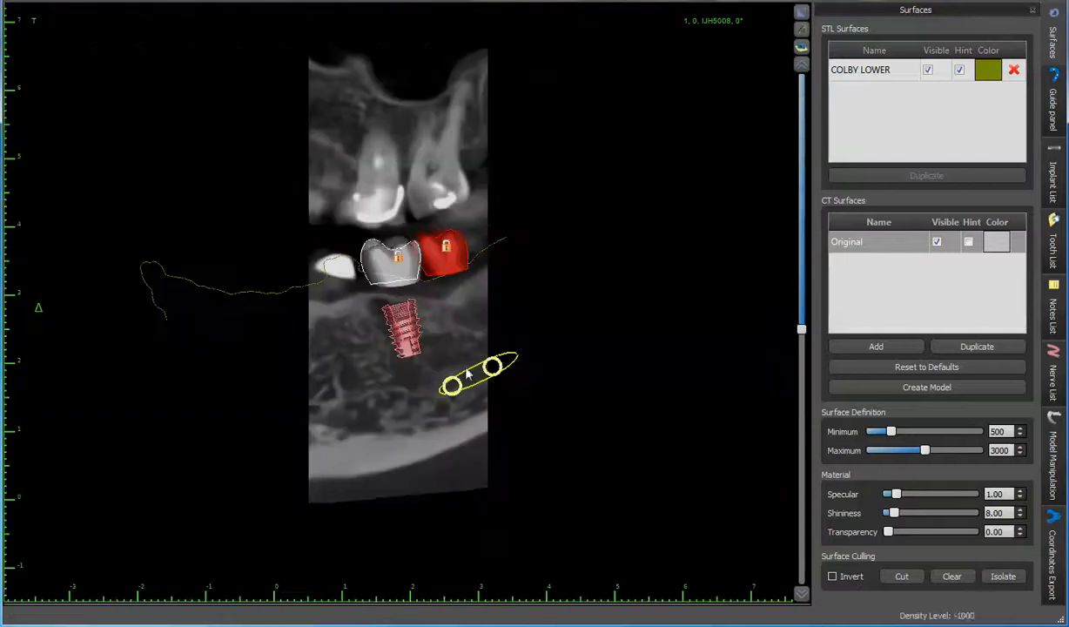
right_click_drag(583, 316, 580, 191)
scroll(581, 196, "down", 9)
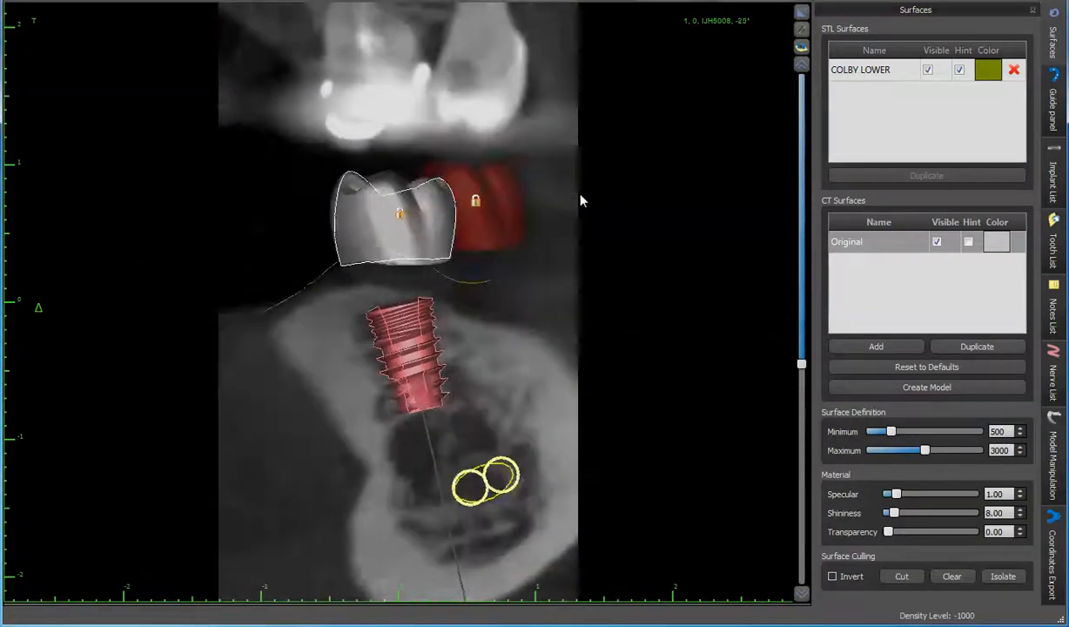
scroll(580, 200, "down", 6)
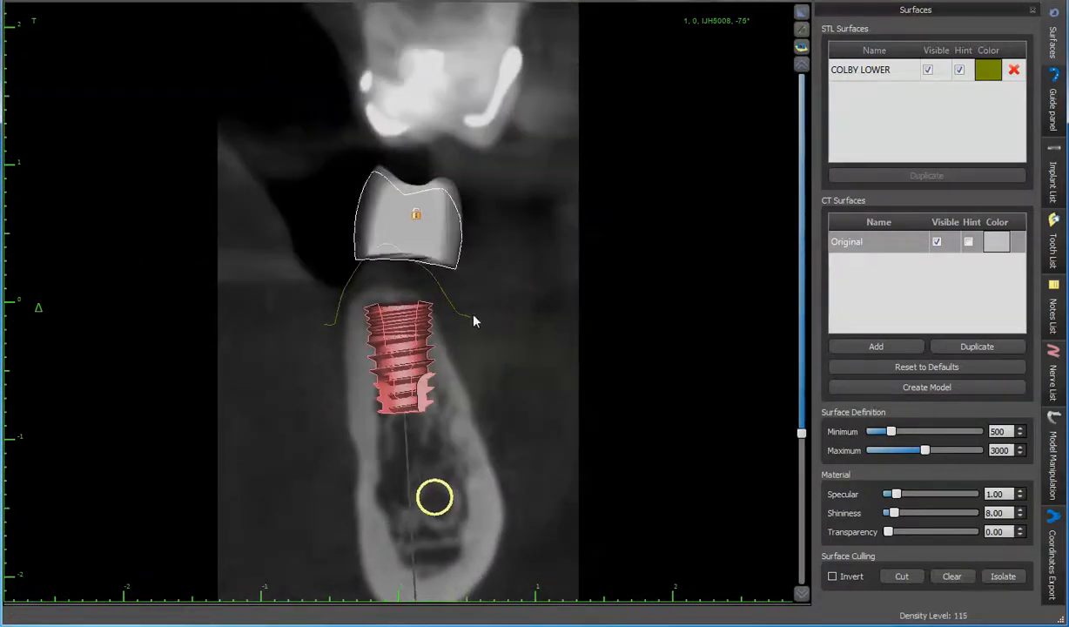
mouse_move(403, 352)
mouse_move(403, 352)
left_mouse_down()
mouse_move(407, 387)
mouse_move(401, 358)
left_mouse_up()
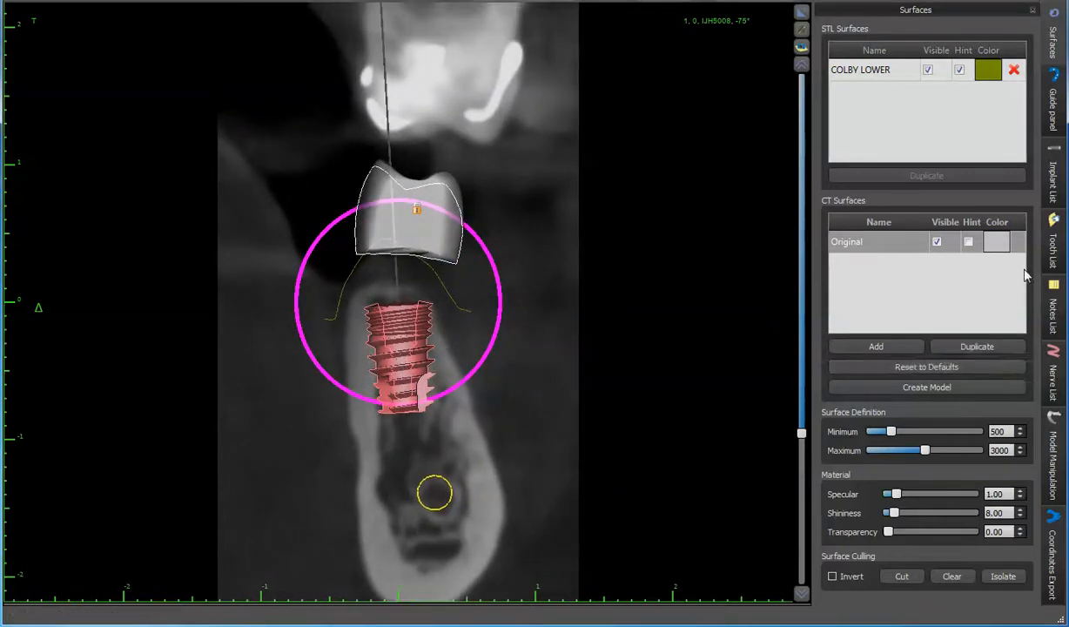
- Replace the implant with the 10 mm long IJH5010 of the same type and platform
left_click(1050, 175)
left_click(962, 339)
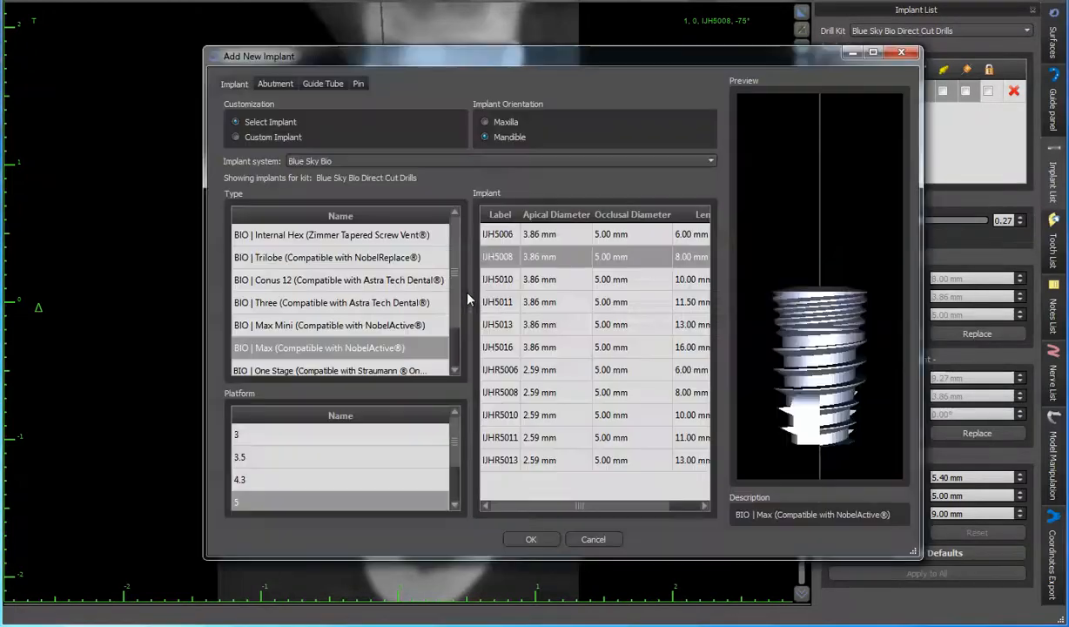
left_click(542, 281)
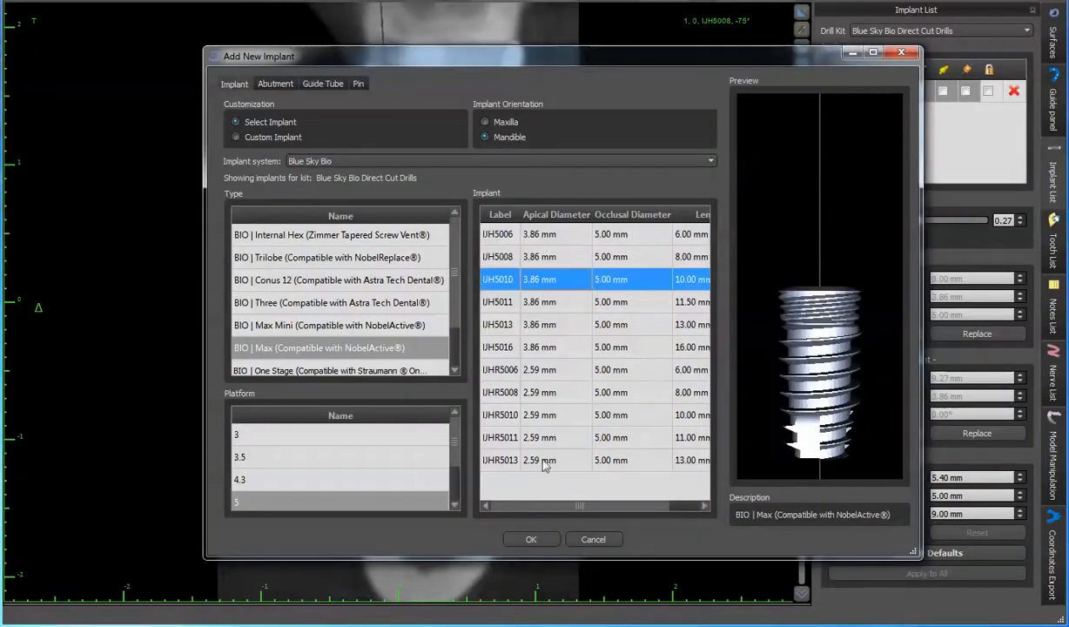
left_click(544, 538)
- Fine-tune the implant's tilt, sideways position and depth in the ridge under the front molar crown, clear of the nerve
mouse_move(412, 352)
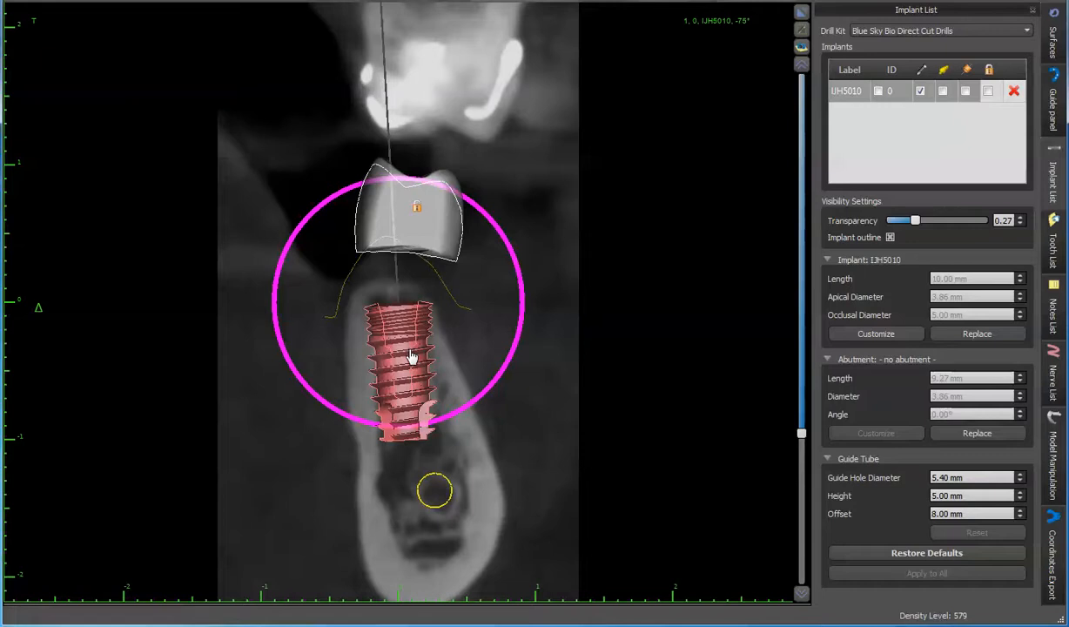
left_click_drag(411, 351, 410, 355)
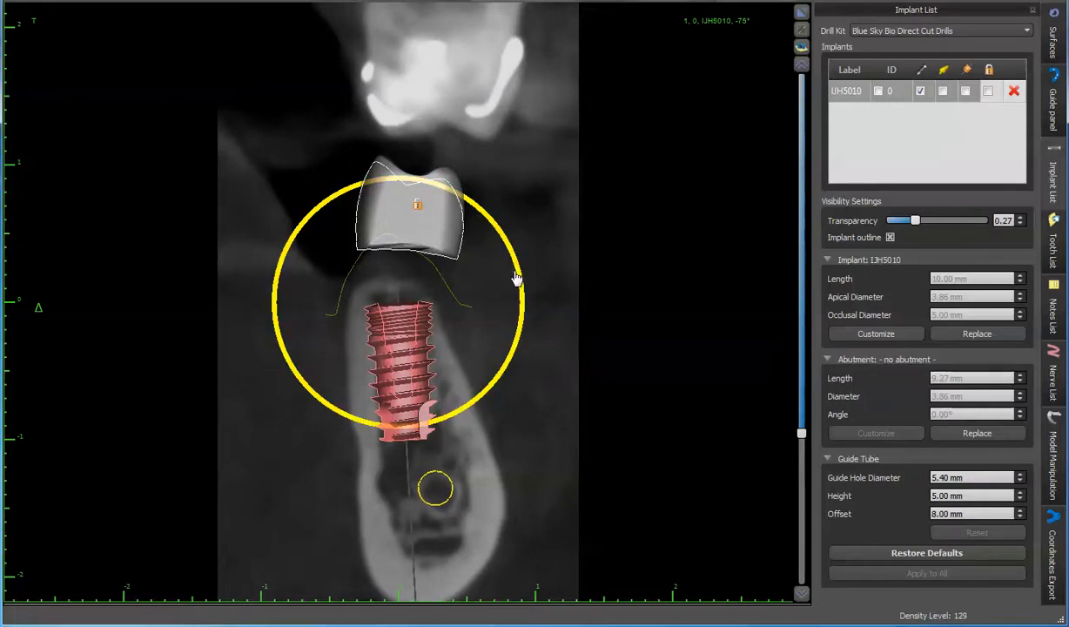
left_click_drag(514, 272, 519, 278)
left_click_drag(389, 338, 392, 337)
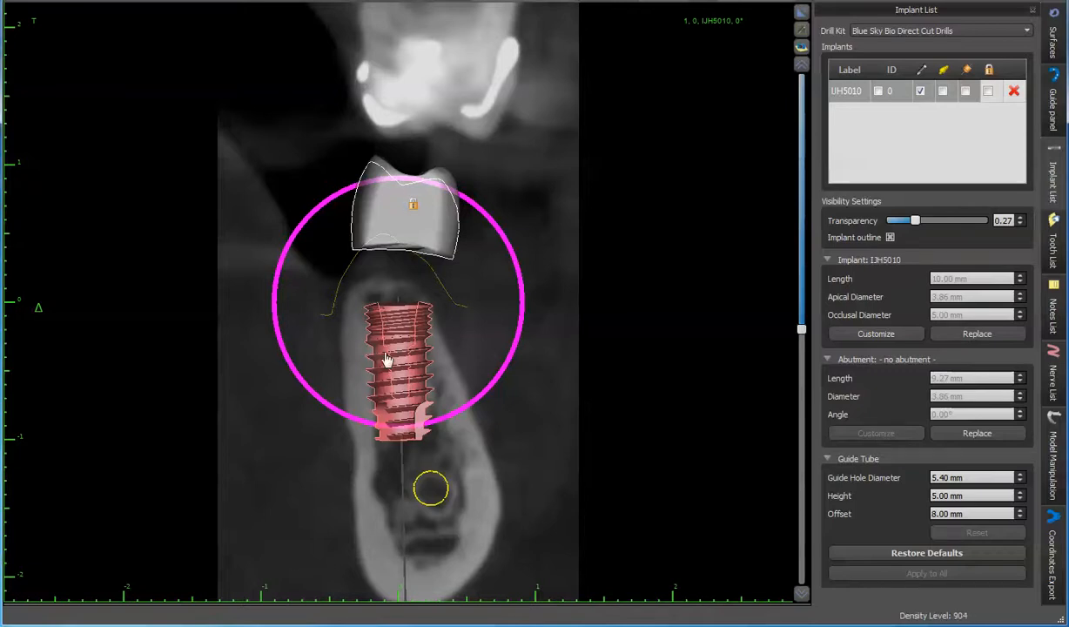
left_click_drag(385, 358, 388, 364)
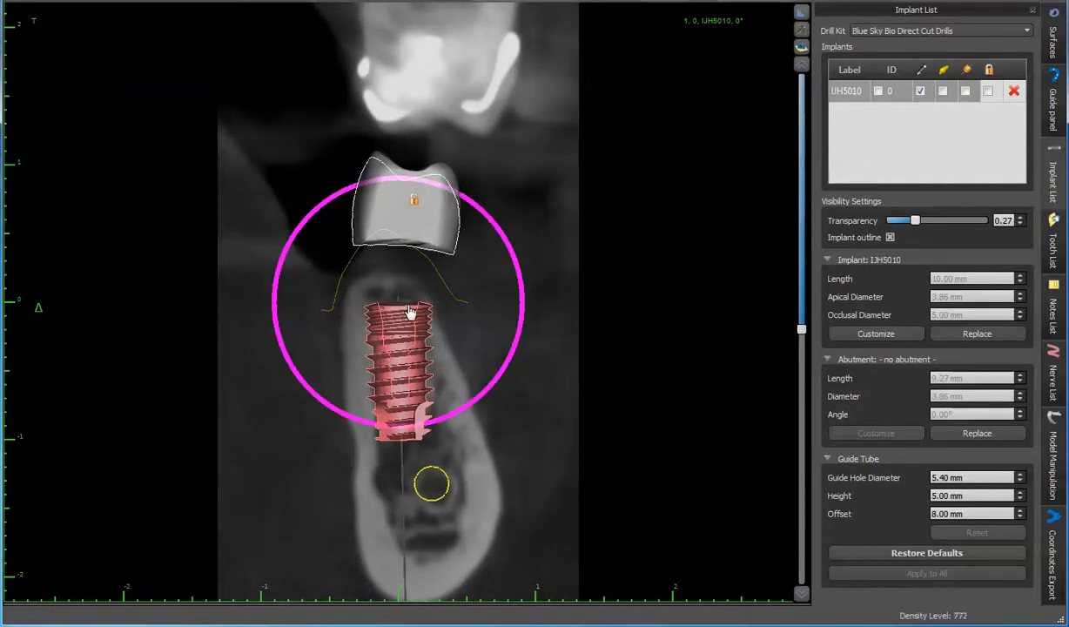
left_click_drag(413, 334, 407, 335)
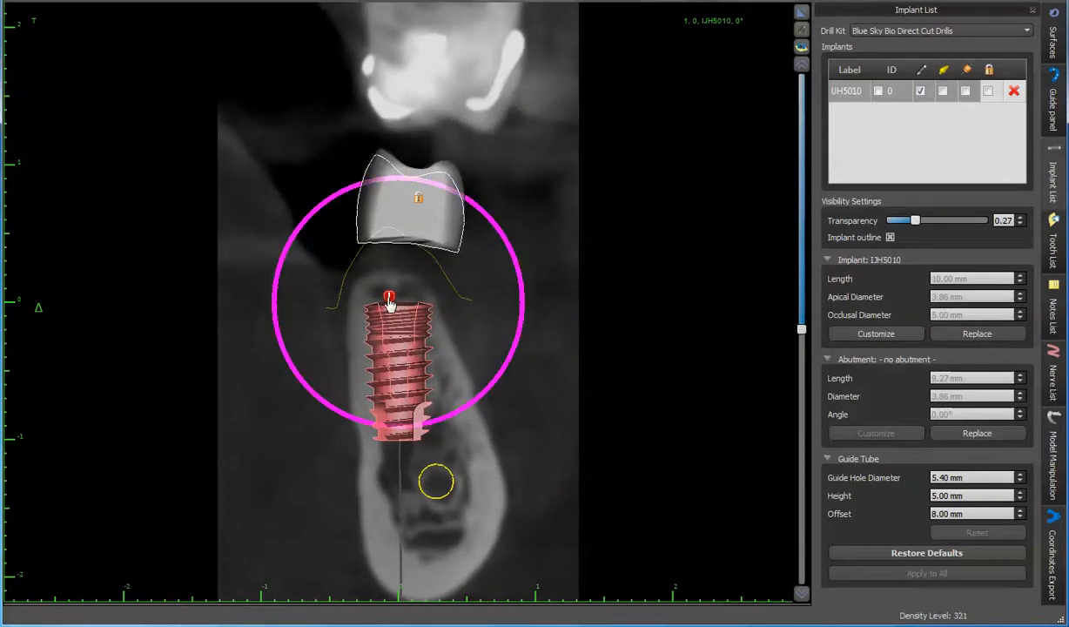
- Nudge the front implant in the enlarged cross-section, then adjust its position beneath the front molar crown in the panoramic view
left_click_drag(414, 368, 412, 362)
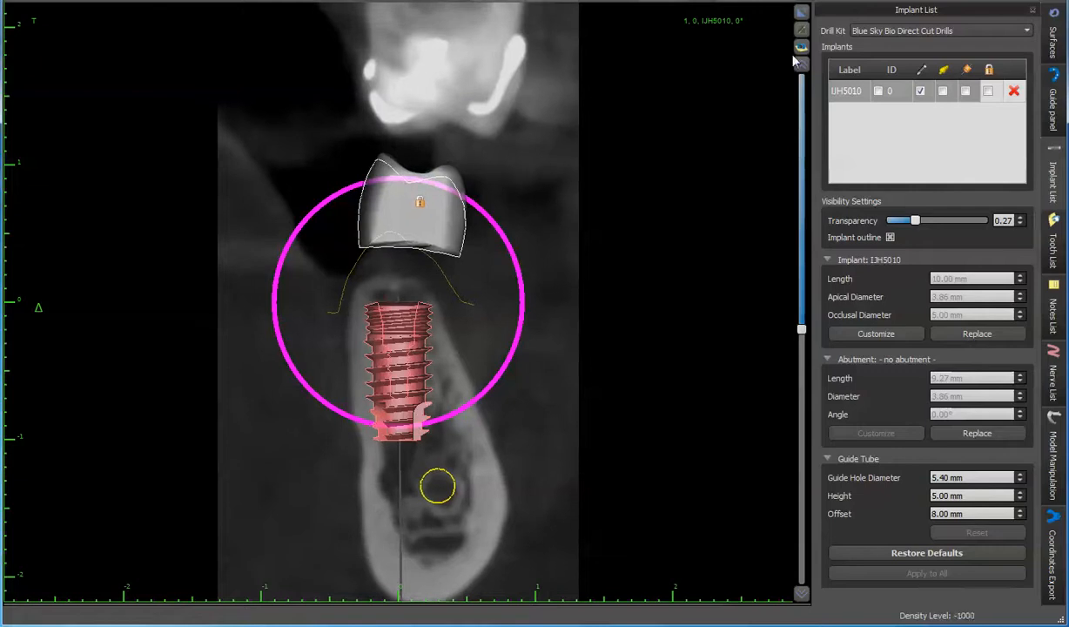
left_click(800, 11)
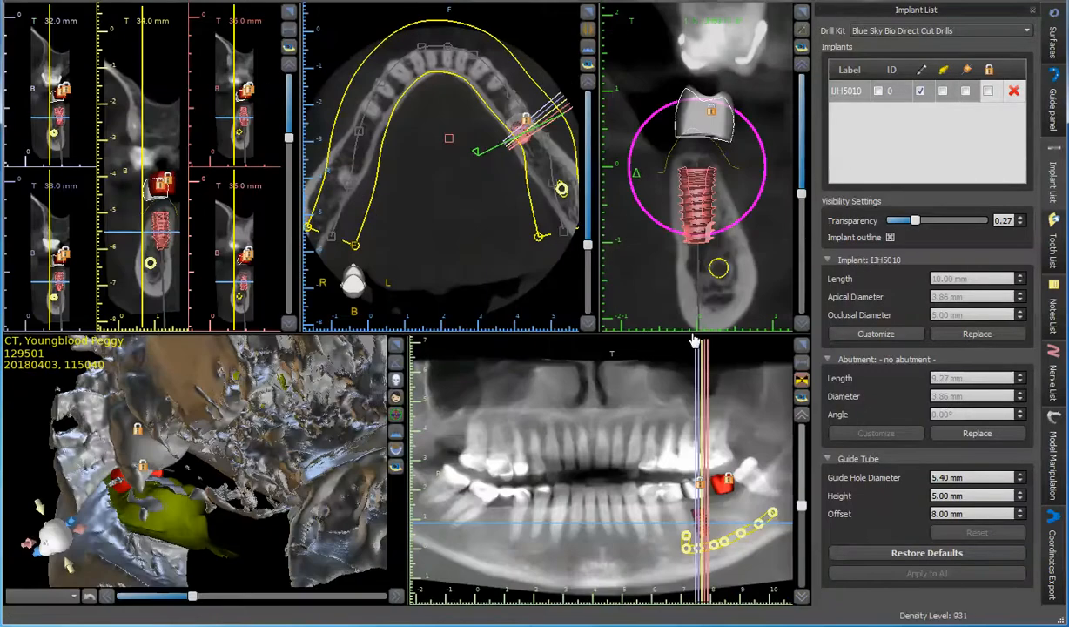
left_click(802, 344)
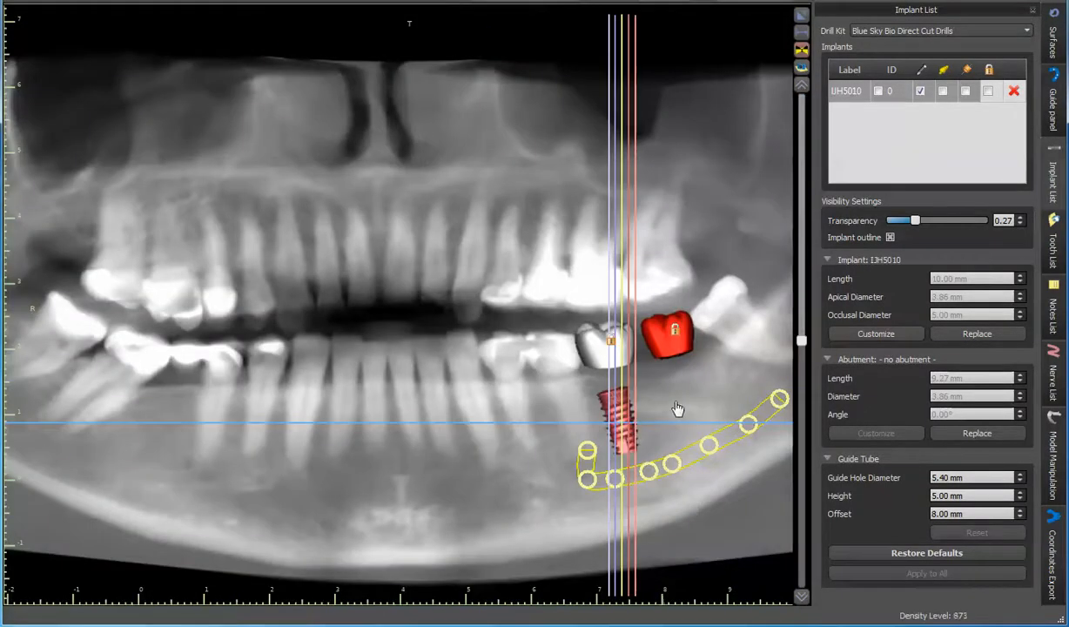
left_click_drag(626, 427, 630, 424)
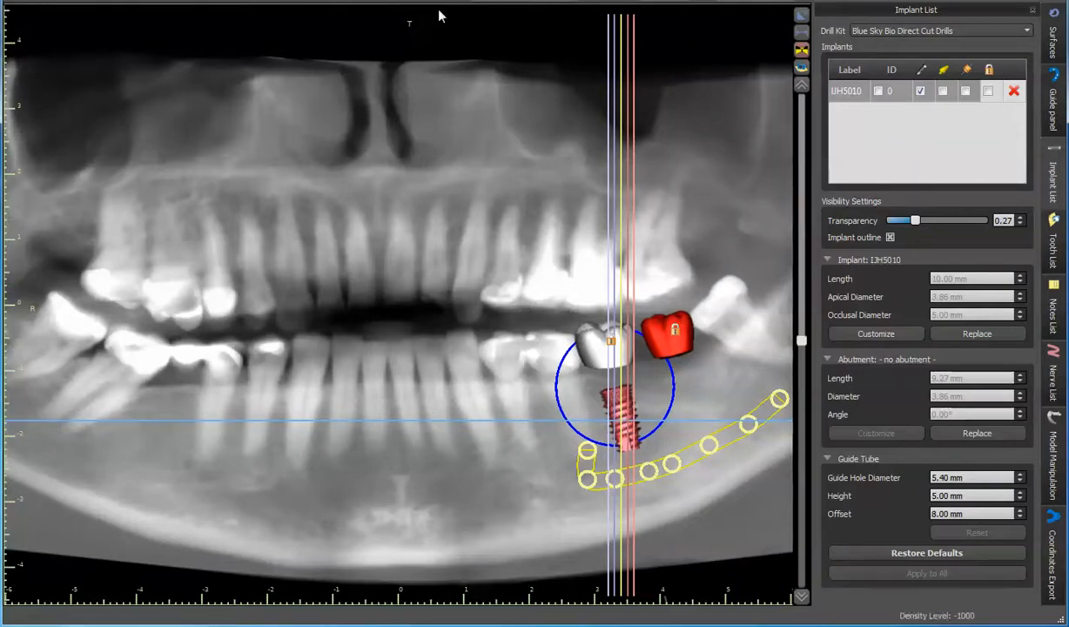
- Add a second 10 mm long IJH5010 implant below the rear molar crown, adjusting its tilt and position in the panoramic view
left_click(548, 331)
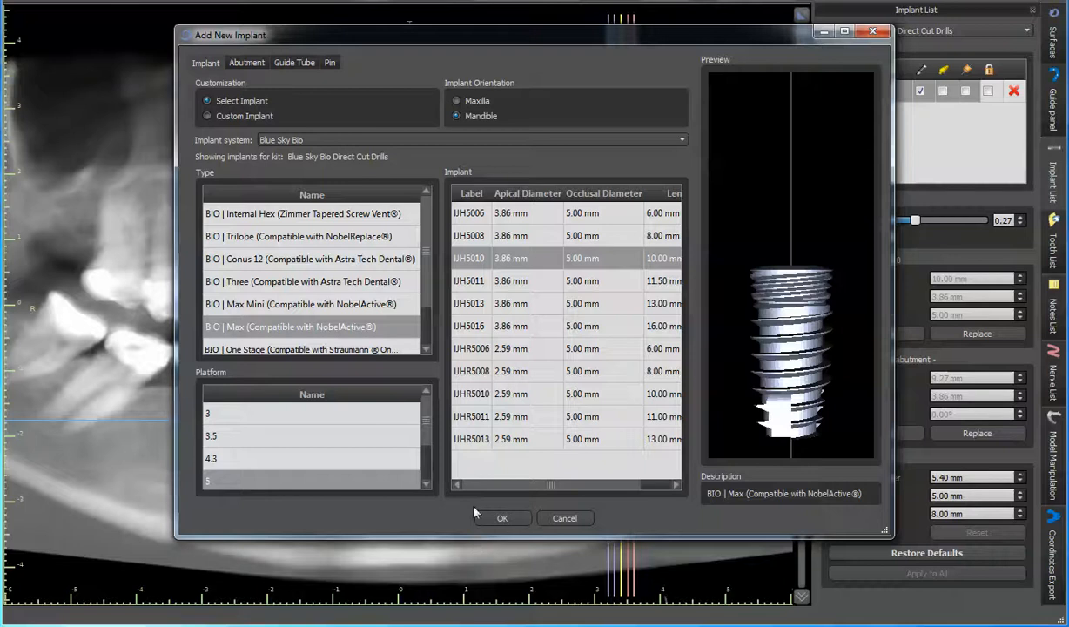
left_click(502, 518)
left_click(699, 401)
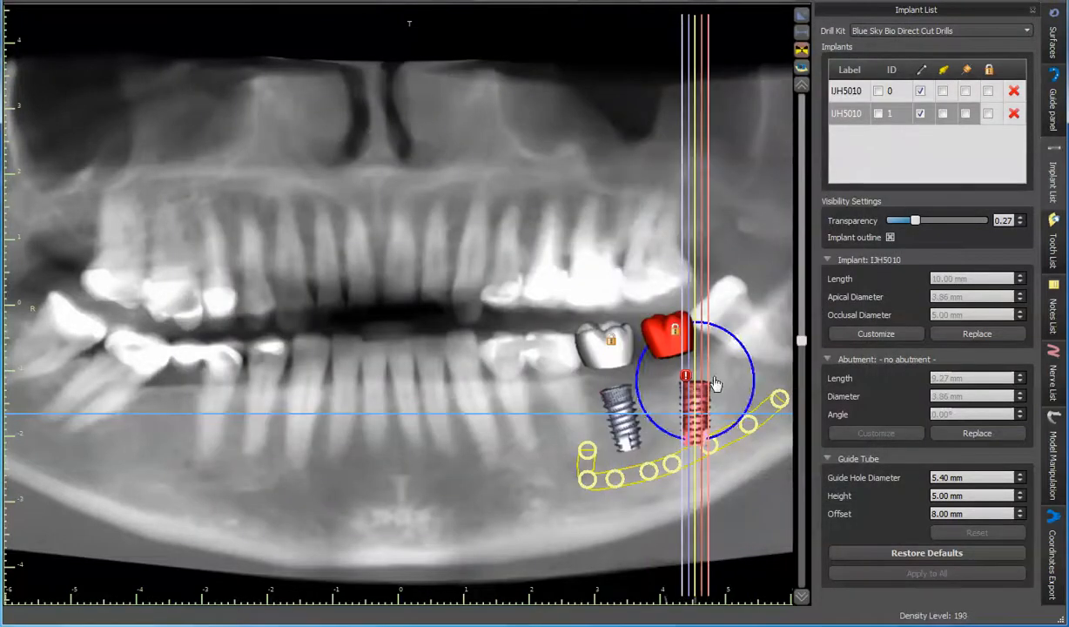
left_click_drag(744, 347, 735, 355)
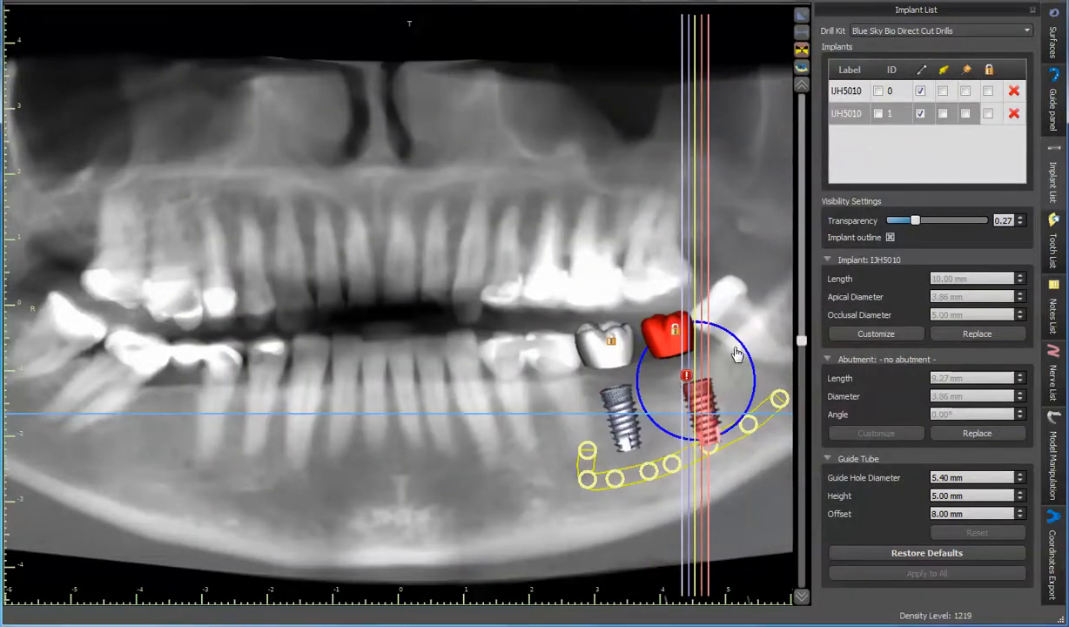
left_click_drag(708, 416, 694, 406)
- Replace the rear implant with the 8 mm long IJH5008 of the same type and platform
left_click(802, 16)
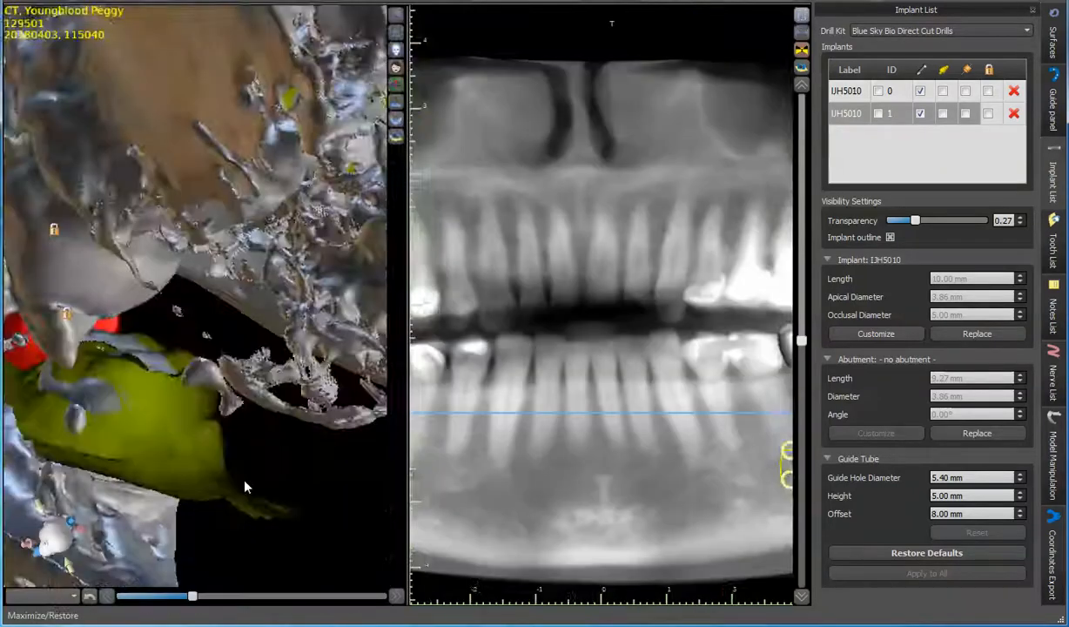
left_click(289, 11)
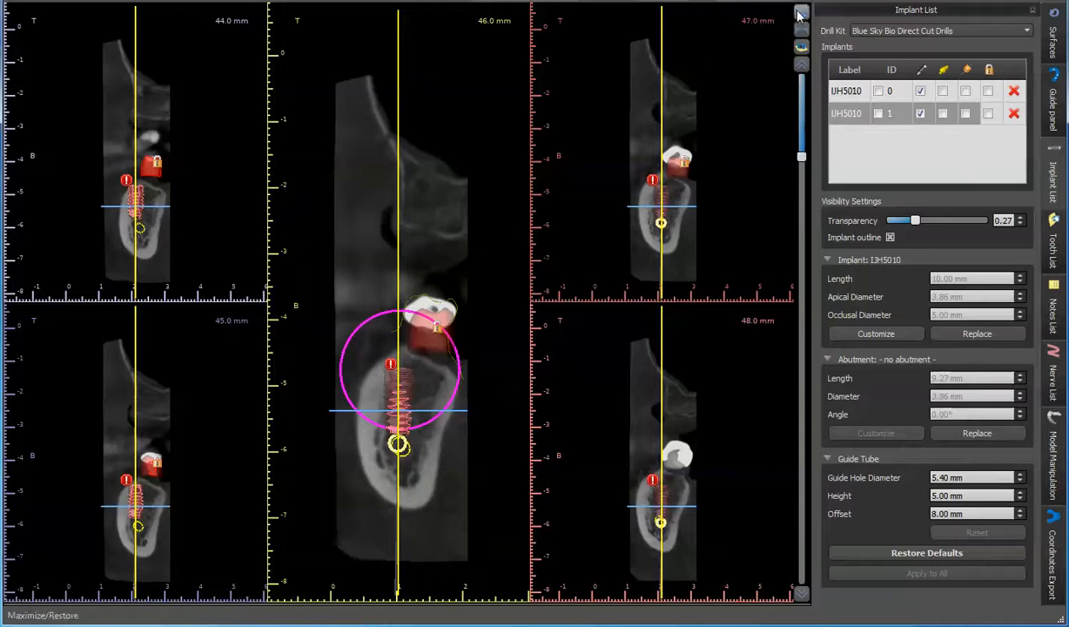
left_click(969, 336)
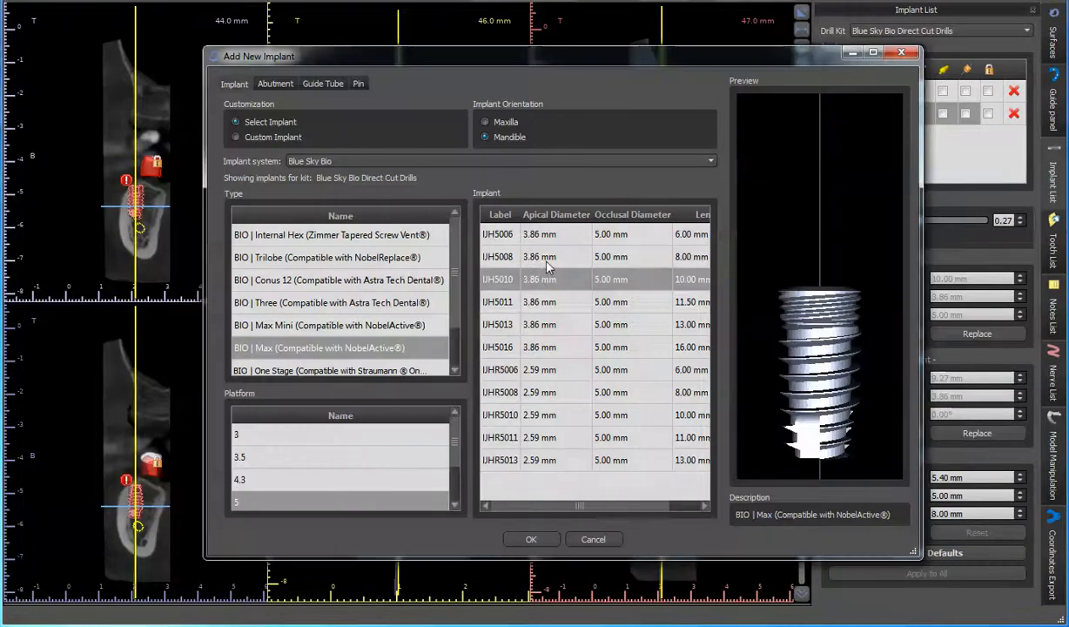
left_click(547, 260)
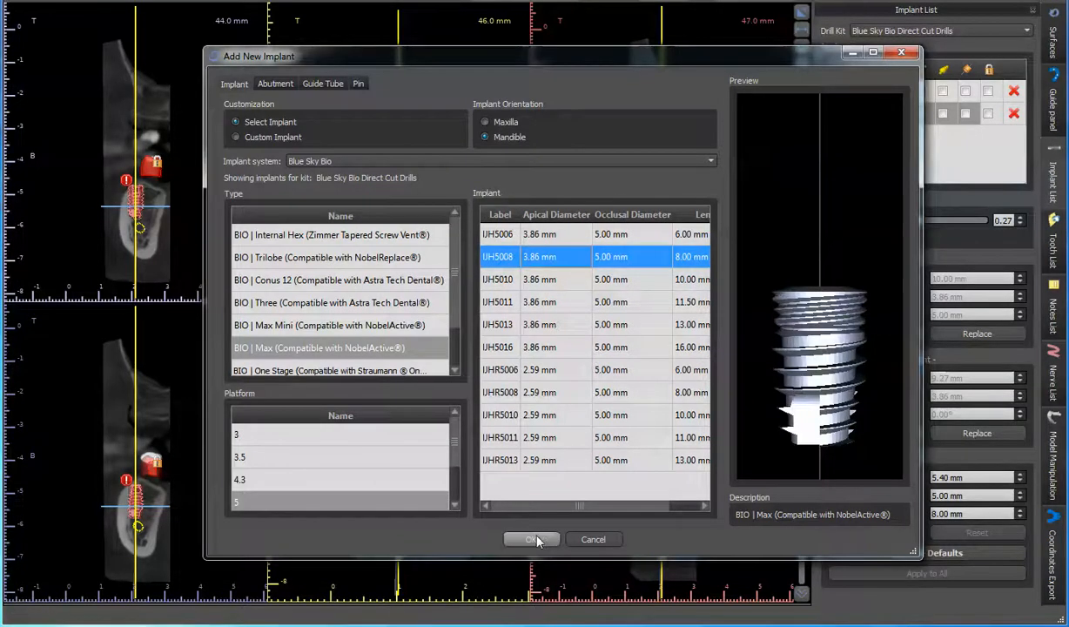
left_click(533, 540)
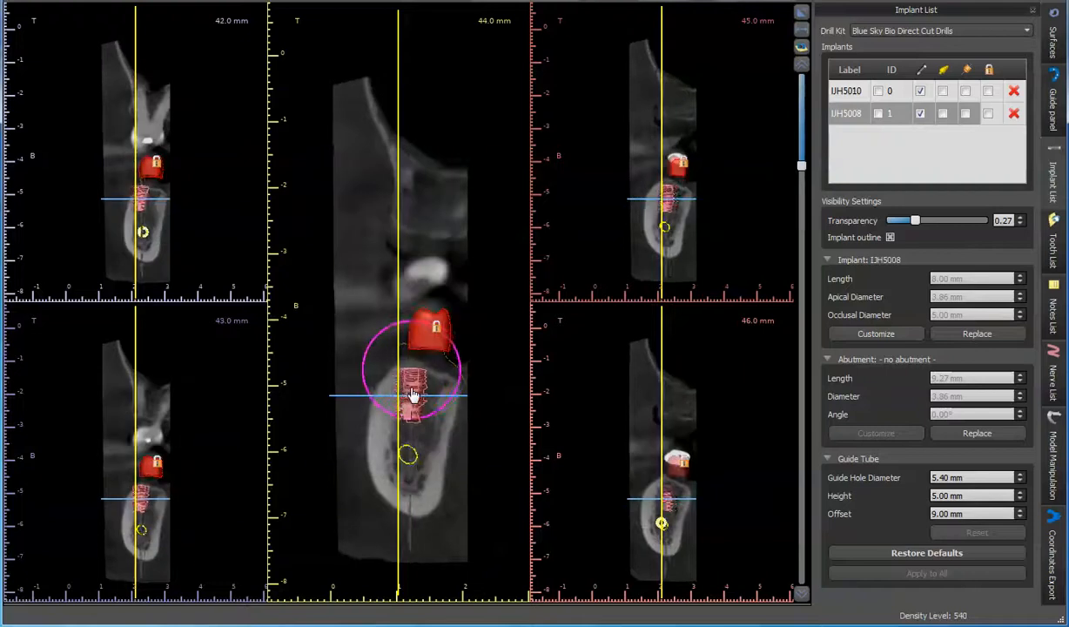
- Center the rear implant in the ridge under its crown and fine-tune its tilt and depth in the enlarged cross-section
left_click_drag(415, 396, 417, 399)
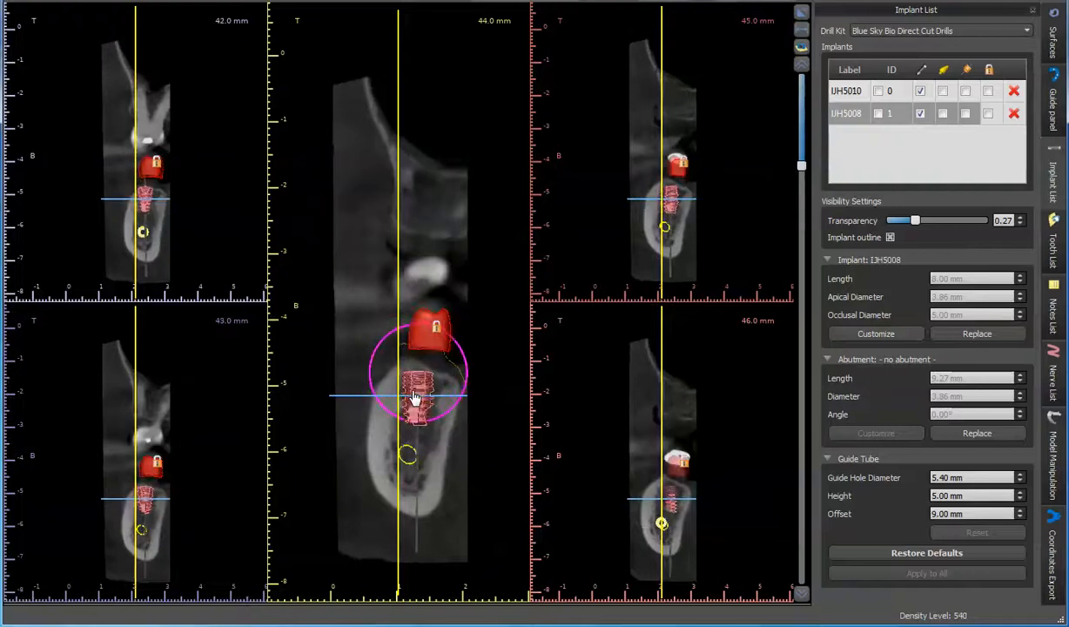
left_click(802, 16)
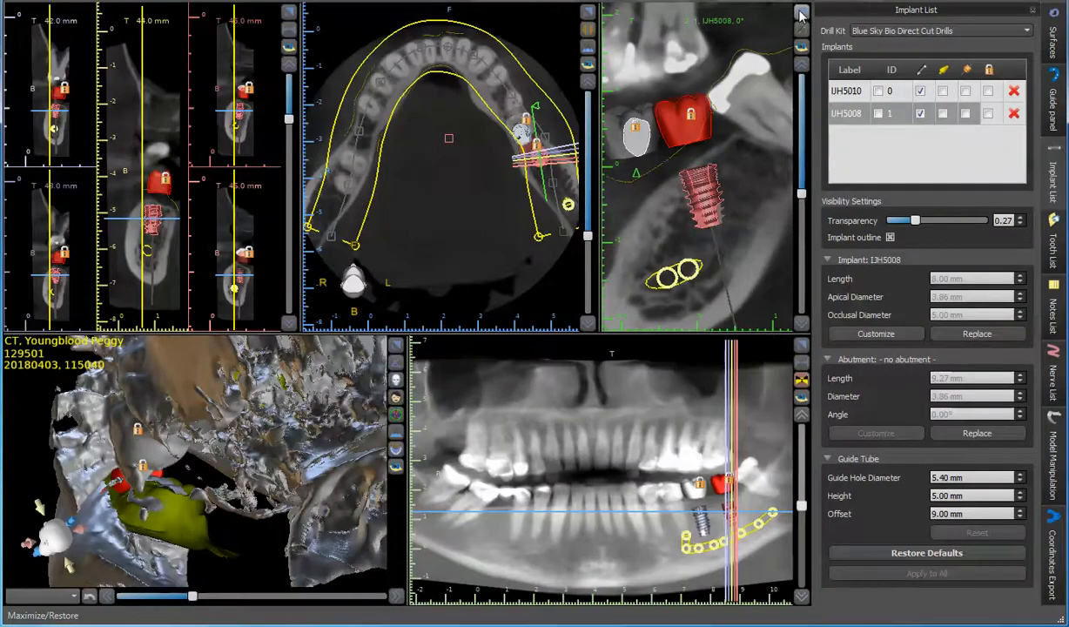
left_click(802, 14)
scroll(533, 330, "down", 10)
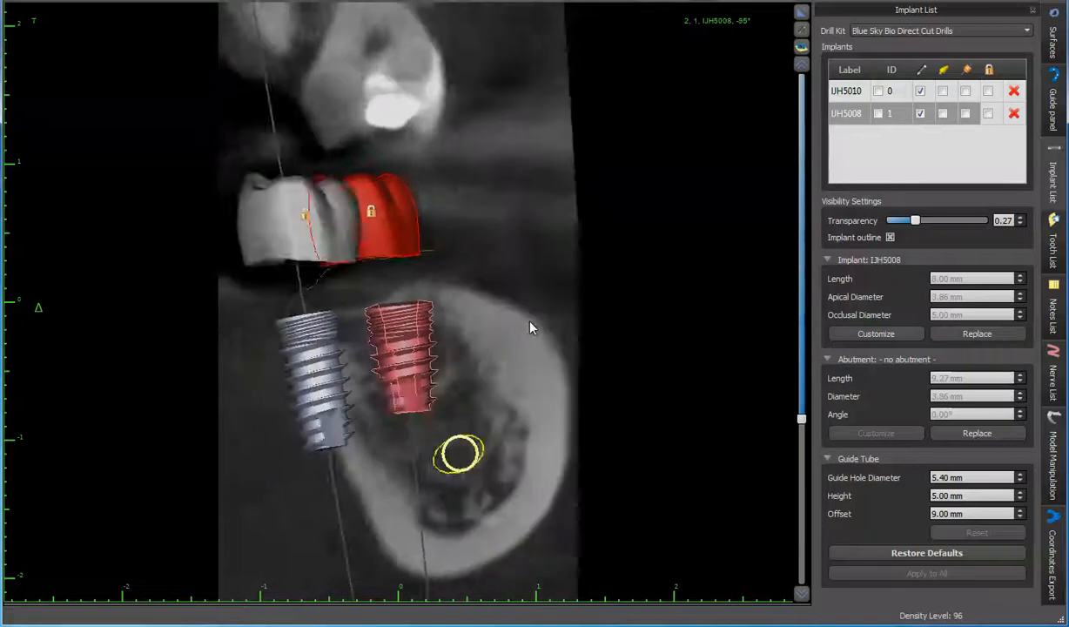
scroll(530, 323, "down", 1)
mouse_move(456, 298)
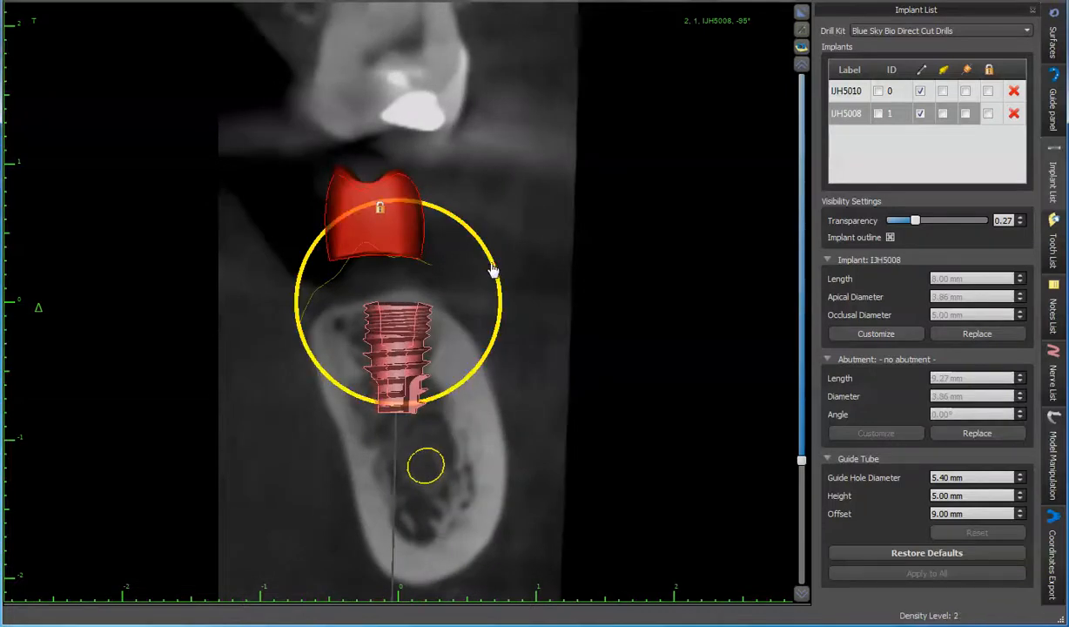
left_click_drag(491, 266, 485, 256)
mouse_move(404, 328)
left_mouse_down()
mouse_move(400, 337)
mouse_move(404, 326)
left_mouse_up()
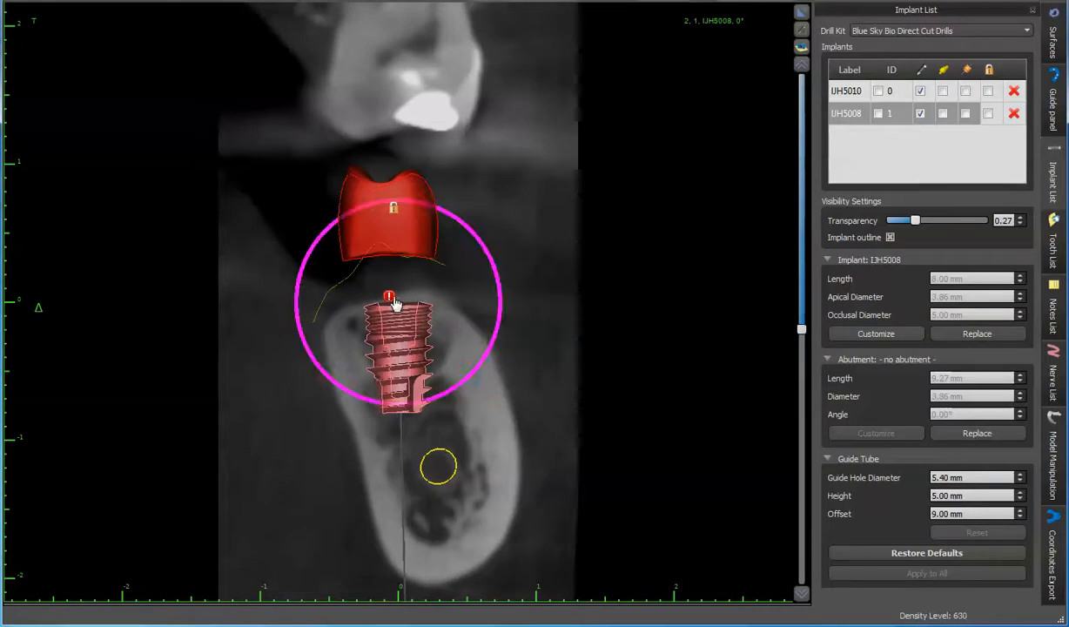
- Open the validation details of the rear implant's warning and sink the implant slightly deeper in the cross-section
left_click(390, 299)
left_click(390, 298)
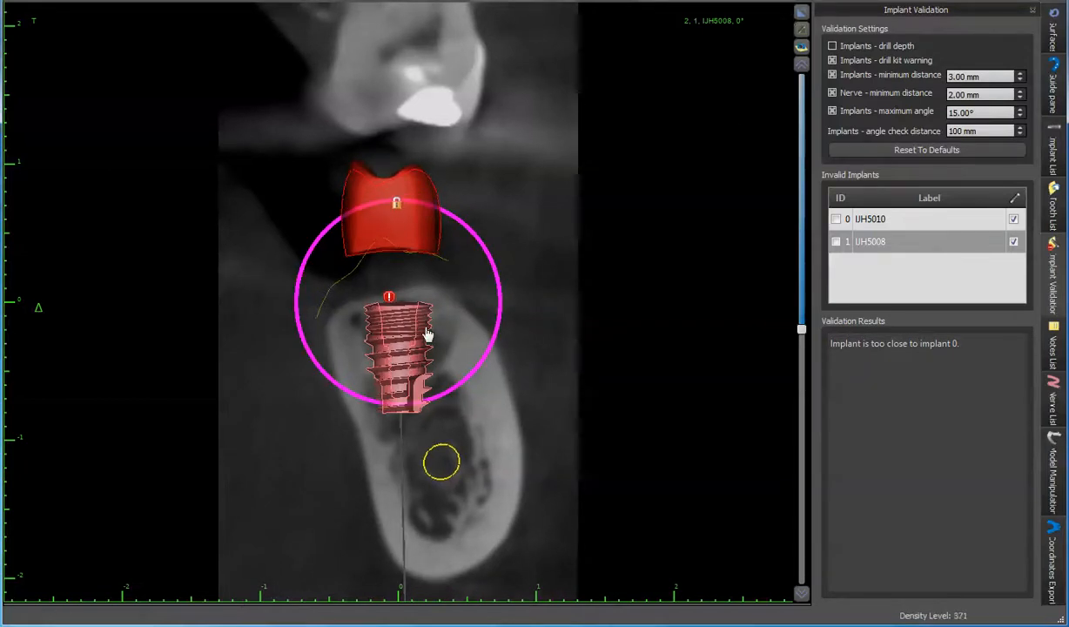
left_click_drag(413, 342, 418, 348)
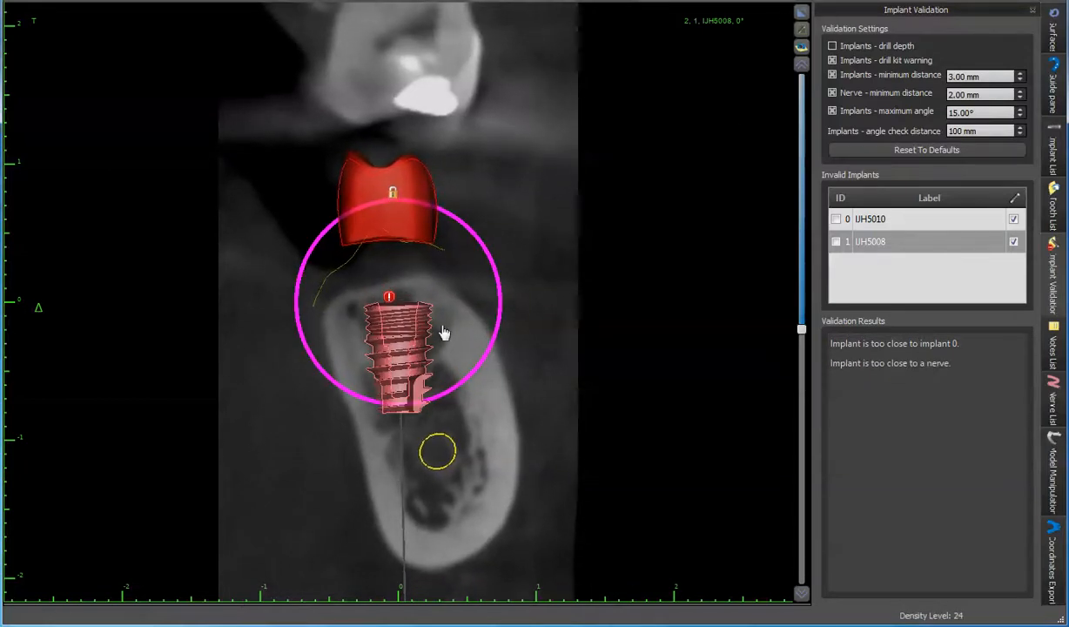
- Raise the rear implant and shift it slightly backward in the enlarged panoramic view, away from the front implant and the nerve
left_click(801, 12)
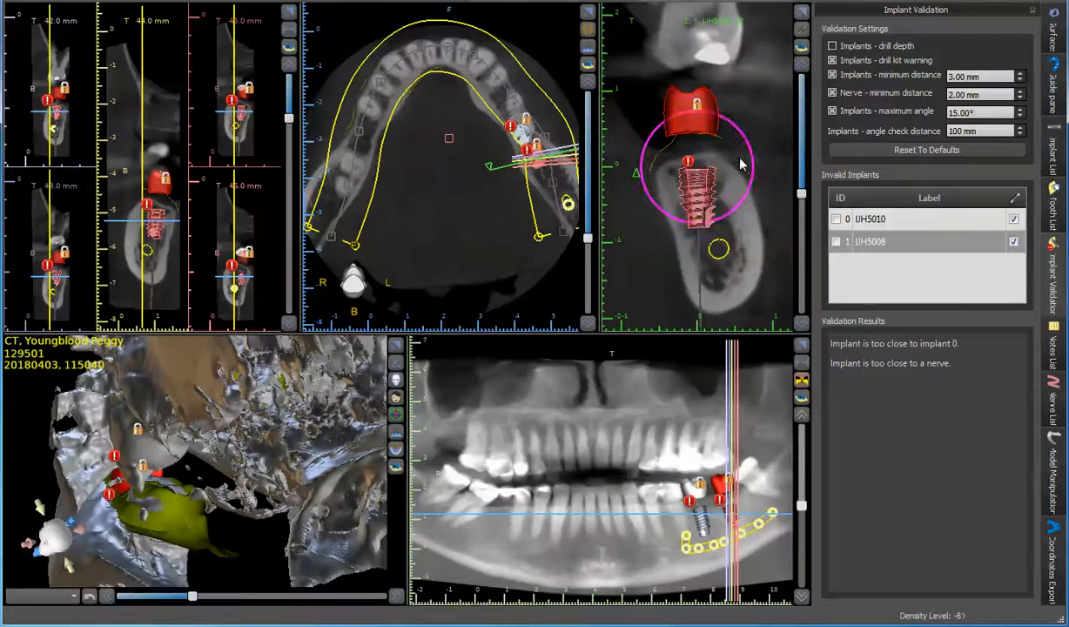
left_click(801, 349)
right_click_drag(771, 493, 773, 468)
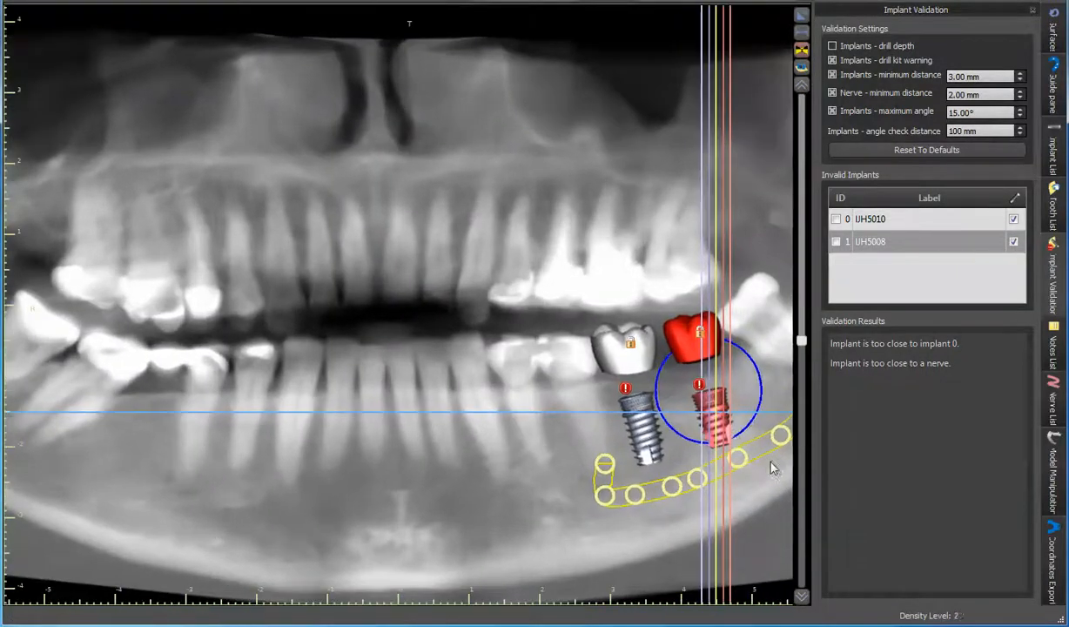
left_click_drag(702, 391, 720, 410)
left_click(701, 383)
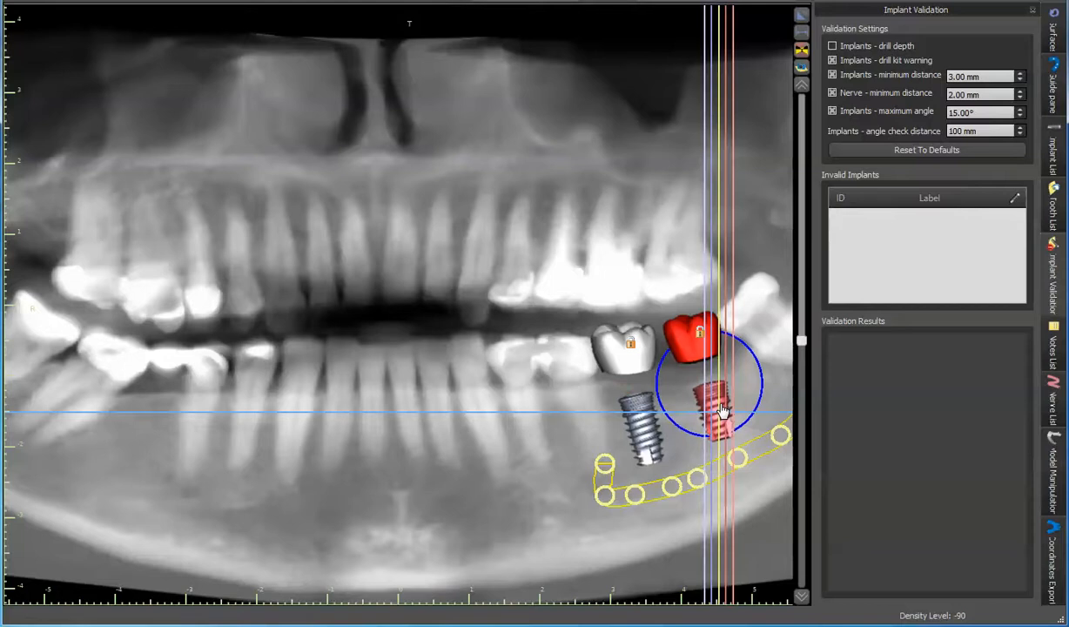
- Examine the spacing and alignment of both implants in the panoramic view and in the slices turned around the rear implant
left_click(802, 67)
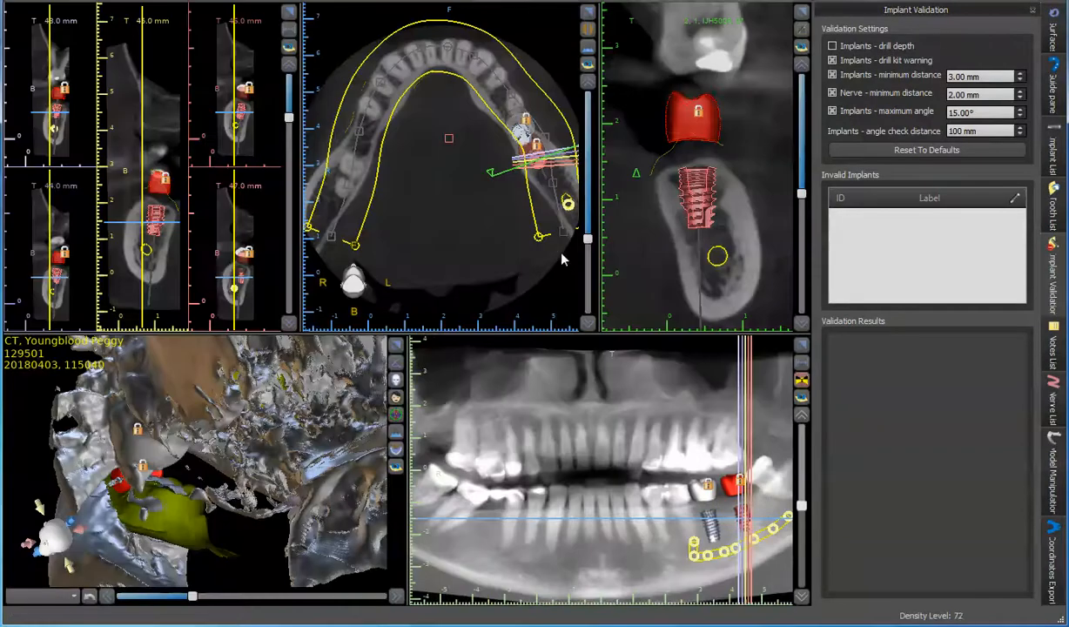
left_click(800, 361)
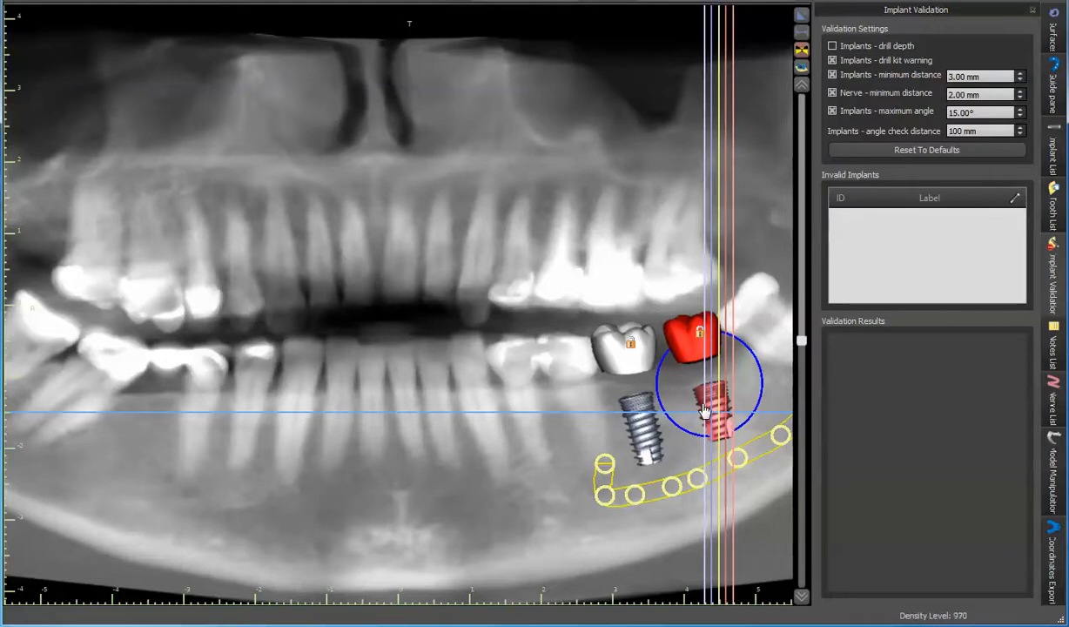
left_click(800, 15)
scroll(763, 139, "down", 15)
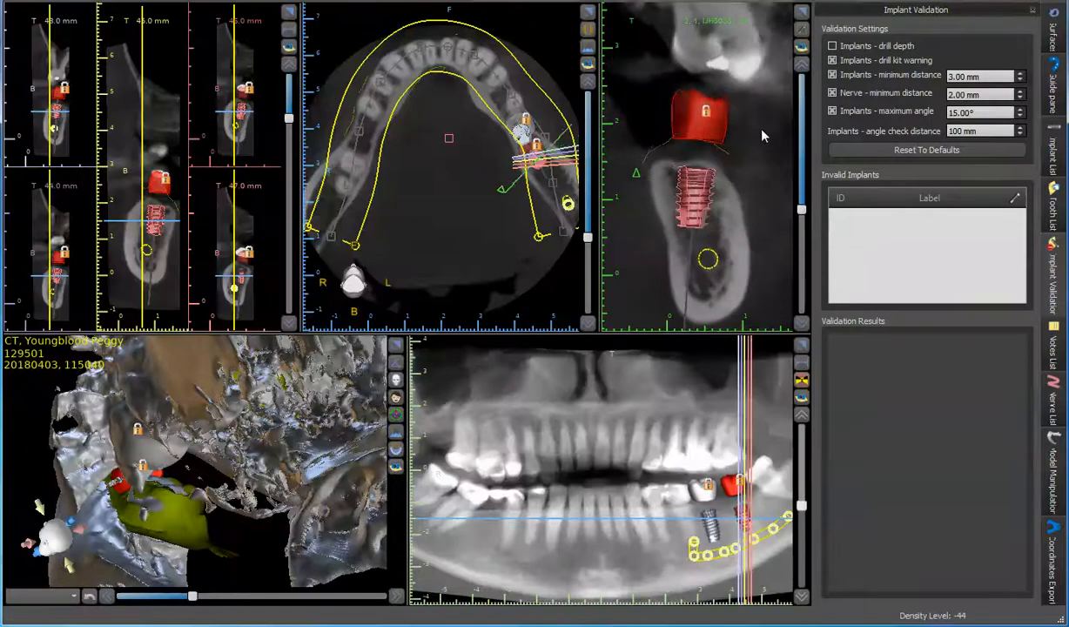
scroll(751, 113, "down", 3)
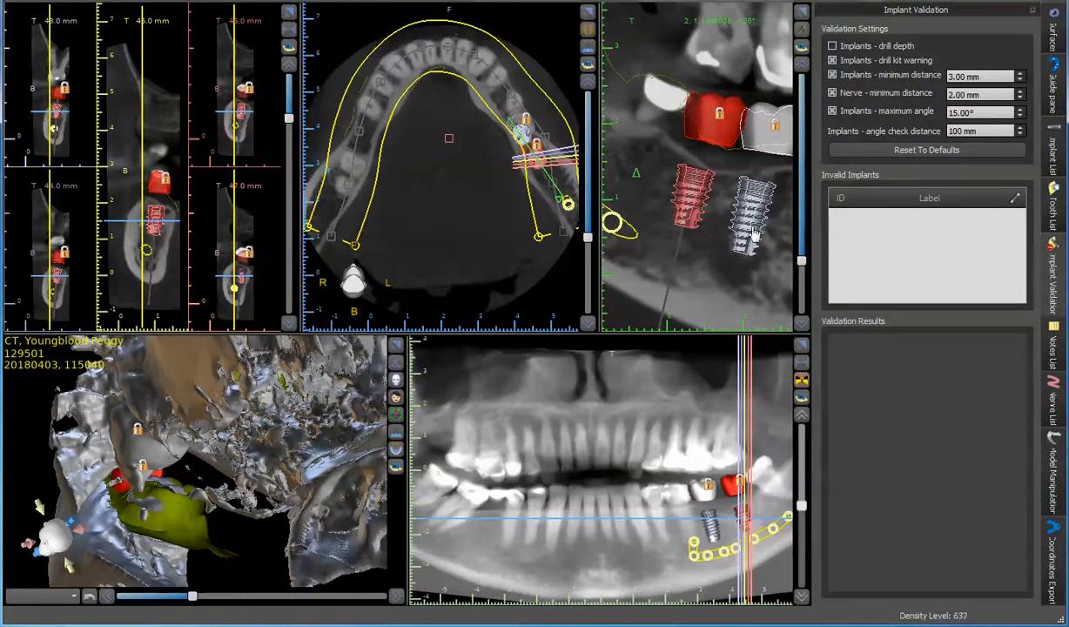
left_click(802, 351)
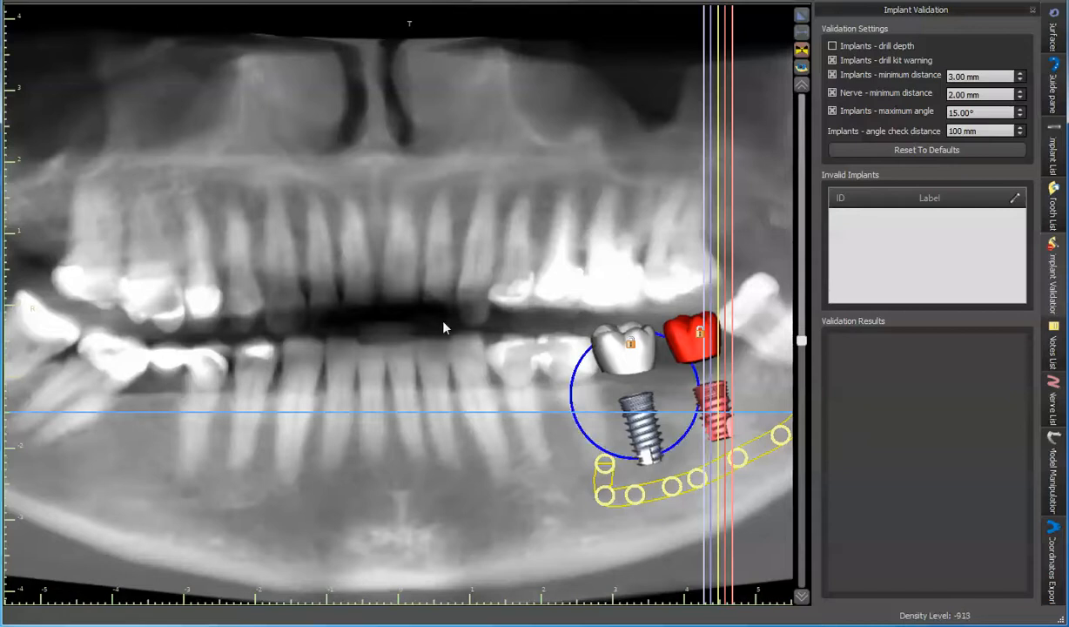
left_click(802, 15)
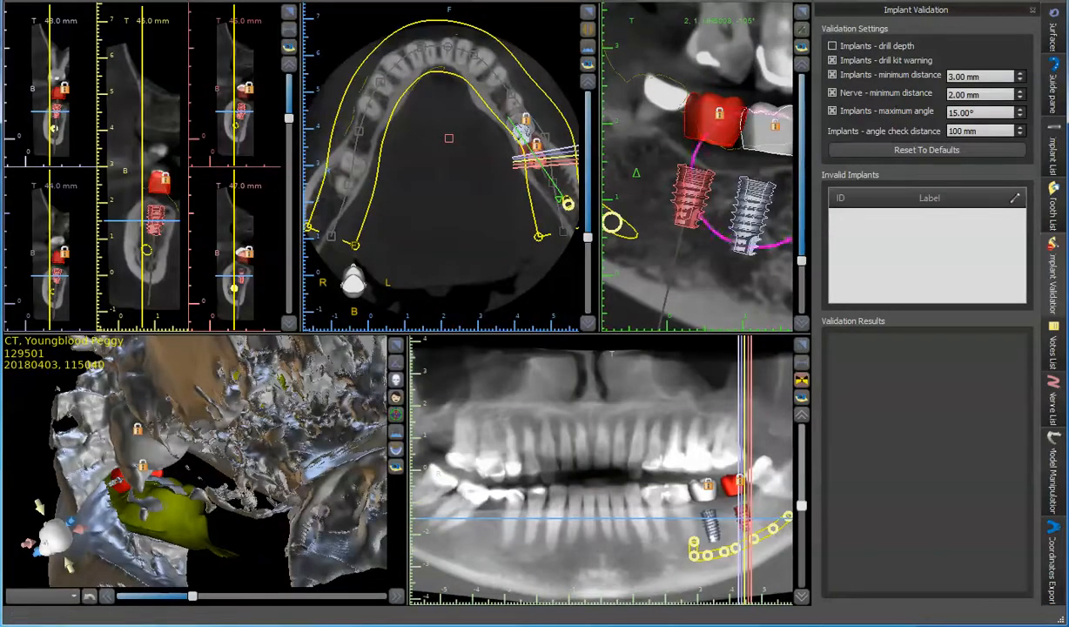
- Hide the Original CT surface and turn the enlarged 3D lower model to show where the implant axes pass through both crowns
left_click(1057, 39)
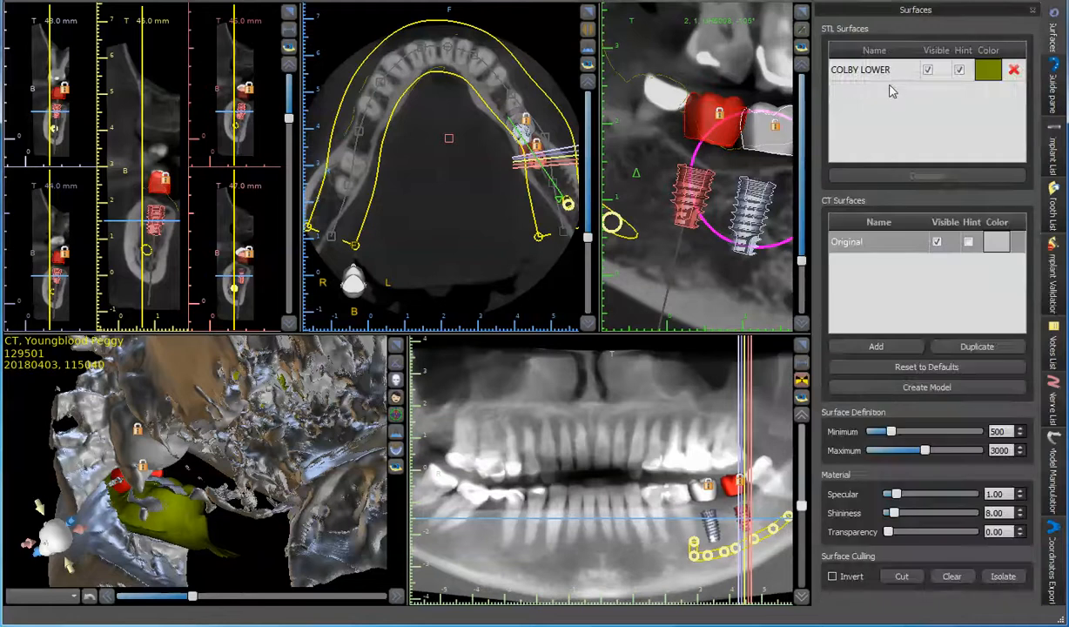
left_click(937, 242)
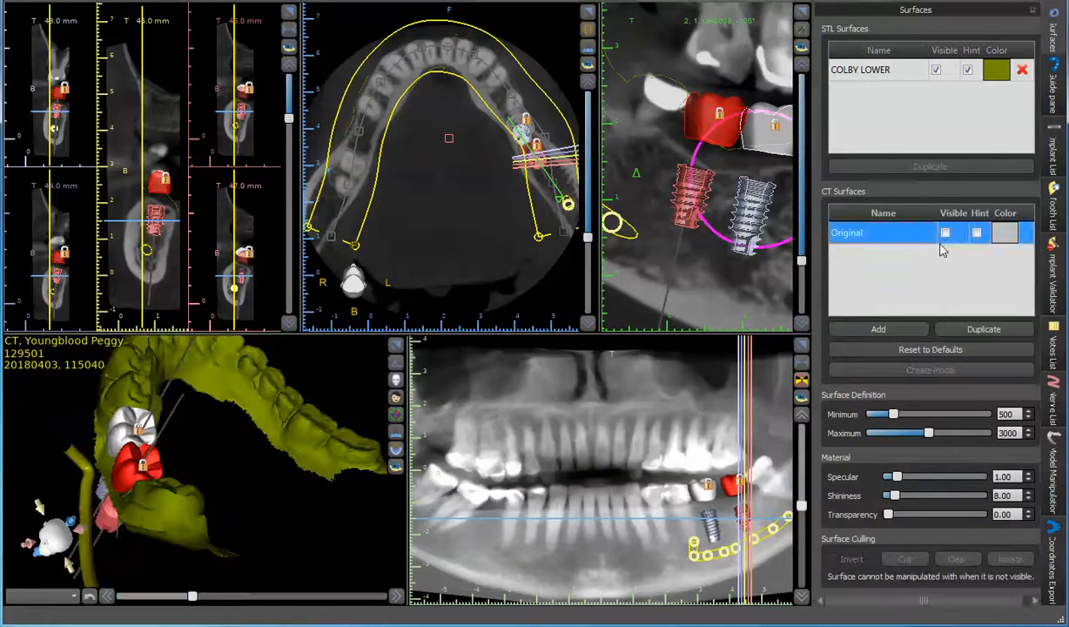
left_click(397, 345)
scroll(554, 227, "down", 2)
left_click_drag(682, 178, 583, 371)
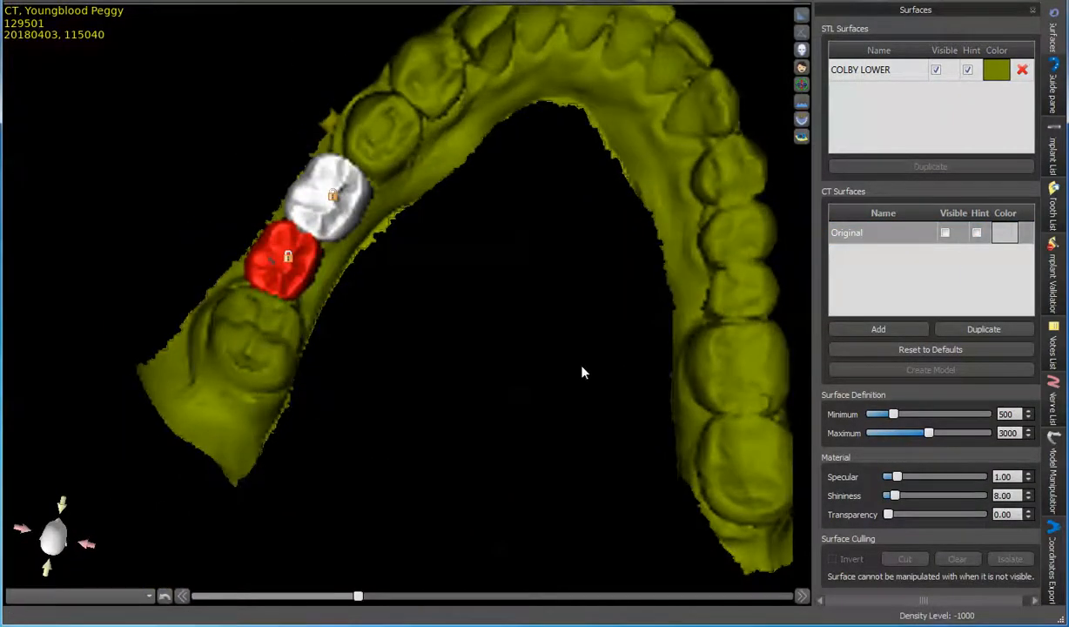
scroll(512, 309, "up", 5)
left_click_drag(512, 308, 622, 365)
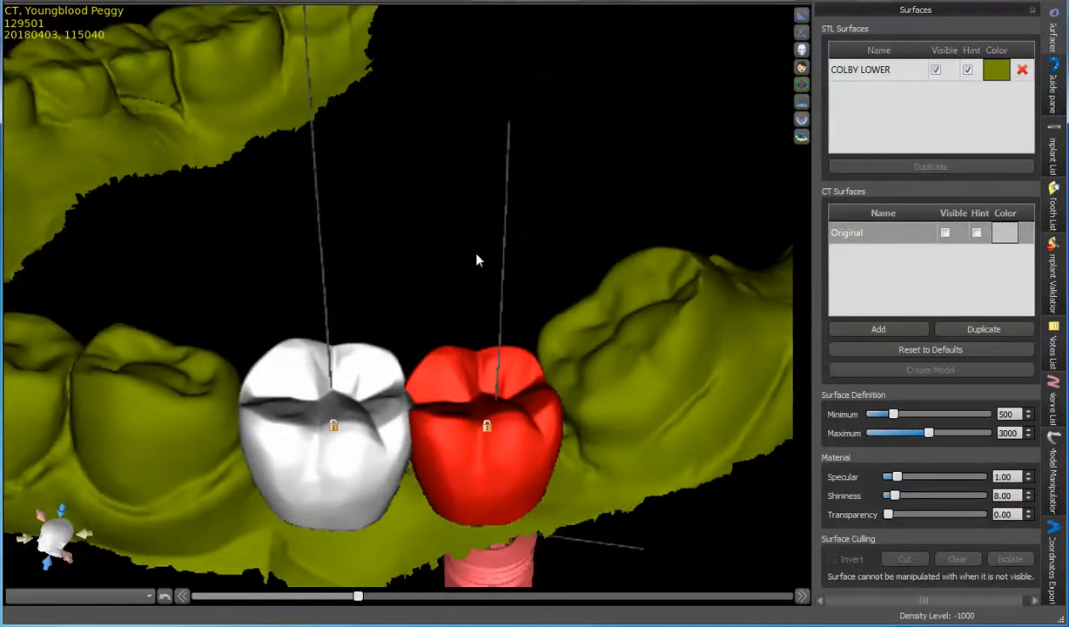
- Tilt the rear implant slightly in the panoramic view to bring its axis closer to parallel with the front implant
left_click(801, 15)
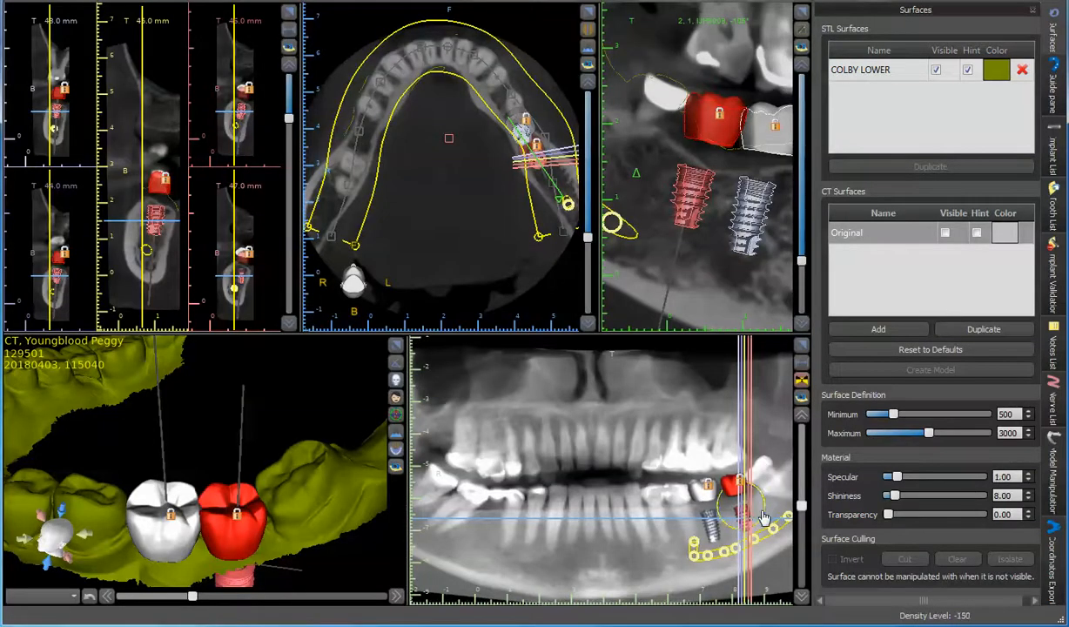
left_click_drag(764, 517, 764, 512)
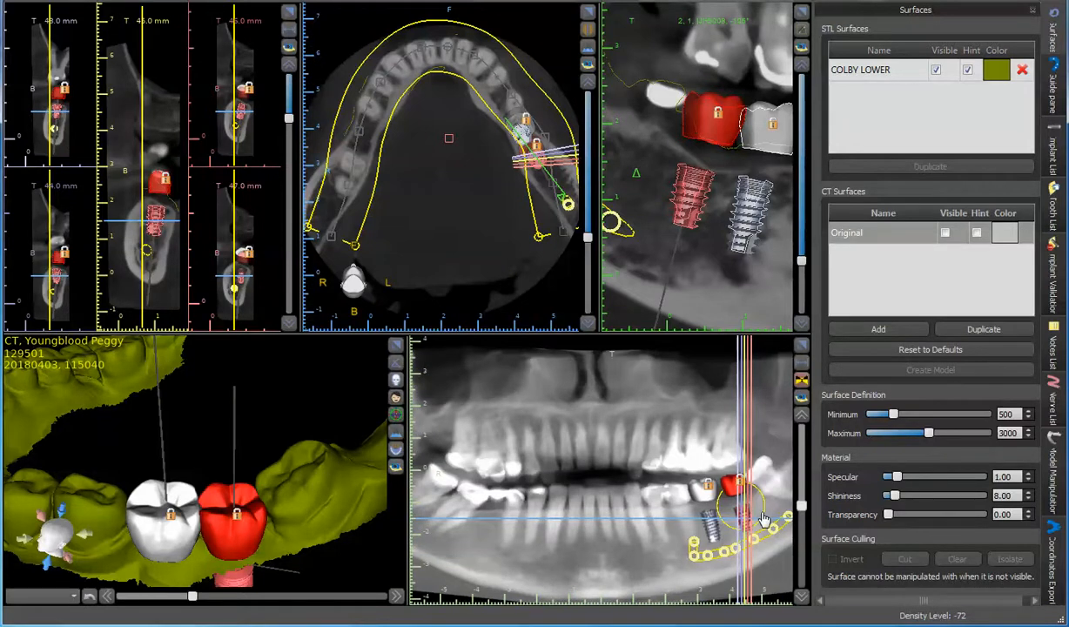
left_click_drag(763, 516, 764, 516)
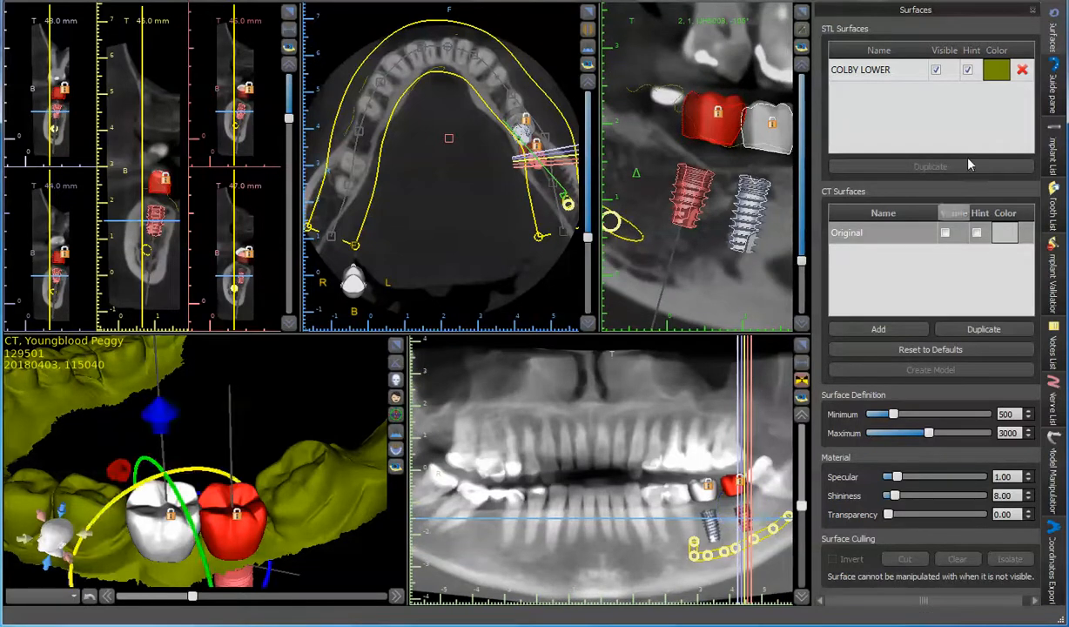
- Show the guide tubes of both implants and choose the Blue Sky Bio Pilot Kit as the drill kit
left_click(1051, 152)
left_click(968, 73)
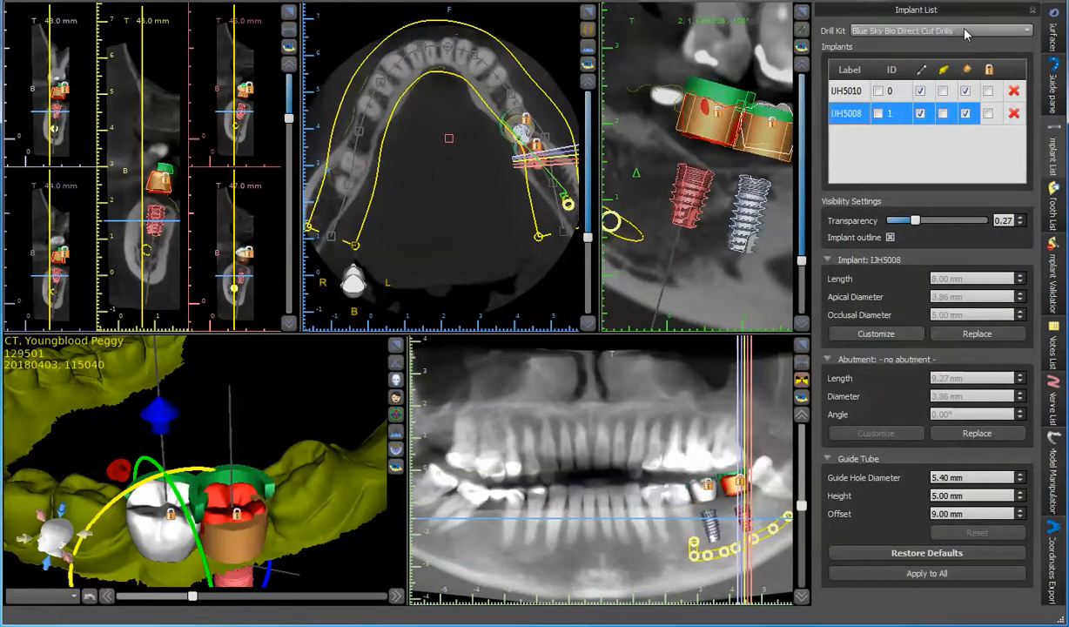
left_click(965, 32)
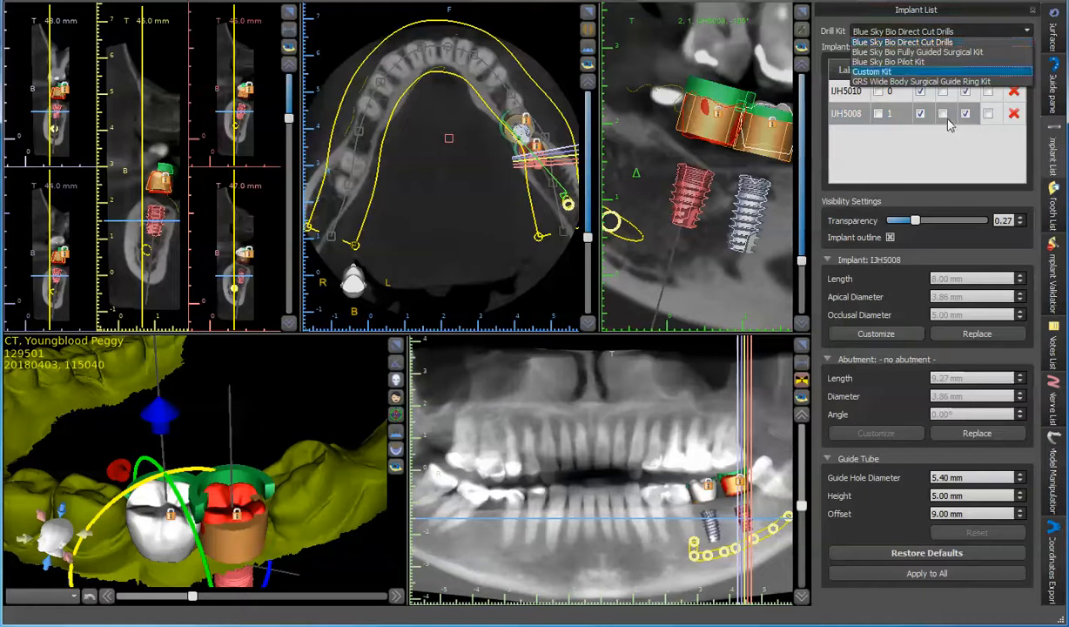
left_click(945, 171)
left_click(898, 32)
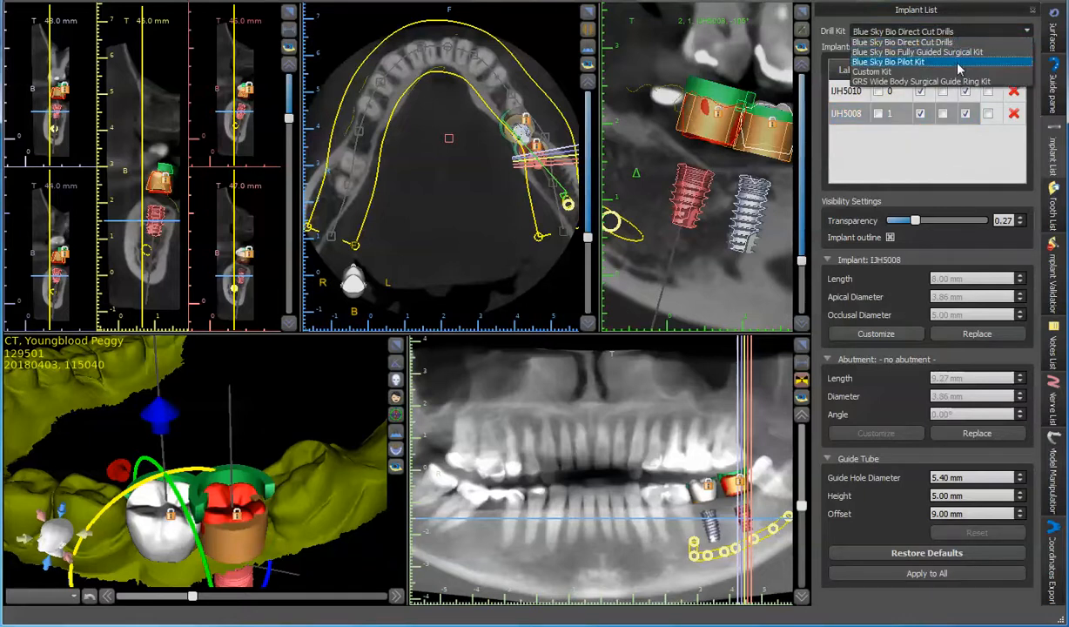
left_click(962, 69)
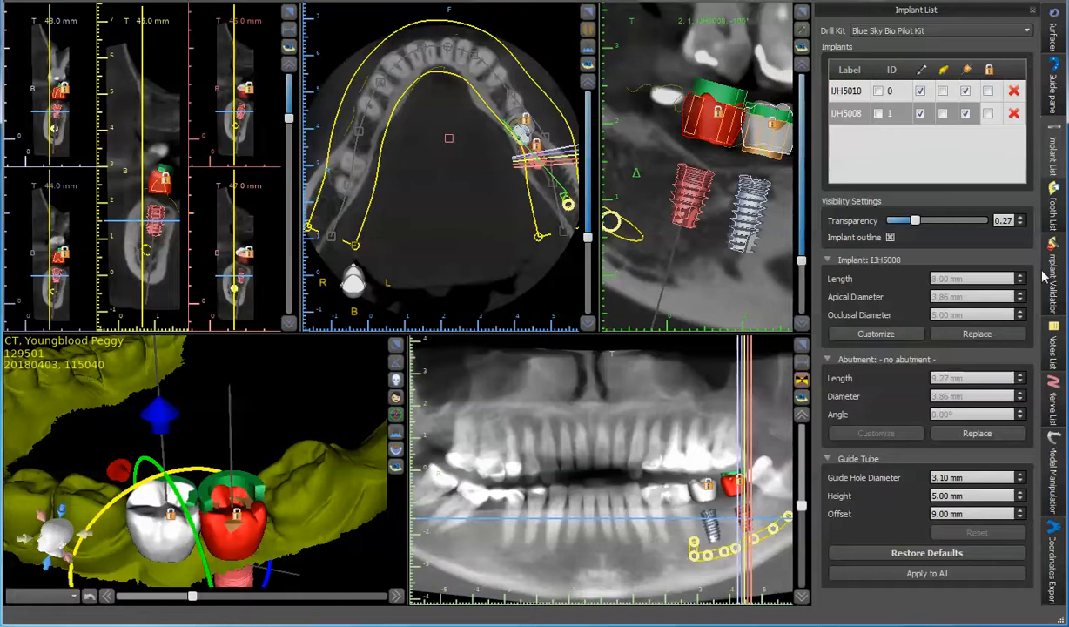
- Hide both virtual molars and enlarge the 3D view to expose the guide tubes
left_click(1054, 207)
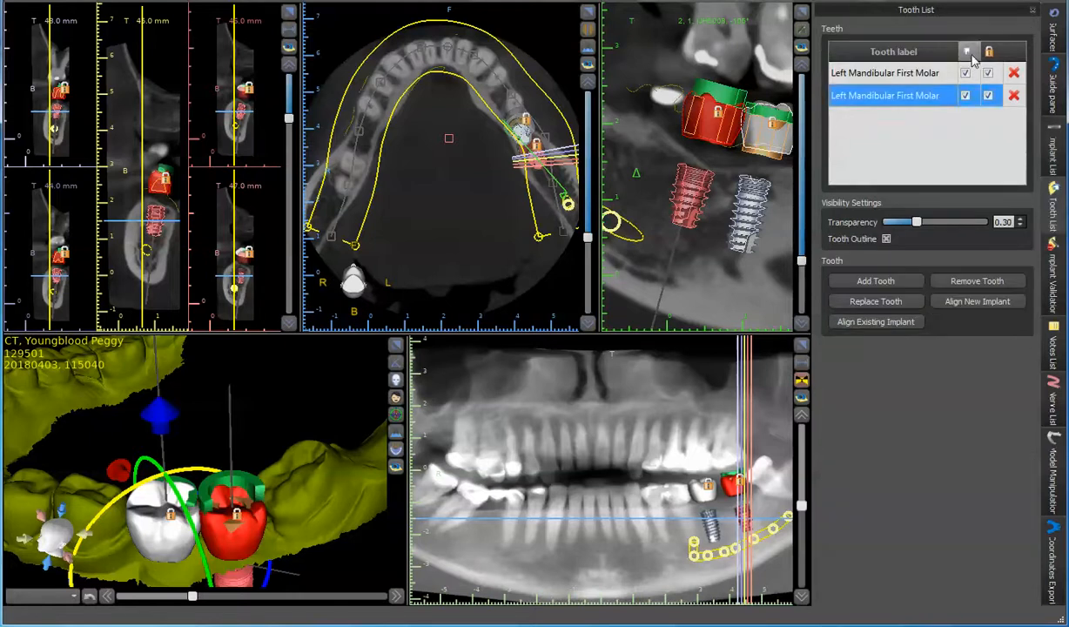
left_click(970, 54)
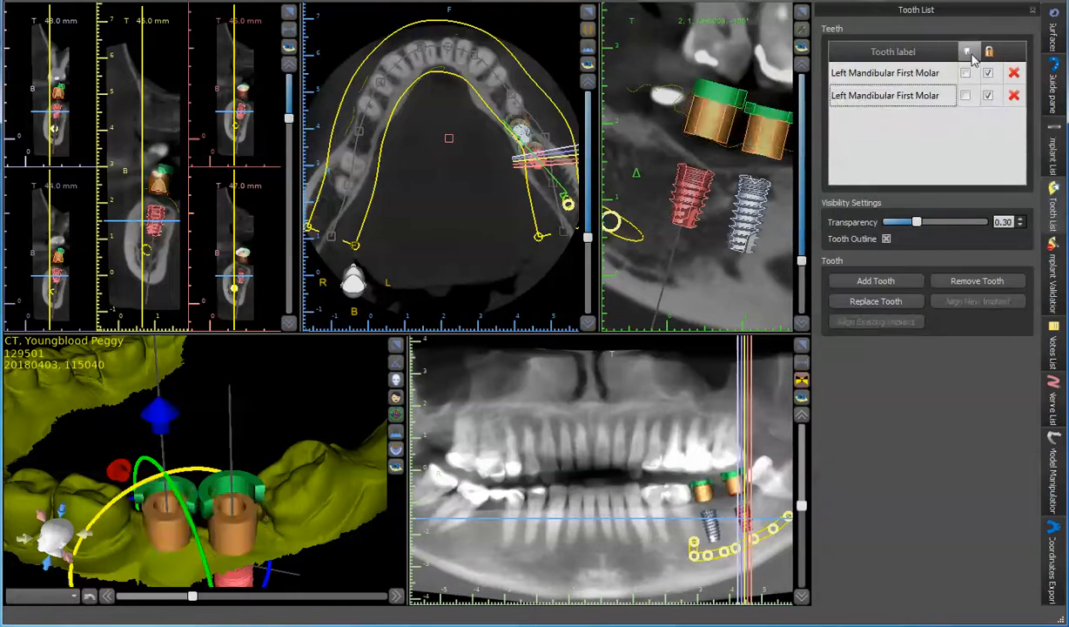
left_click(397, 347)
- Lock both implants and turn the lower model to see the whole arch from above
left_click(989, 52)
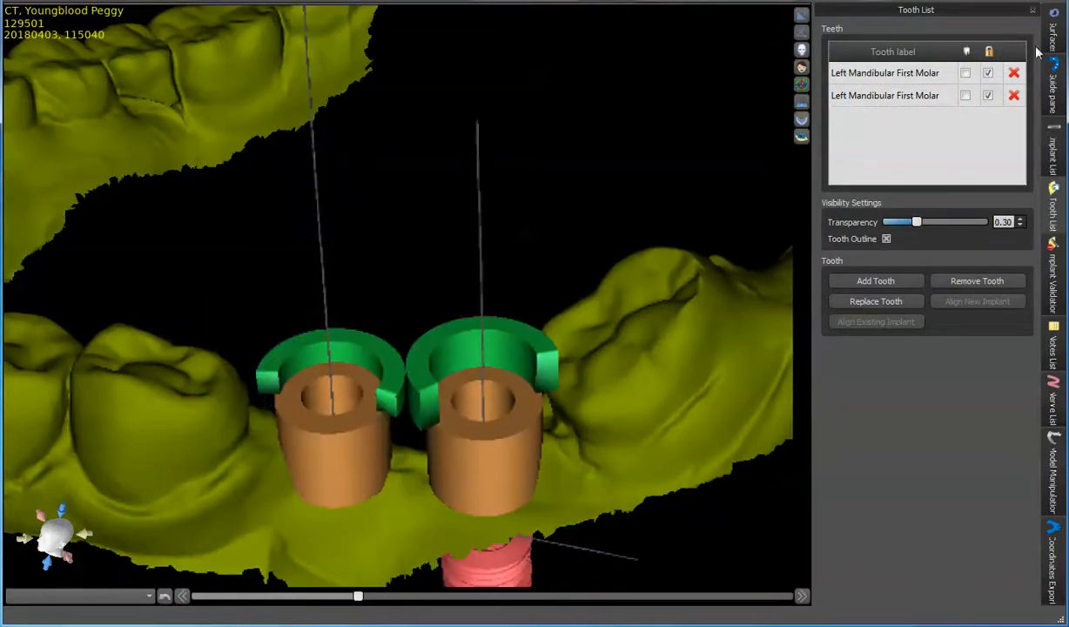
left_click(1052, 154)
left_click_drag(723, 174, 795, 232)
left_click_drag(726, 355, 553, 383)
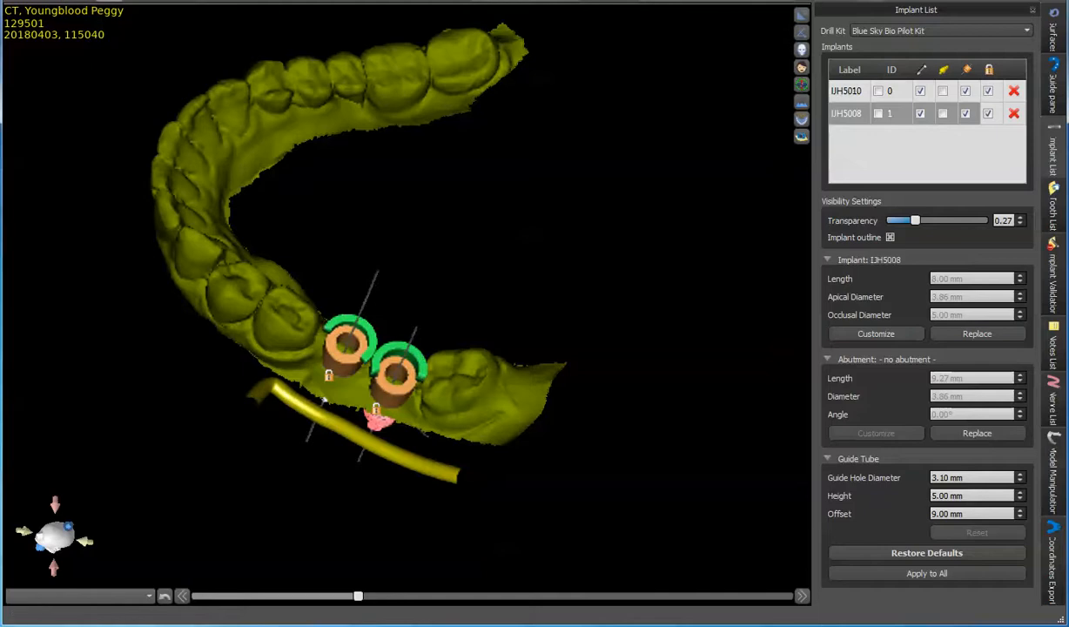
- Draw the surgical guide curve on COLBY LOWER along the outer side of the teeth, from the front past both implant sites
left_click(1053, 82)
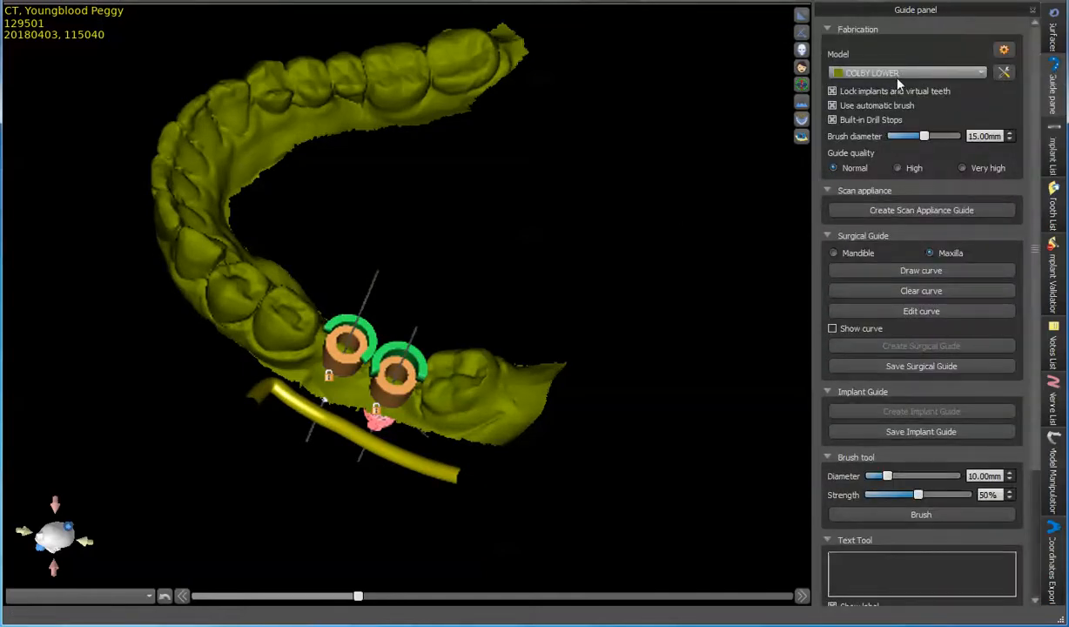
left_click(915, 270)
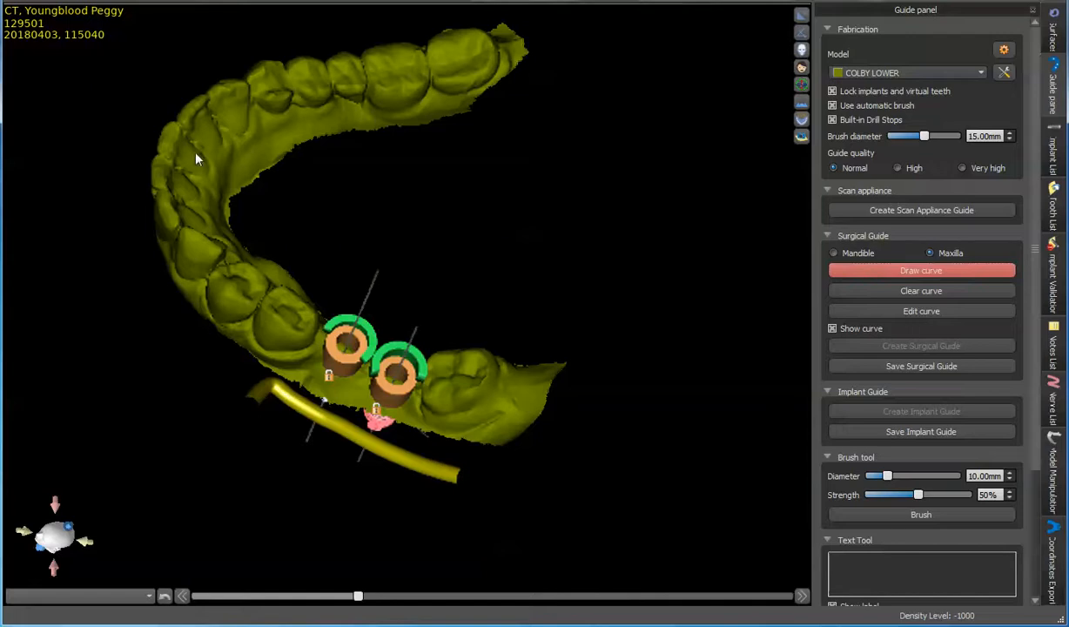
left_click_drag(191, 254, 397, 304)
left_click_drag(199, 188, 320, 297)
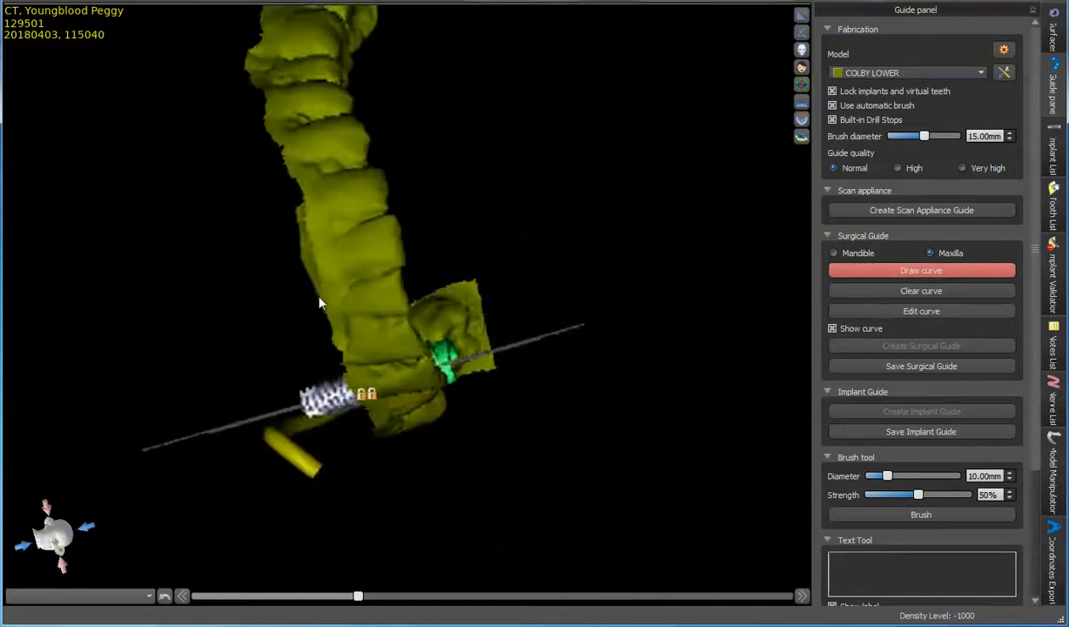
left_click_drag(323, 185, 347, 251)
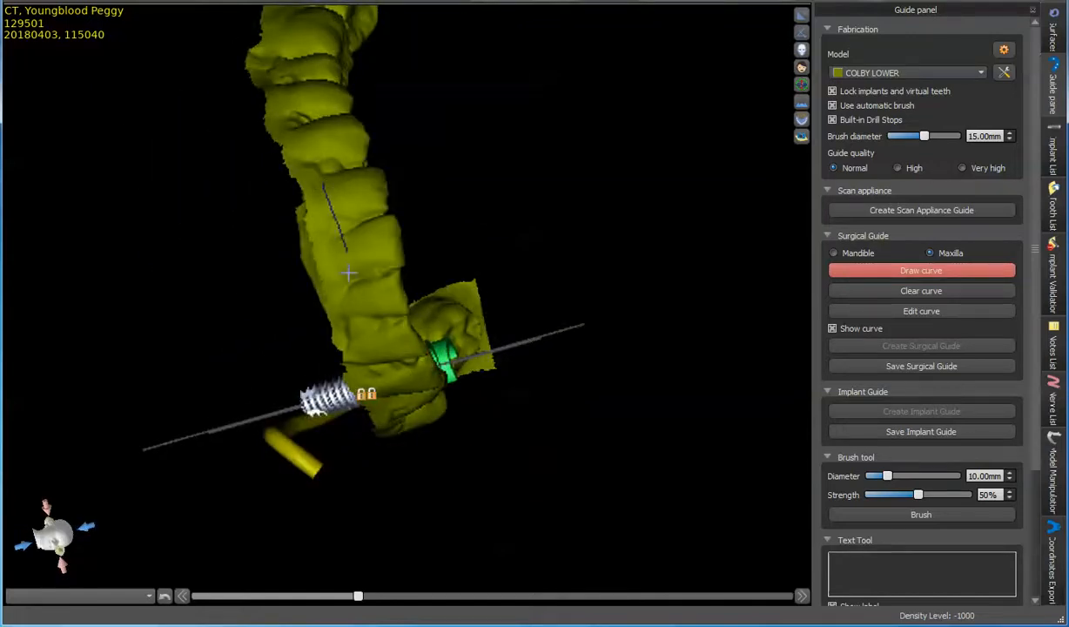
mouse_move(375, 344)
left_mouse_down()
mouse_move(379, 162)
mouse_move(238, 100)
mouse_move(358, 330)
left_mouse_up()
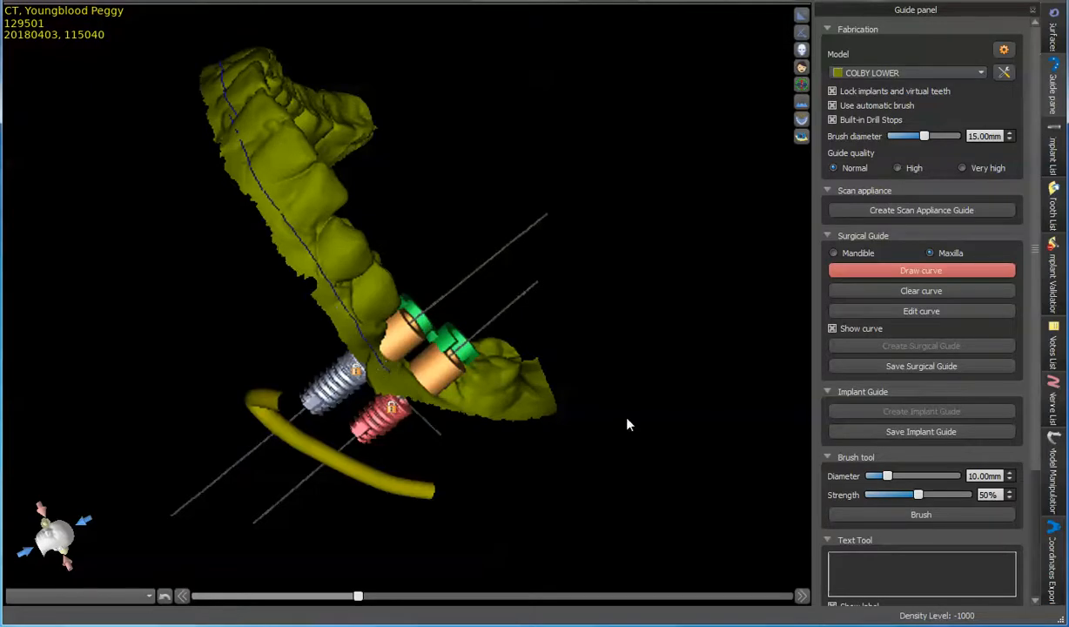
- Continue the guide curve over the rear molar and along the tongue side, closing it across the front teeth
left_click_drag(629, 424, 352, 379)
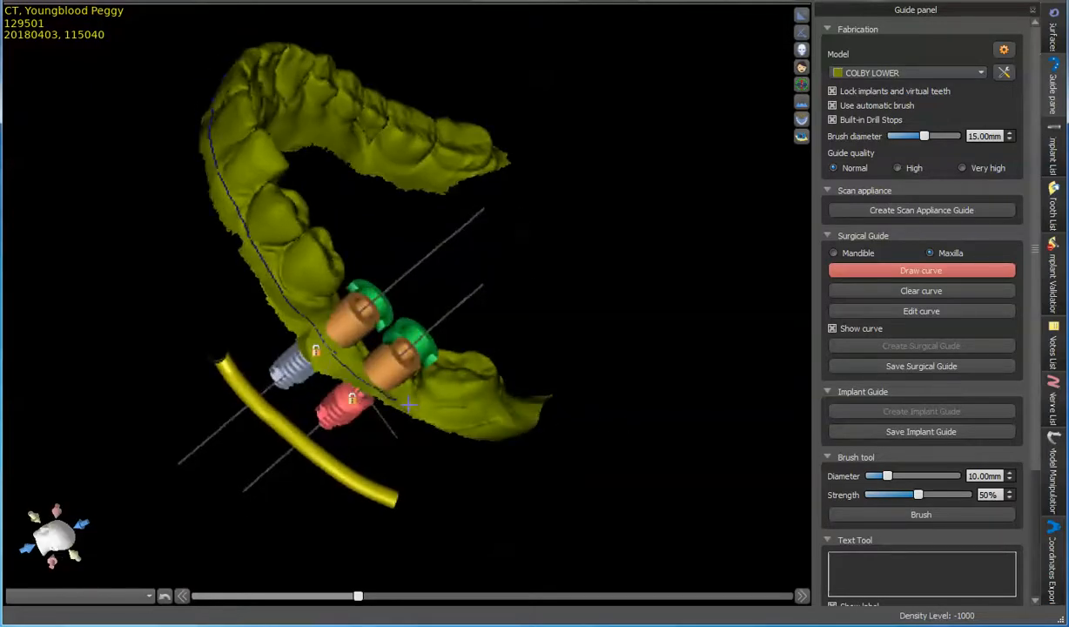
left_click_drag(628, 413, 200, 494)
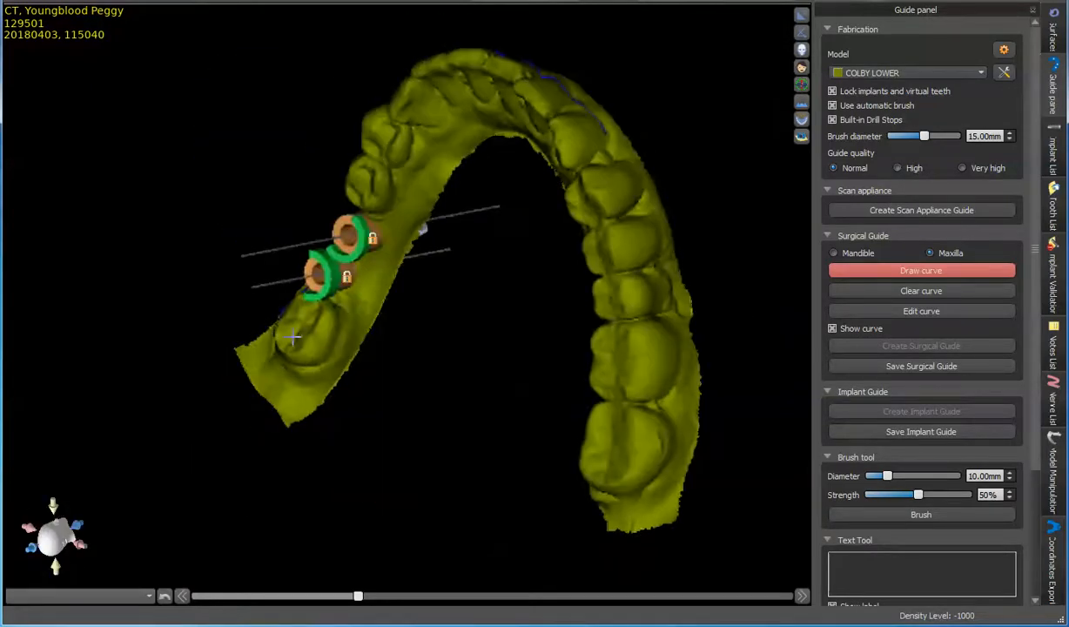
left_click_drag(403, 188, 464, 120)
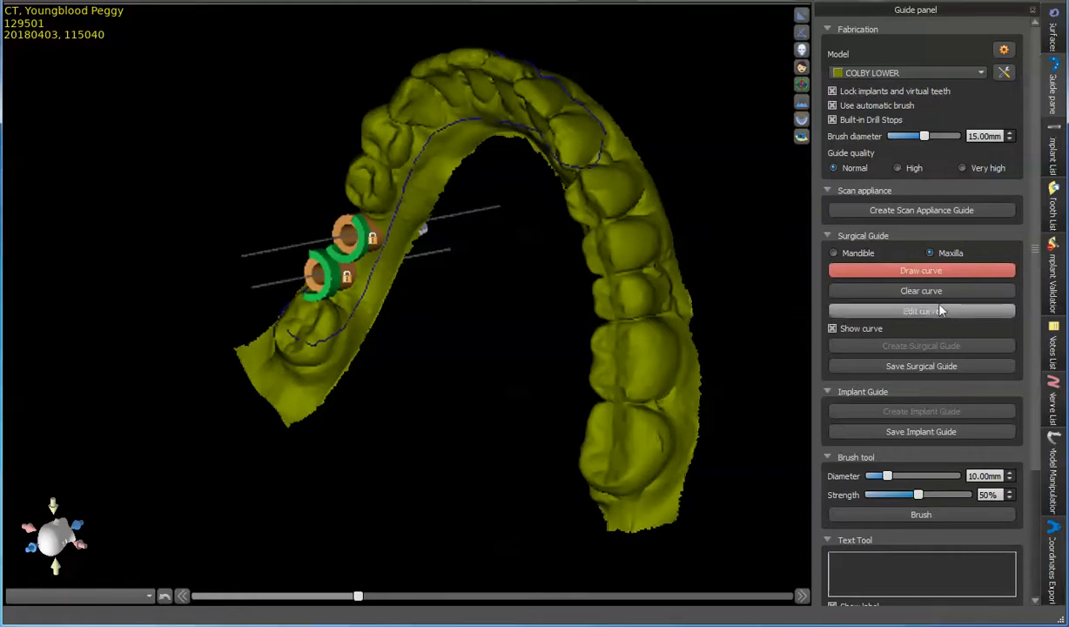
- Switch the guide curve to editing and check its control points around the outer and inner sides of the arch
left_click(888, 311)
mouse_move(324, 506)
left_mouse_down()
mouse_move(461, 415)
mouse_move(592, 411)
mouse_move(623, 370)
left_mouse_up()
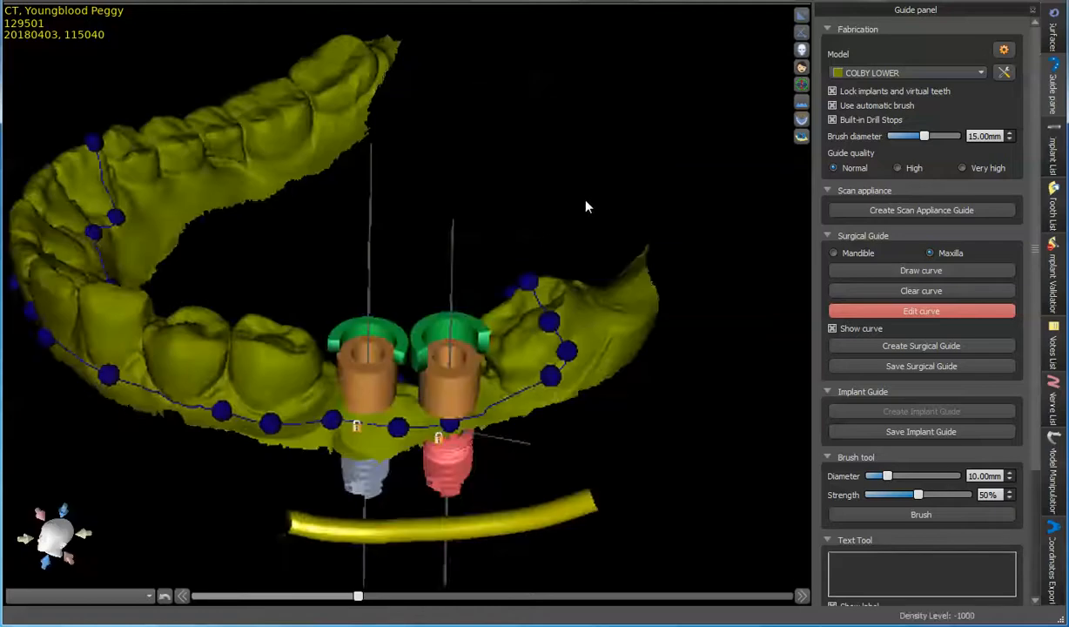
left_click_drag(586, 206, 597, 323)
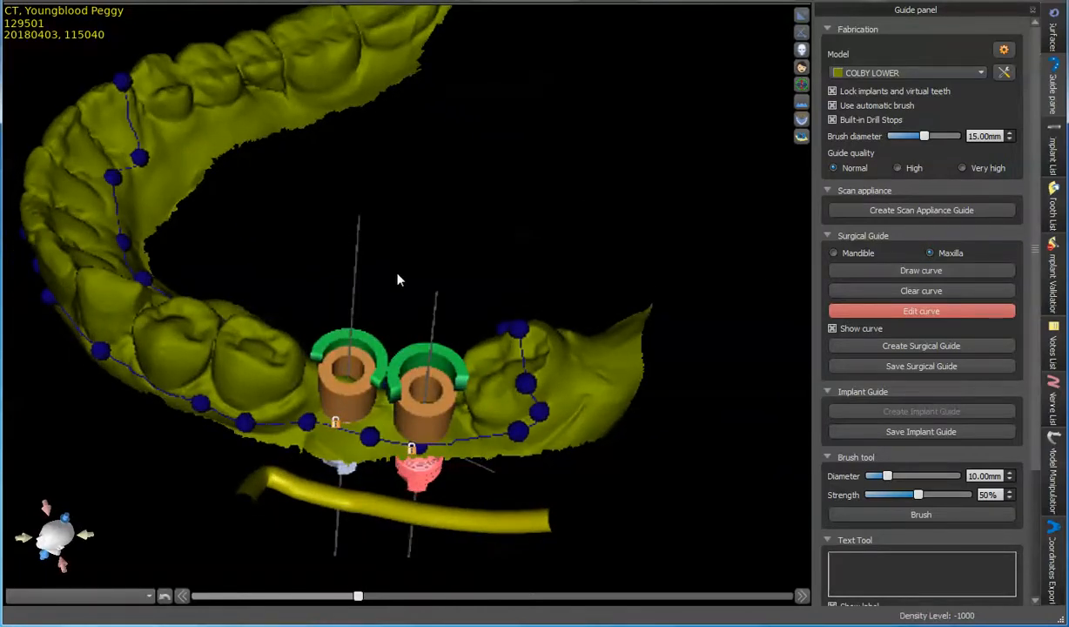
left_click_drag(582, 345, 98, 437)
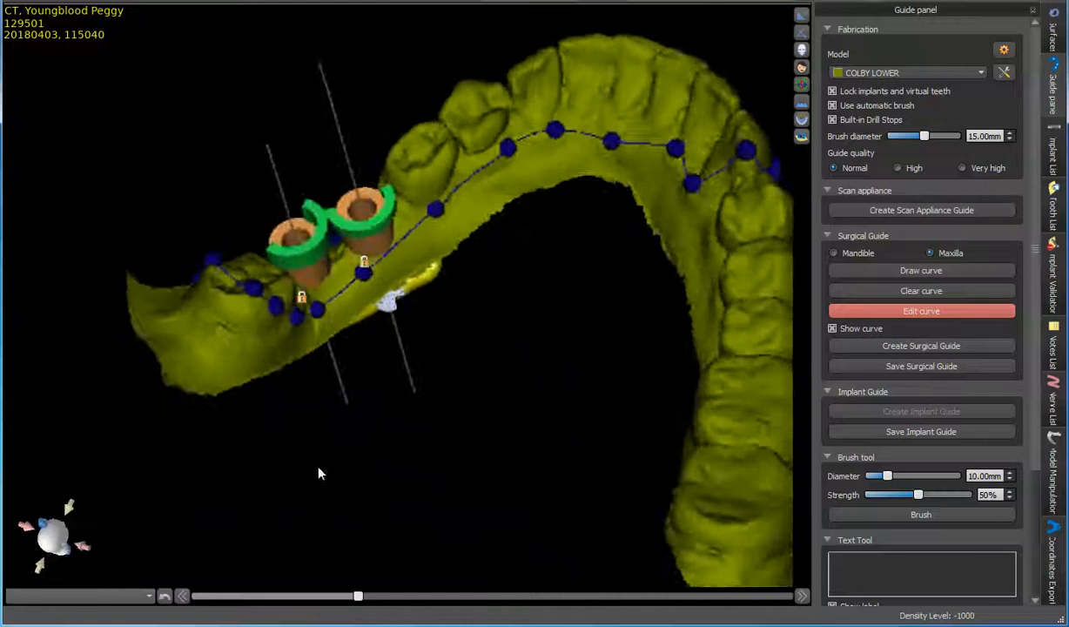
left_click_drag(320, 473, 867, 305)
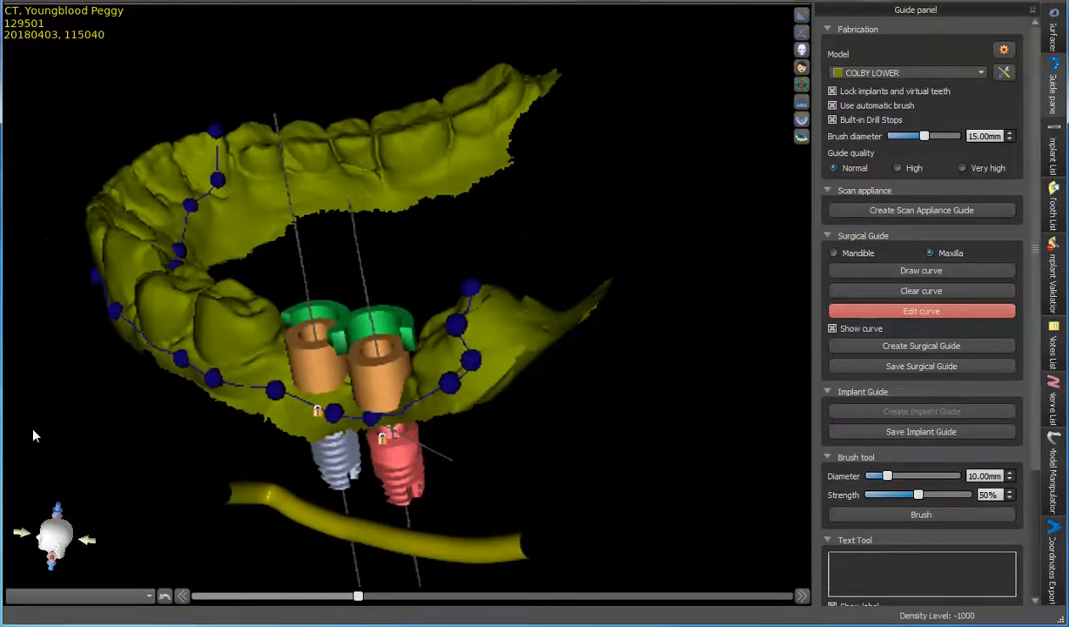
left_click_drag(33, 435, 591, 371)
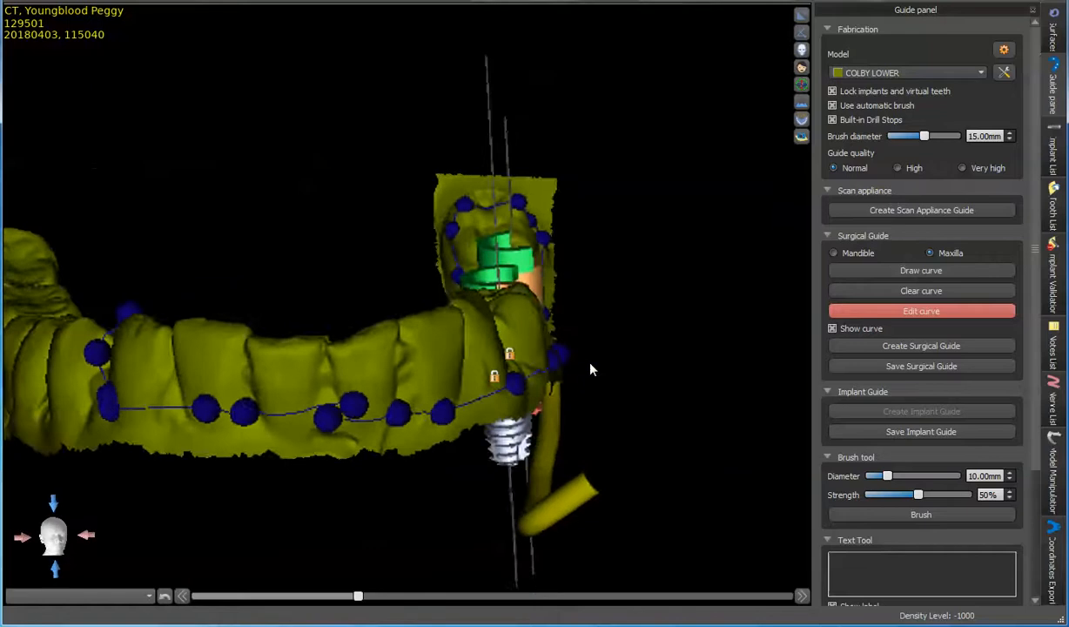
left_click_drag(721, 378, 399, 593)
left_click_drag(708, 462, 701, 427)
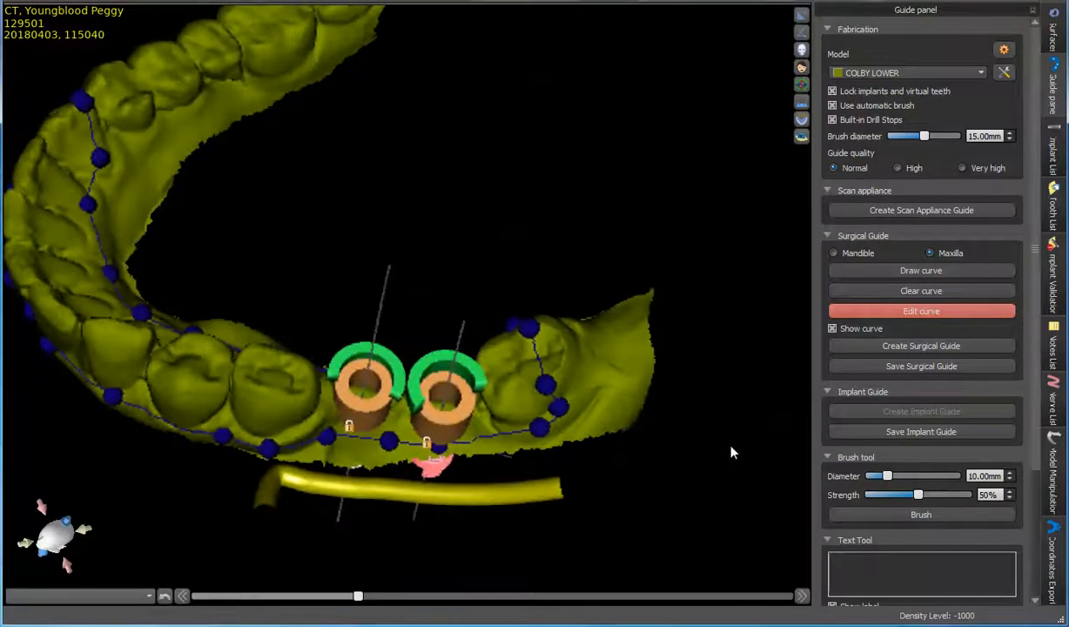
- Set the guide hole diameter of the rear implant IJH5008 to 2.20 mm
left_click(1052, 171)
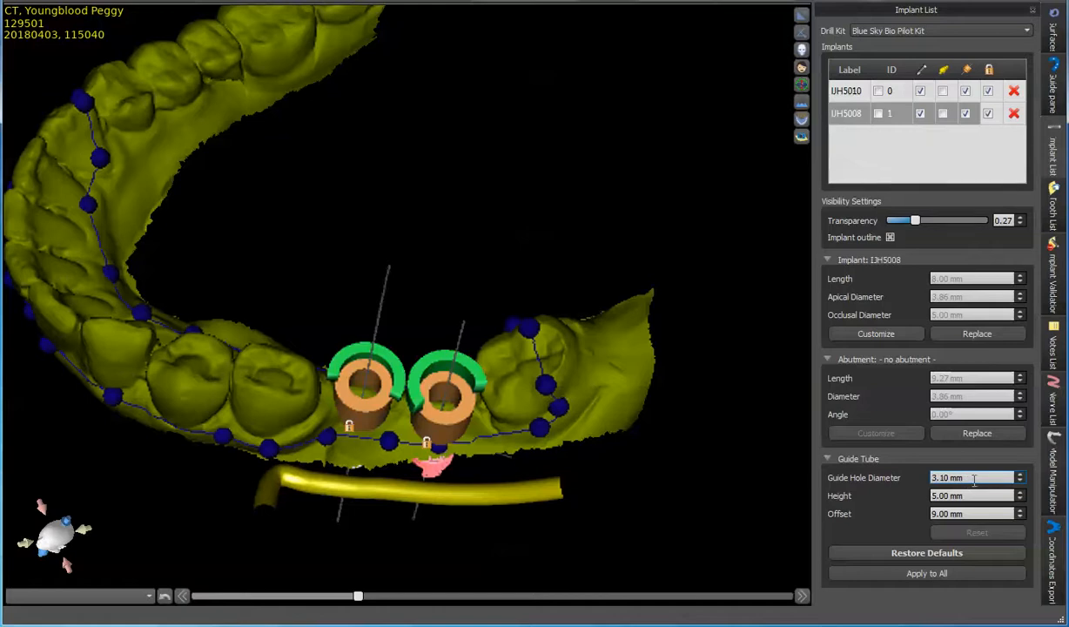
left_click_drag(974, 480, 904, 482)
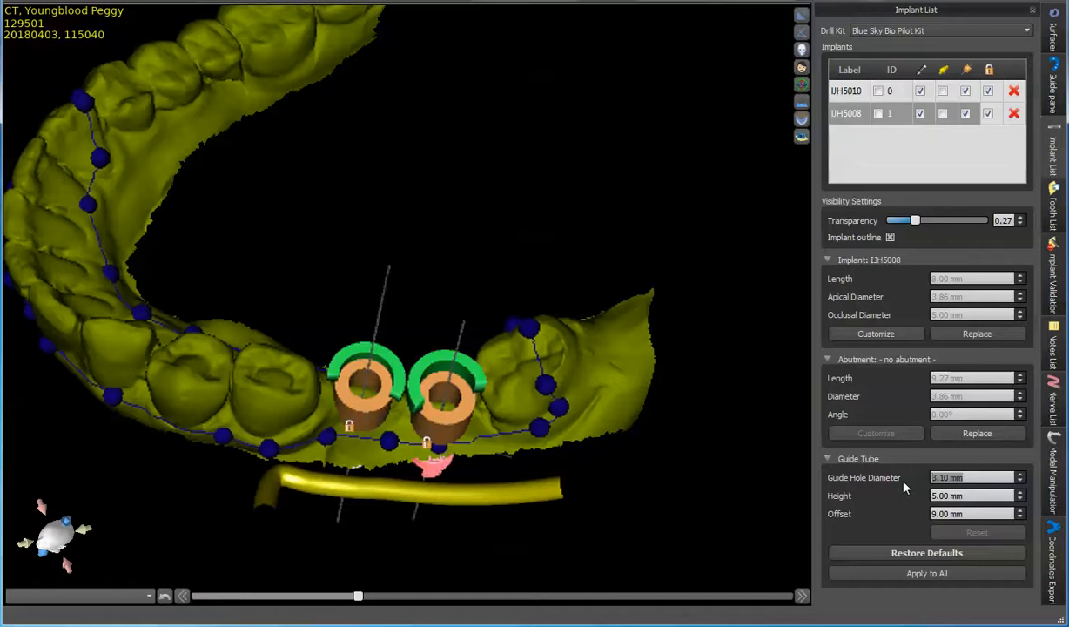
type("2.0")
left_click(1024, 476)
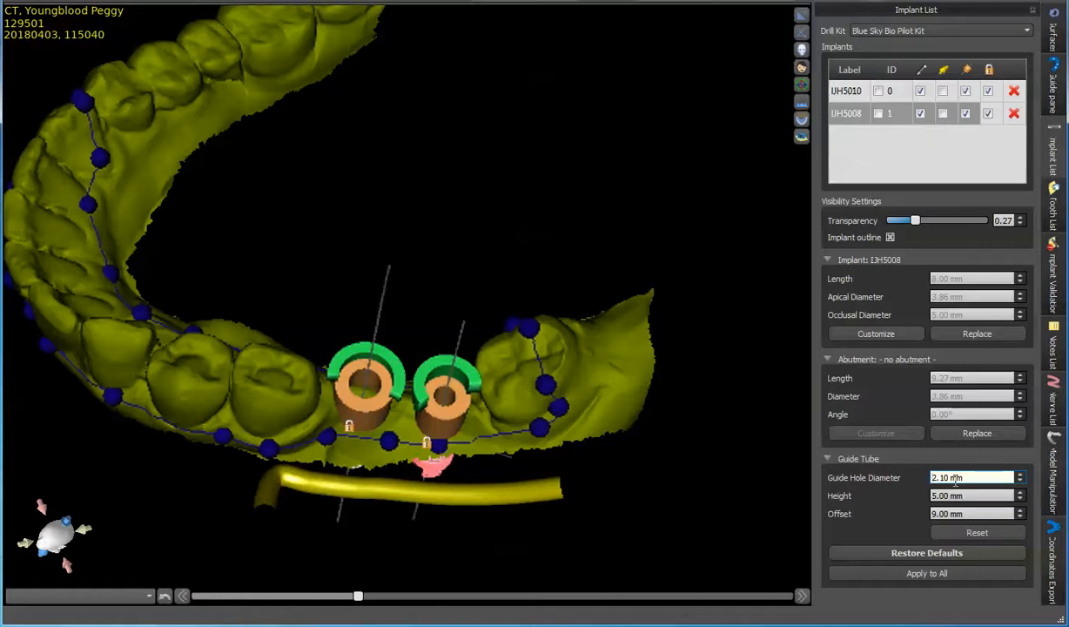
left_click(1023, 476)
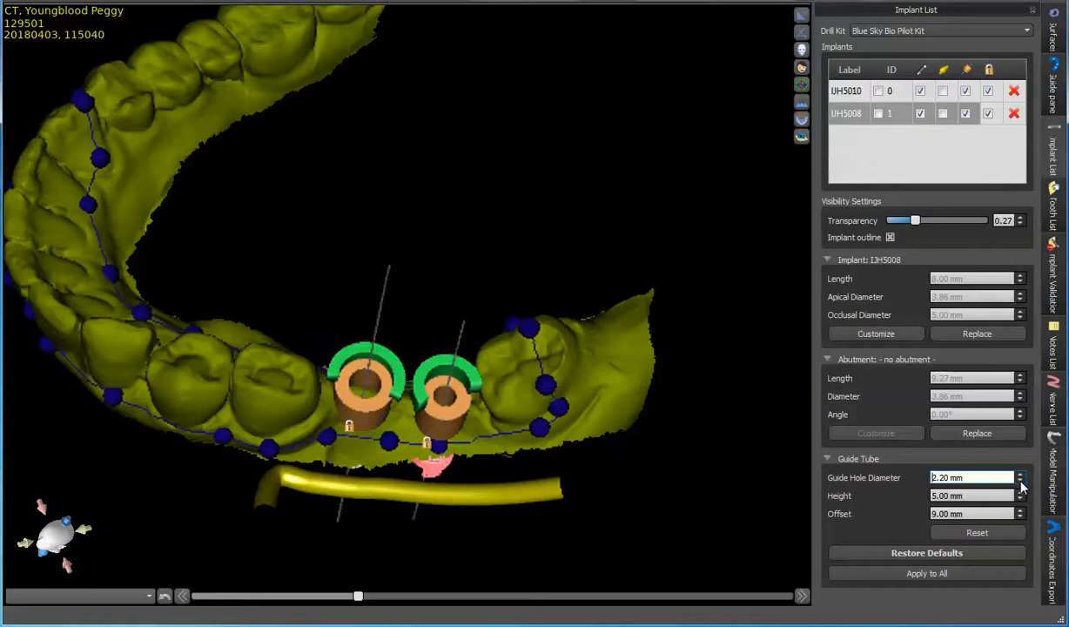
left_click(1021, 483)
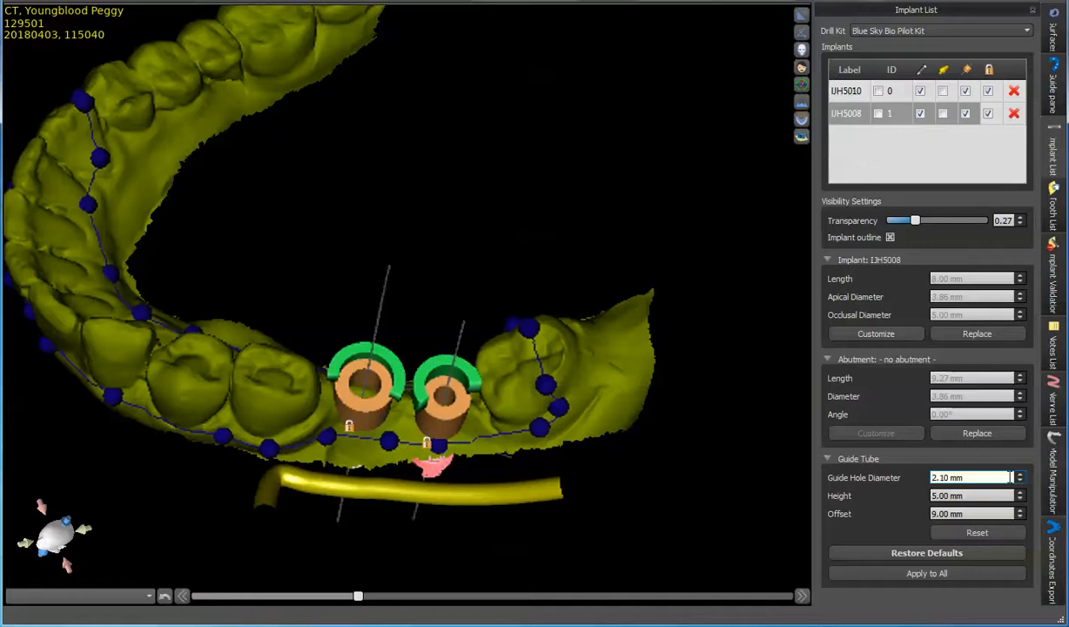
left_click(1022, 474)
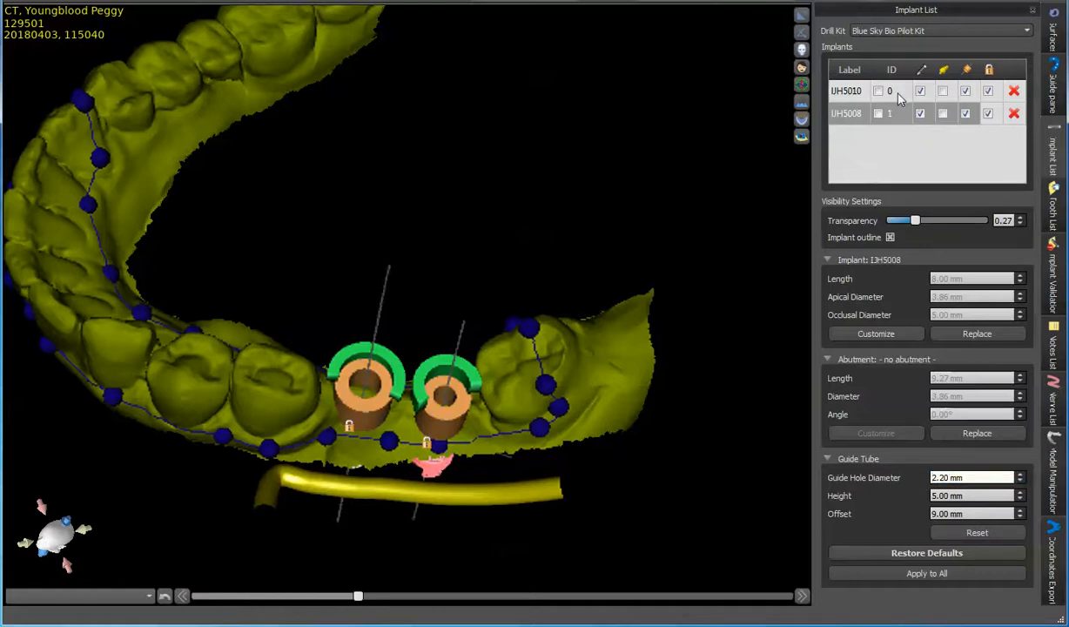
- Set the guide hole diameter of the front implant IJH5010 to 2.20 mm
left_click(900, 99)
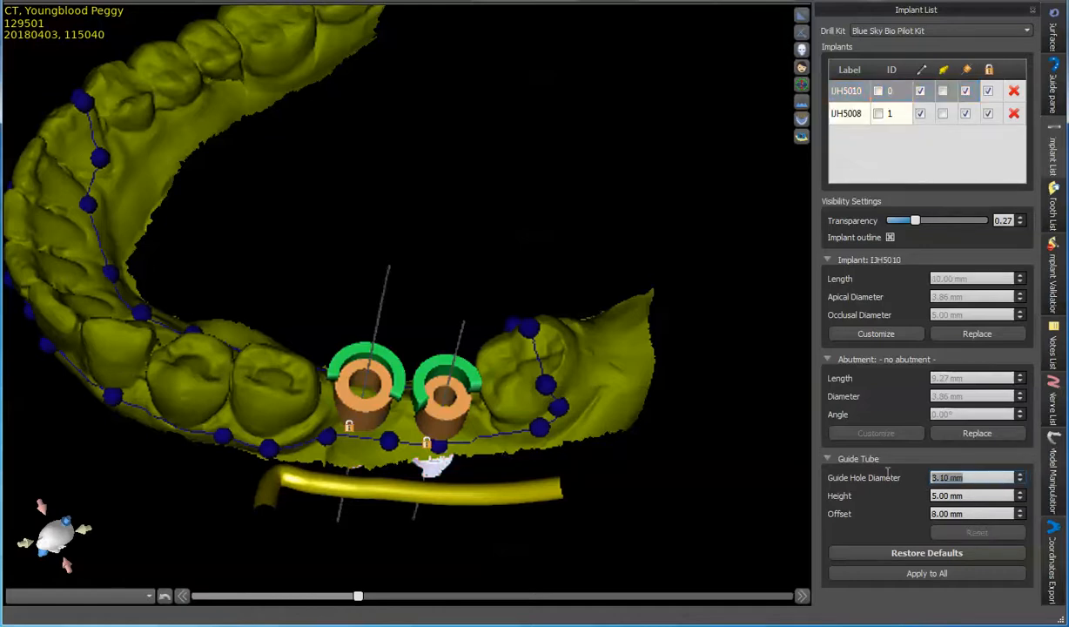
type("2.2")
key("Return")
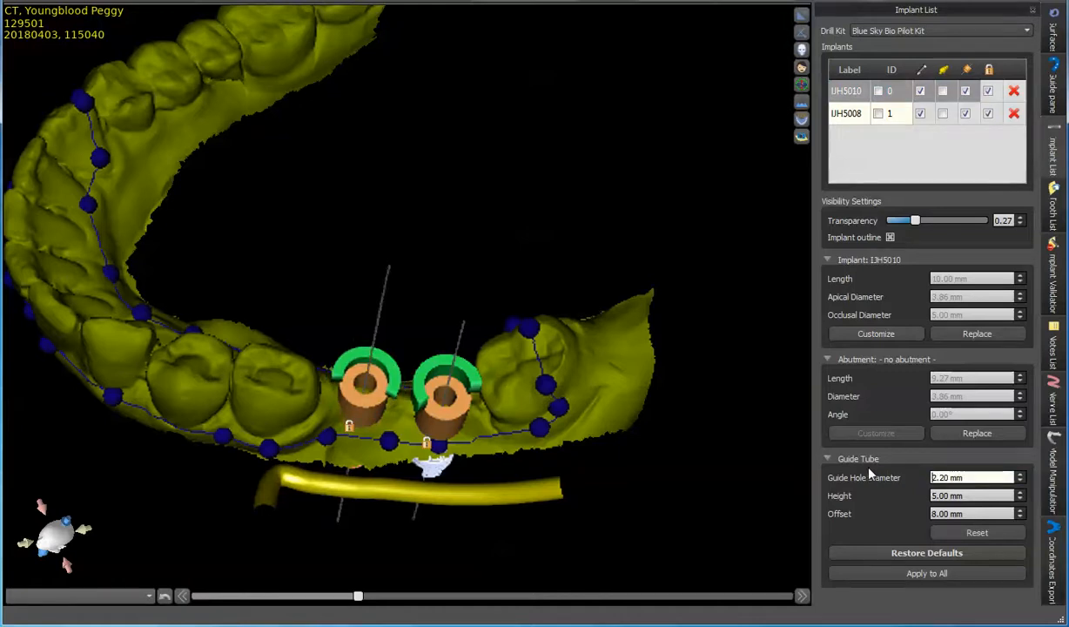
- Start creating the surgical guide, cancel at the orientation check, and set the guide orientation to Mandible
left_click_drag(526, 267, 516, 458)
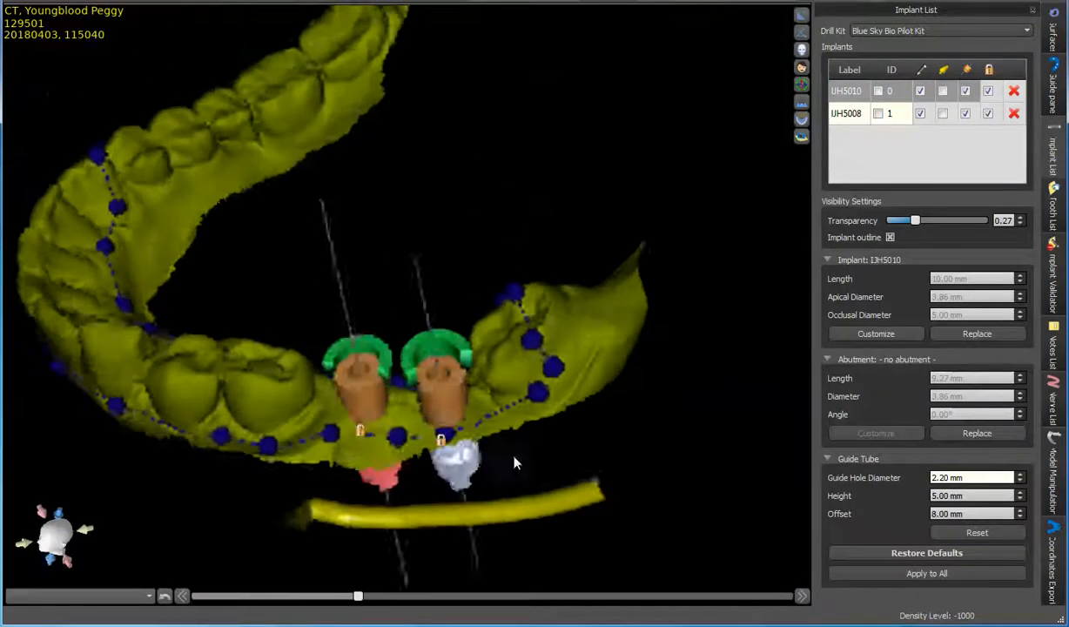
left_click_drag(181, 507, 187, 375)
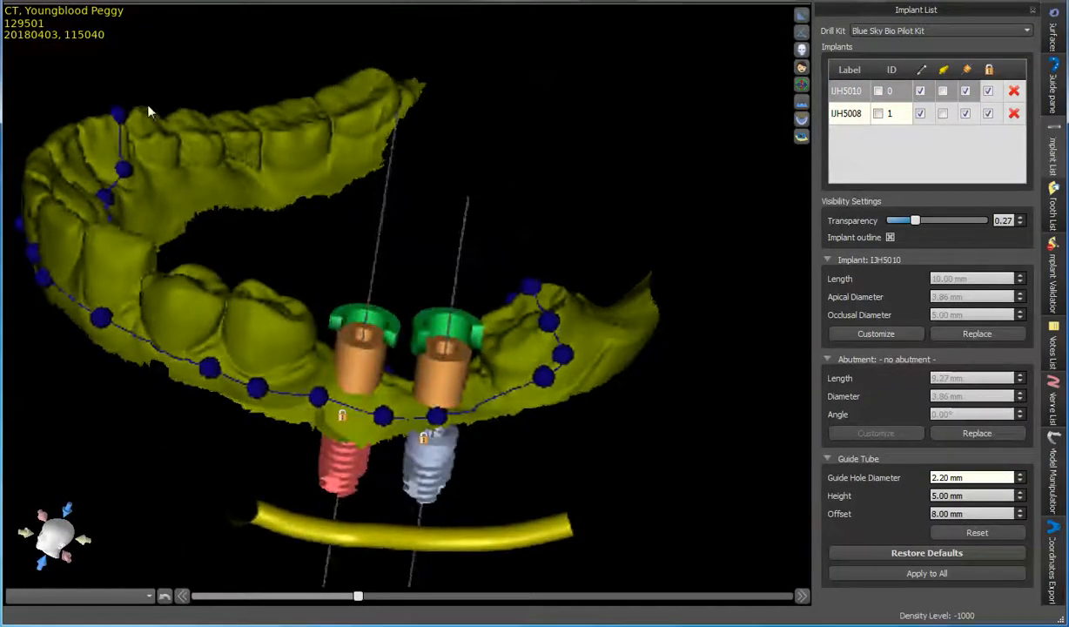
left_click(1051, 103)
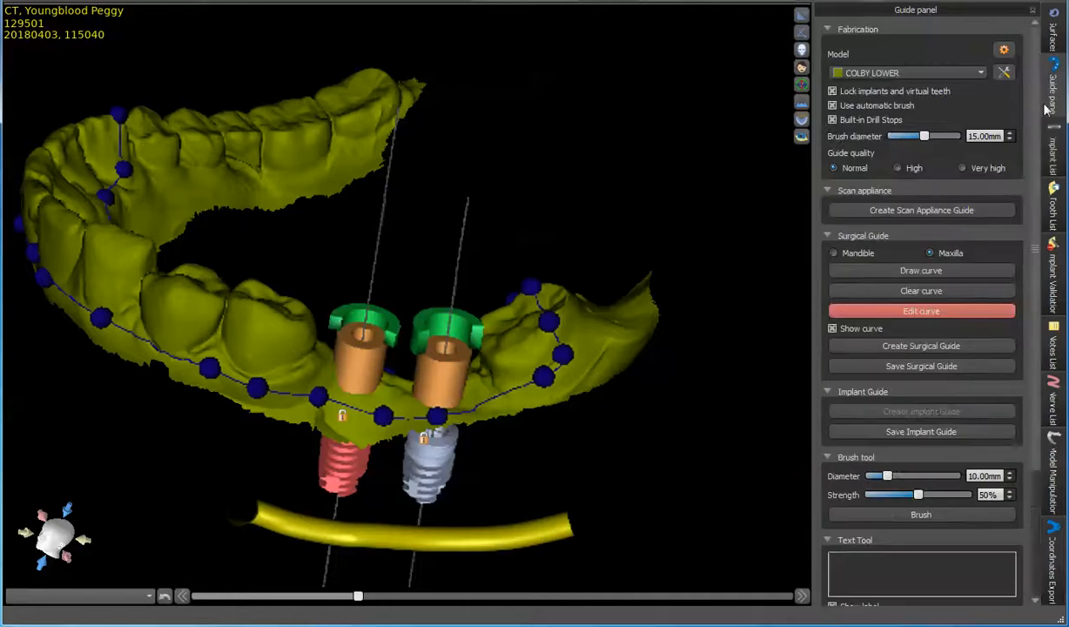
left_click(915, 346)
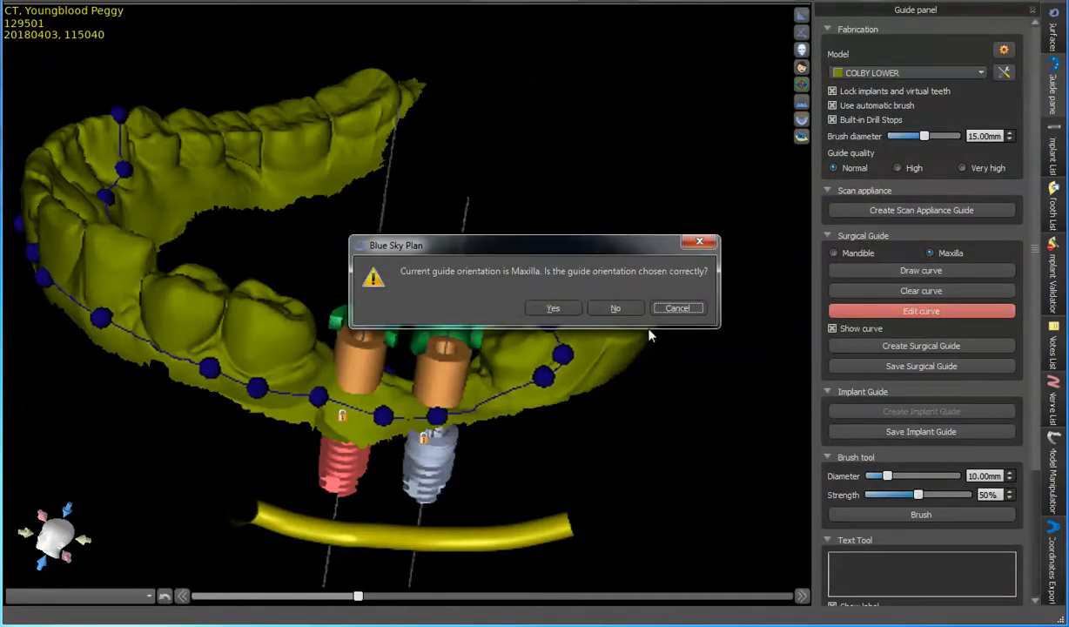
left_click(677, 308)
left_click(854, 254)
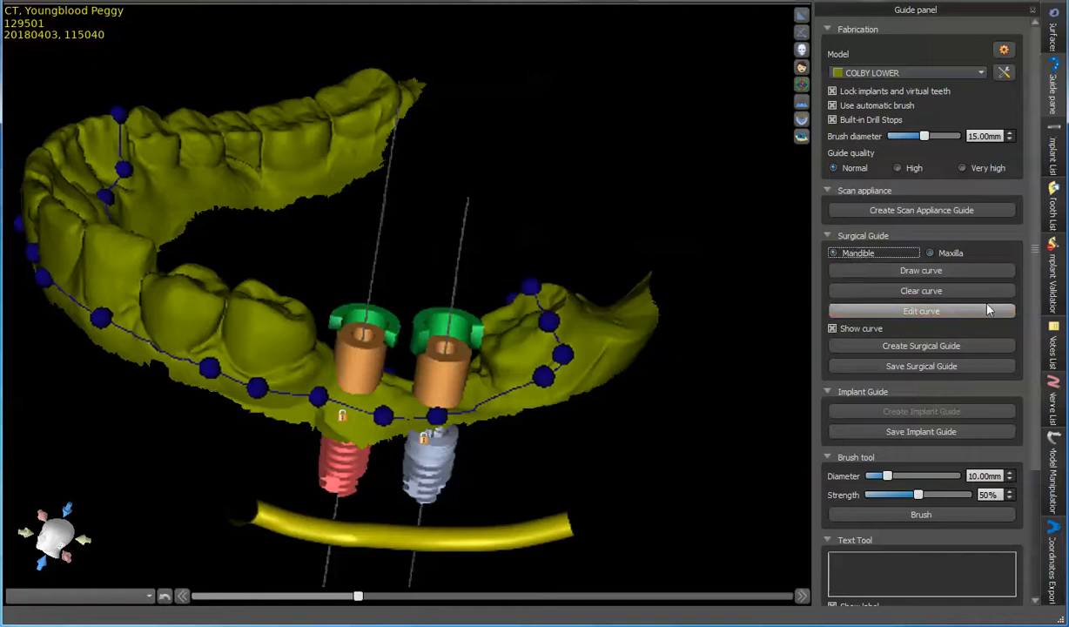
- Reactivate editing of the guide curve and create the mandibular surgical guide, accepting the Custom handpiece preferences
left_click(929, 313)
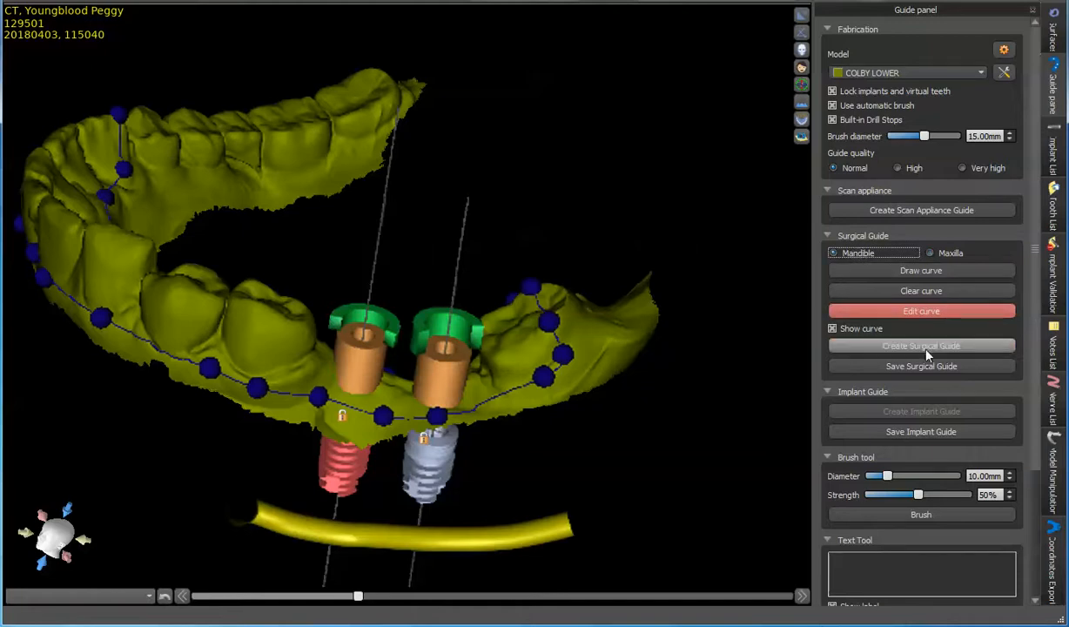
left_click(889, 341)
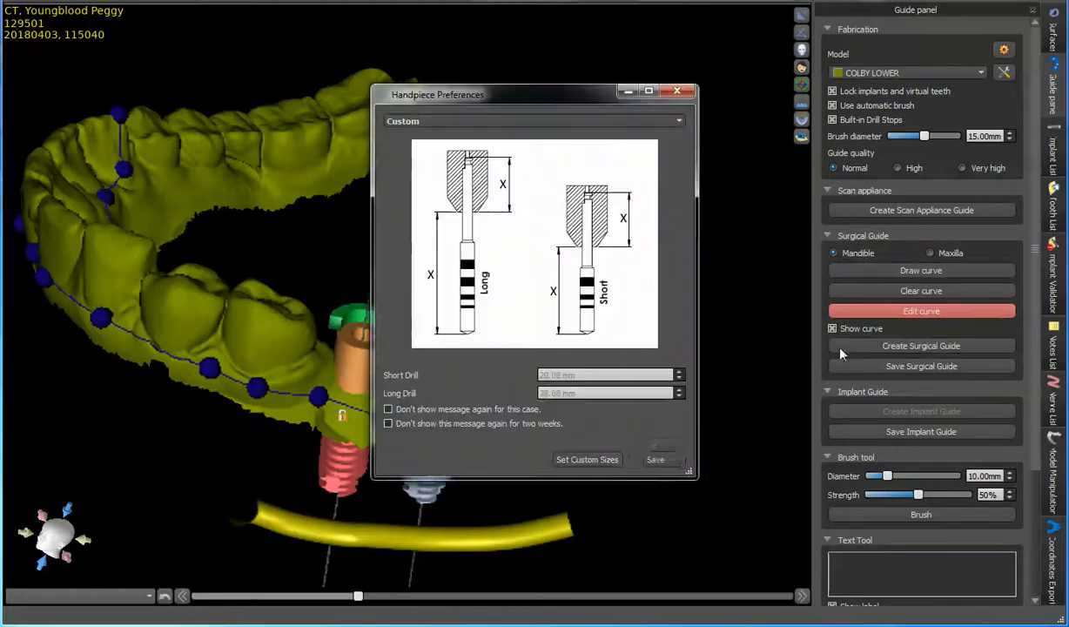
left_click(653, 460)
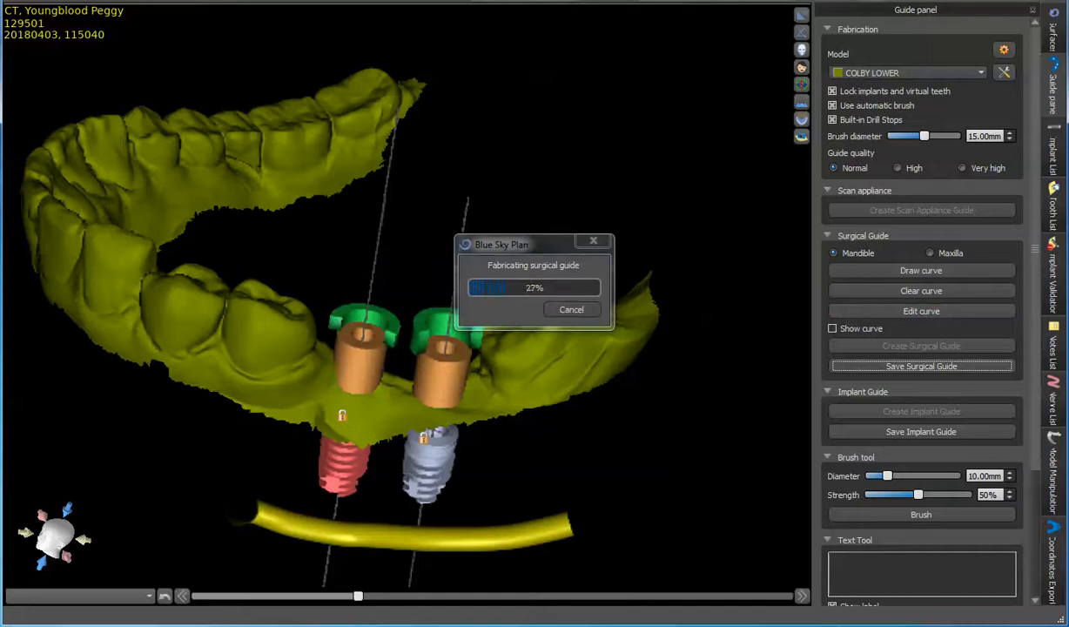
- Hide the lower jaw model surface and keep the surgical guide surface shown
right_click_drag(683, 197, 653, 192)
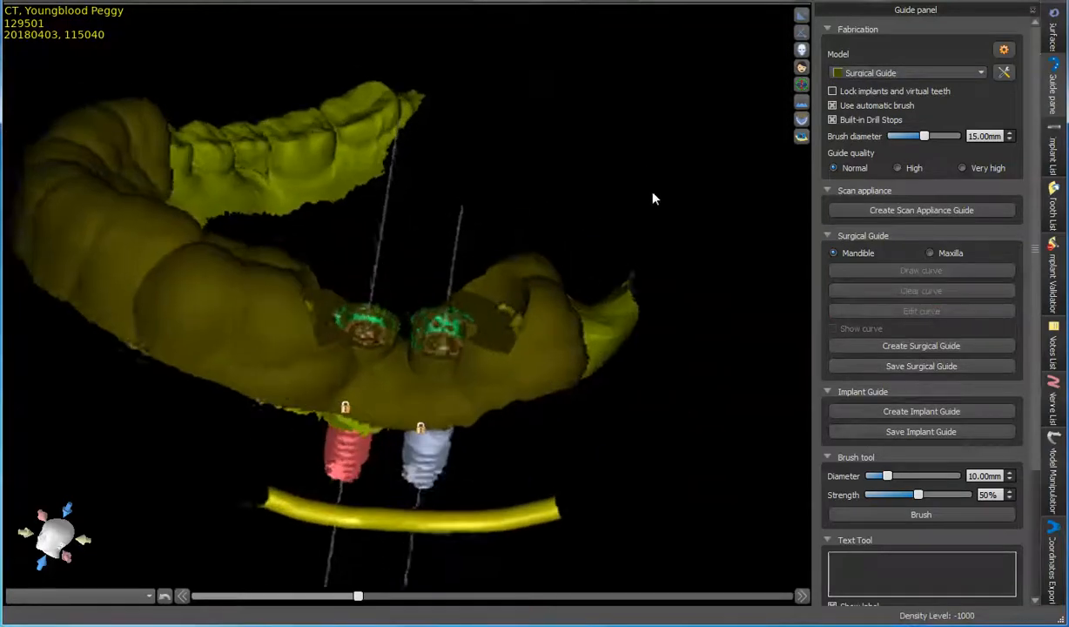
left_click_drag(653, 198, 609, 288)
left_click_drag(722, 187, 962, 55)
left_click(1051, 31)
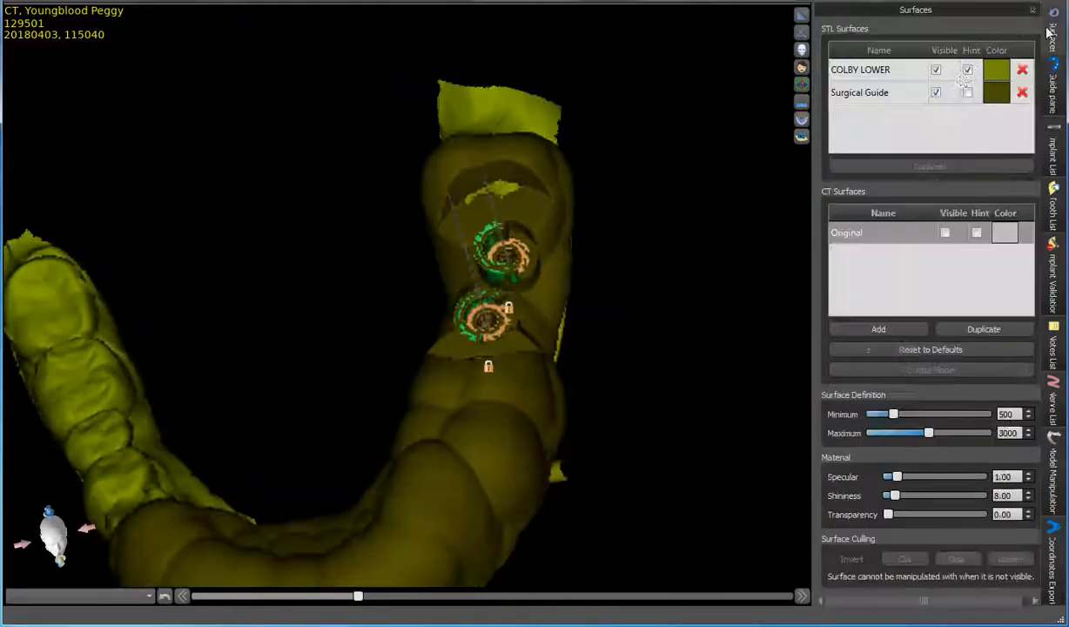
left_click(938, 73)
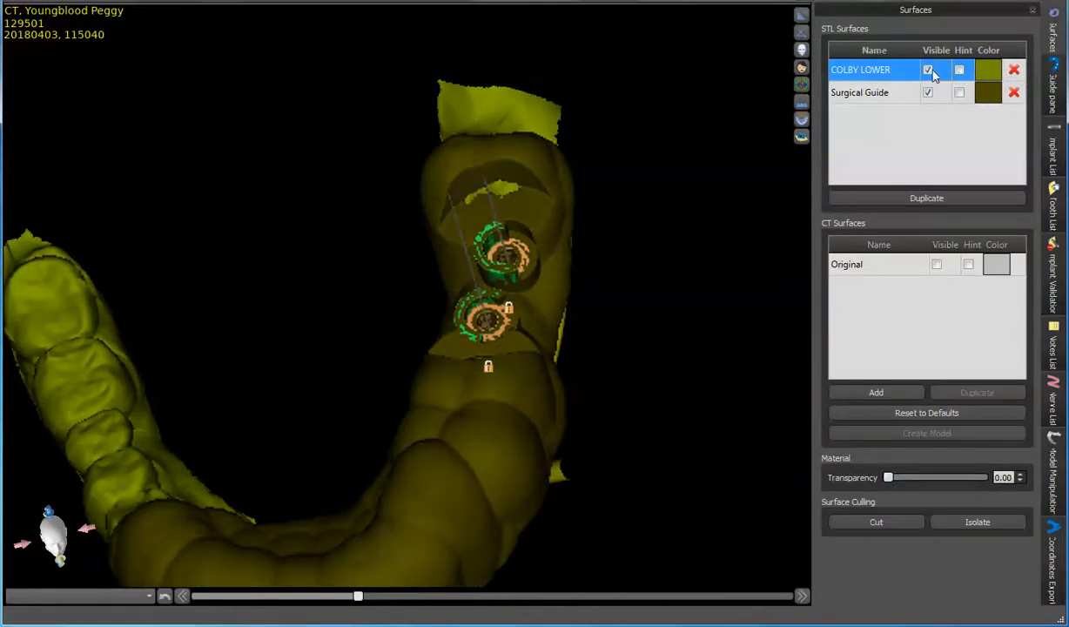
left_click(929, 70)
- Hide the implants and the nerve, and inspect the surgical guide on its own from several sides
left_click_drag(688, 256, 765, 46)
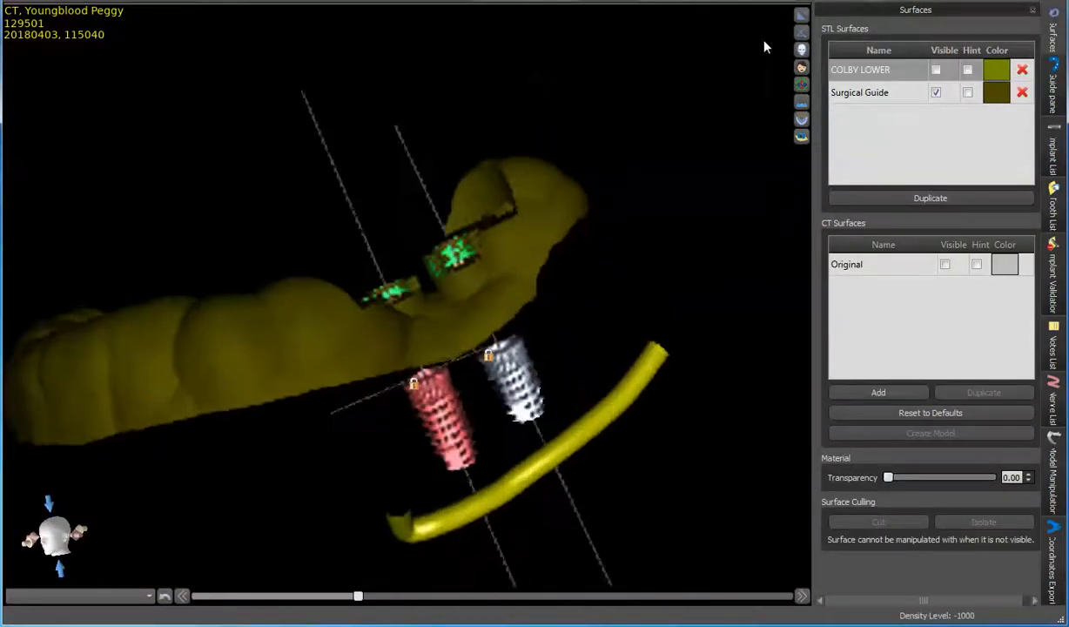
left_click(466, 2)
left_click_drag(662, 366, 477, 52)
left_click(802, 137)
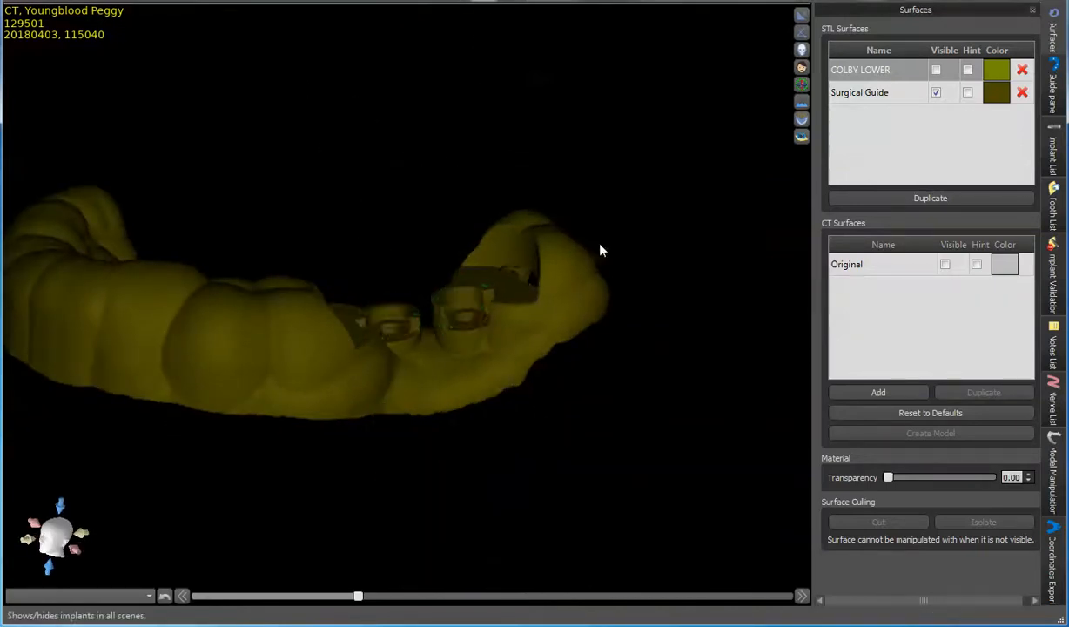
left_click_drag(600, 250, 124, 43)
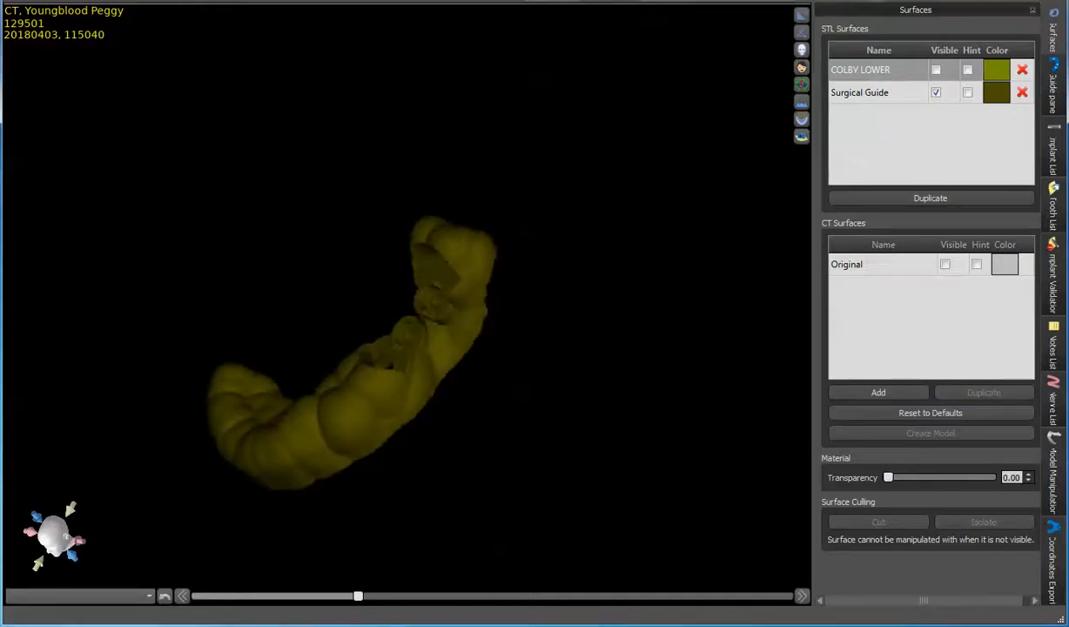